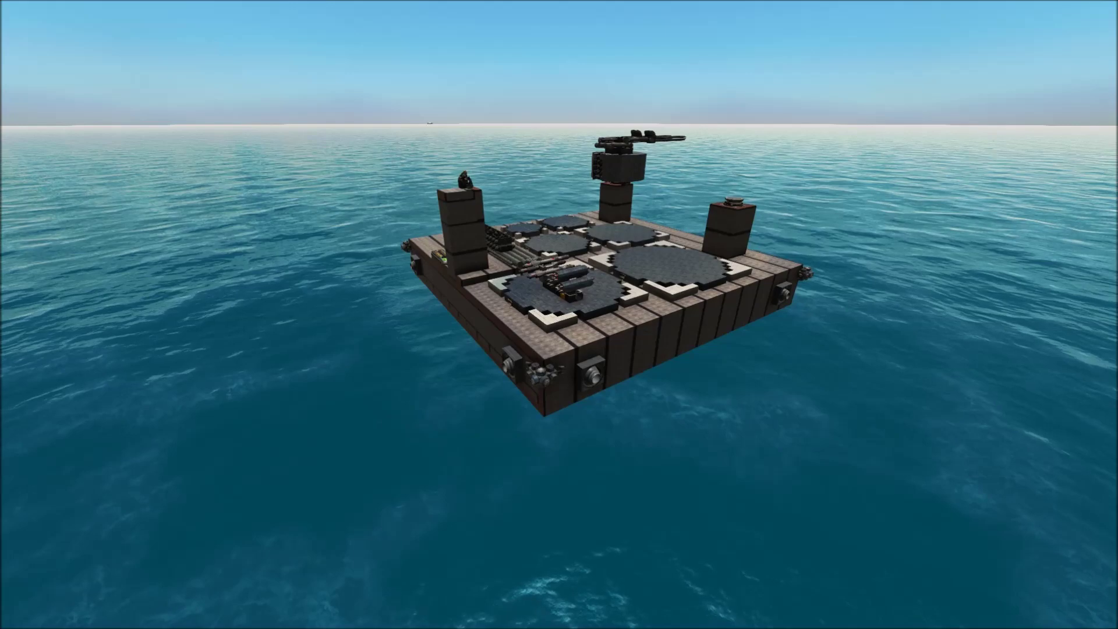
- Bring up the vehicle HUD and zoom the camera in close over the raft deck
key("F4")
scroll(559, 350, "up", 5)
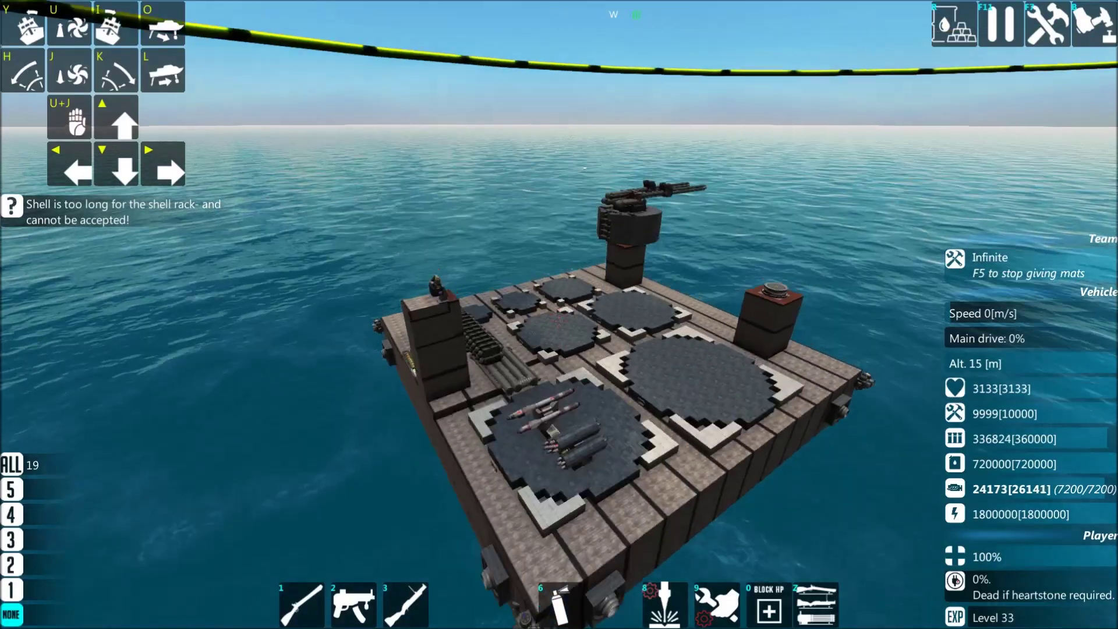
- Enter build mode and pick the Bread Board from the Control blocks
key("q")
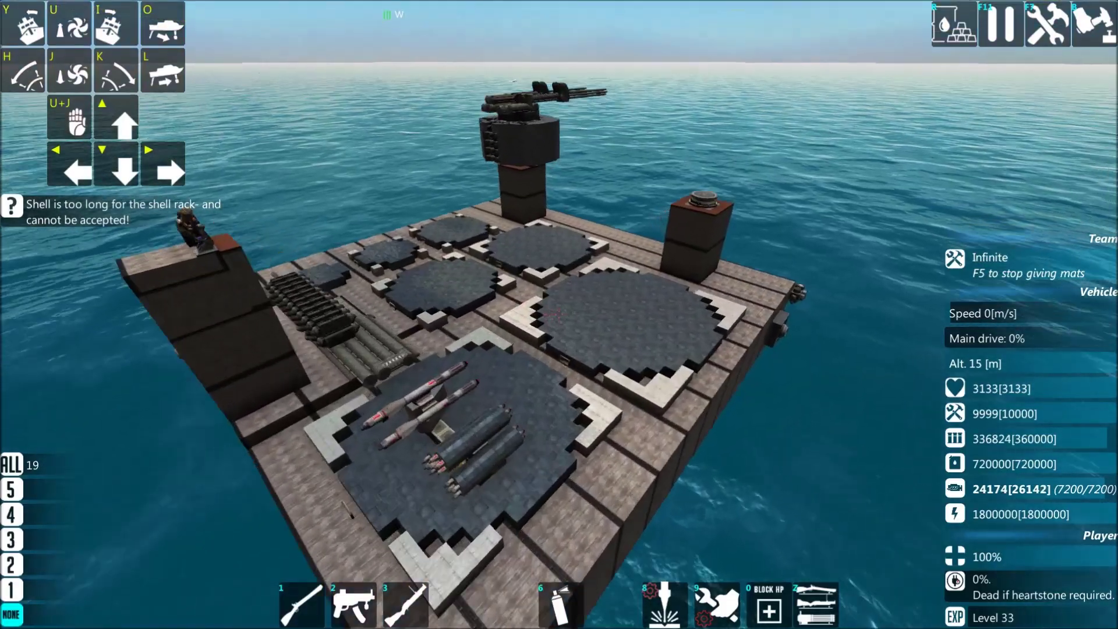
key("e")
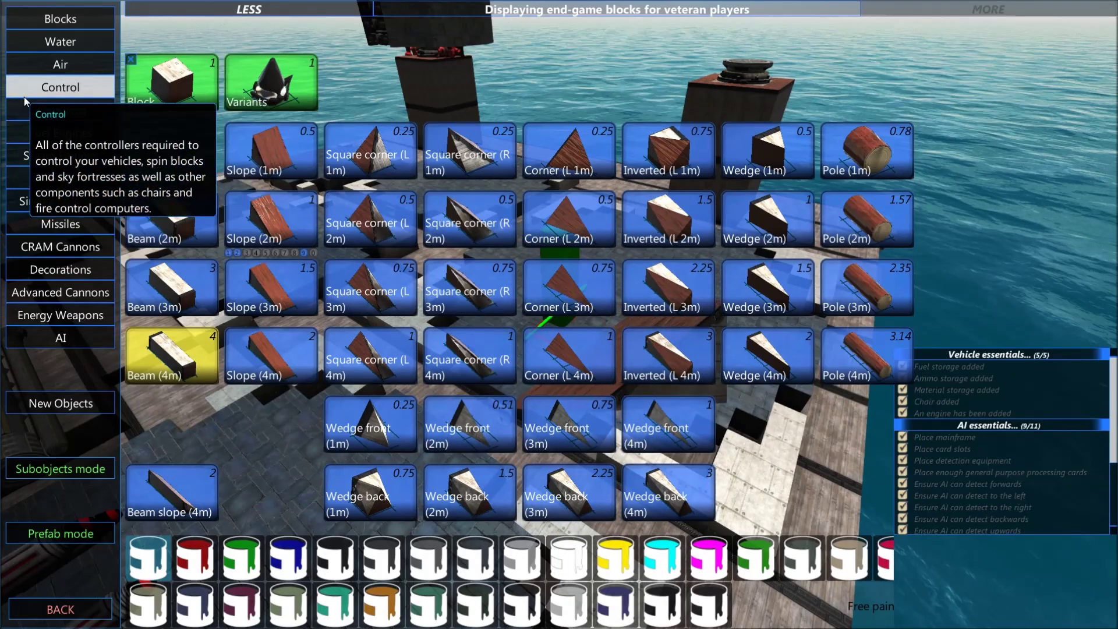
left_click(74, 94)
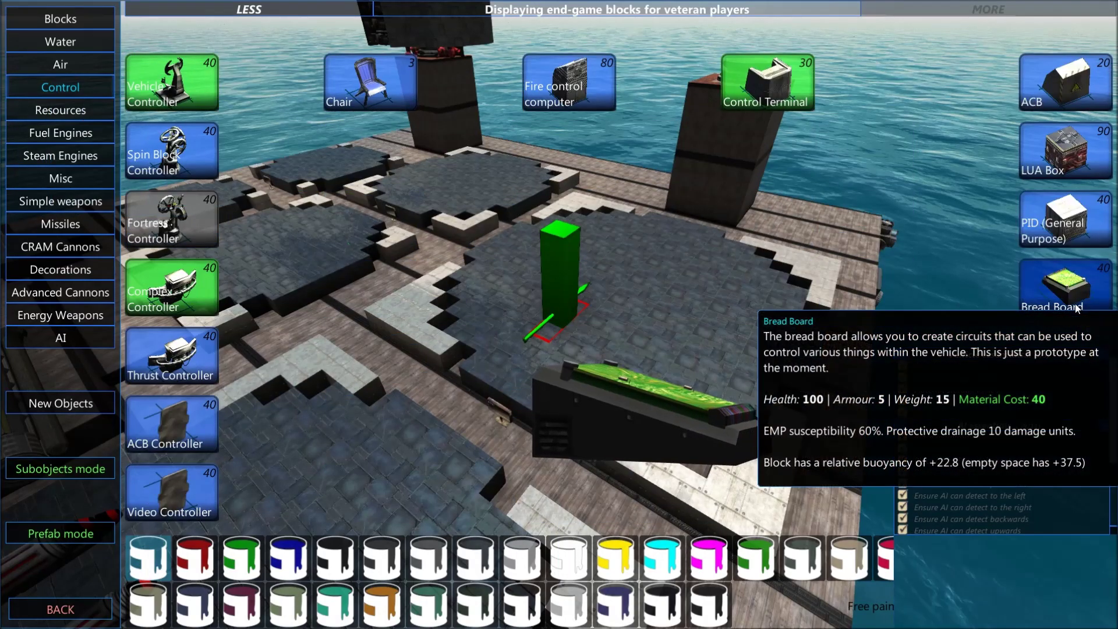
left_click(1078, 309)
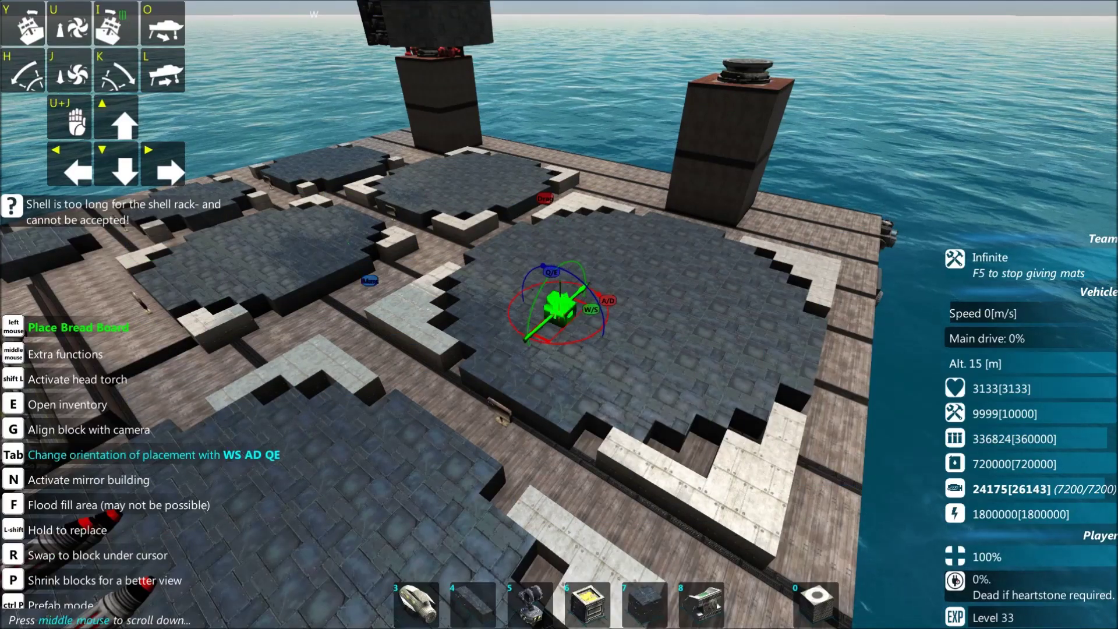
key("Tab")
- Choose the AI Breadboard from the AI blocks and place it on the deck
key("e")
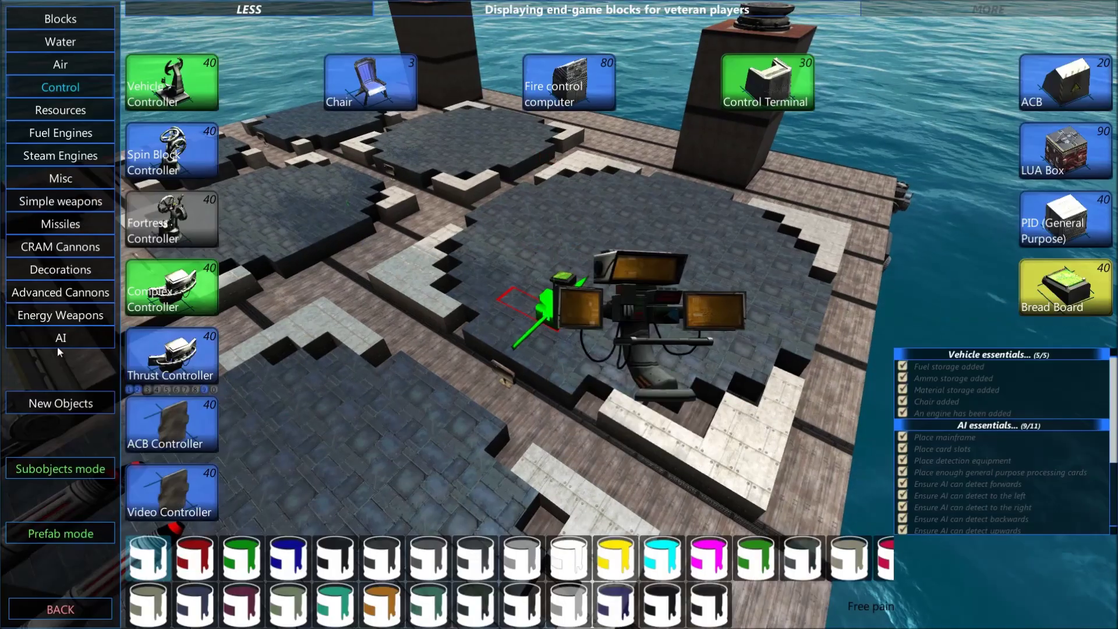
left_click(57, 339)
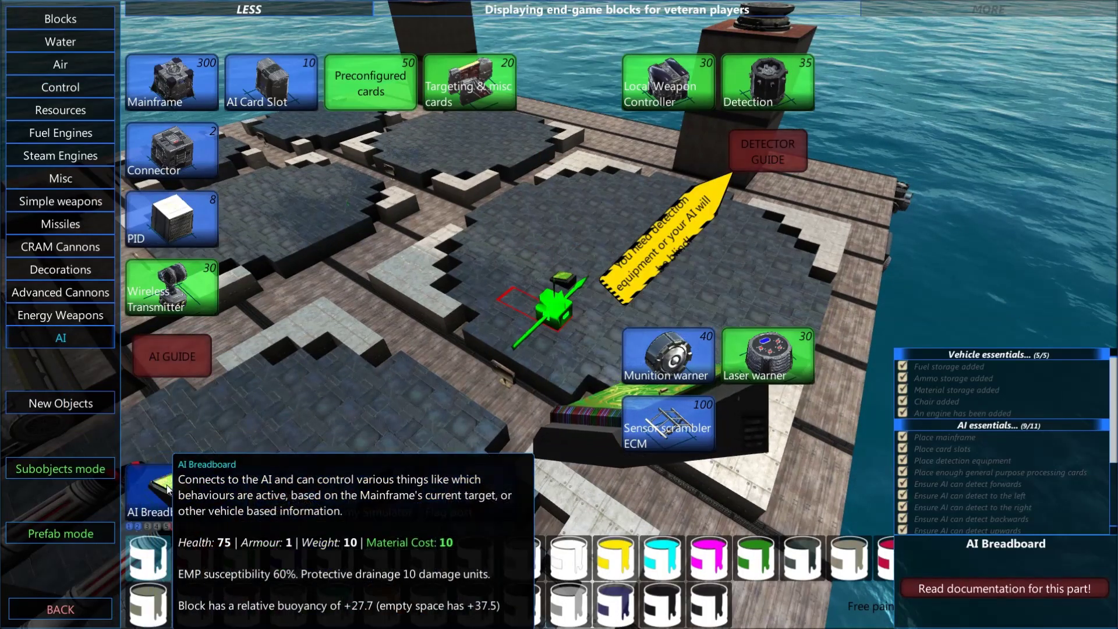
left_click(138, 489)
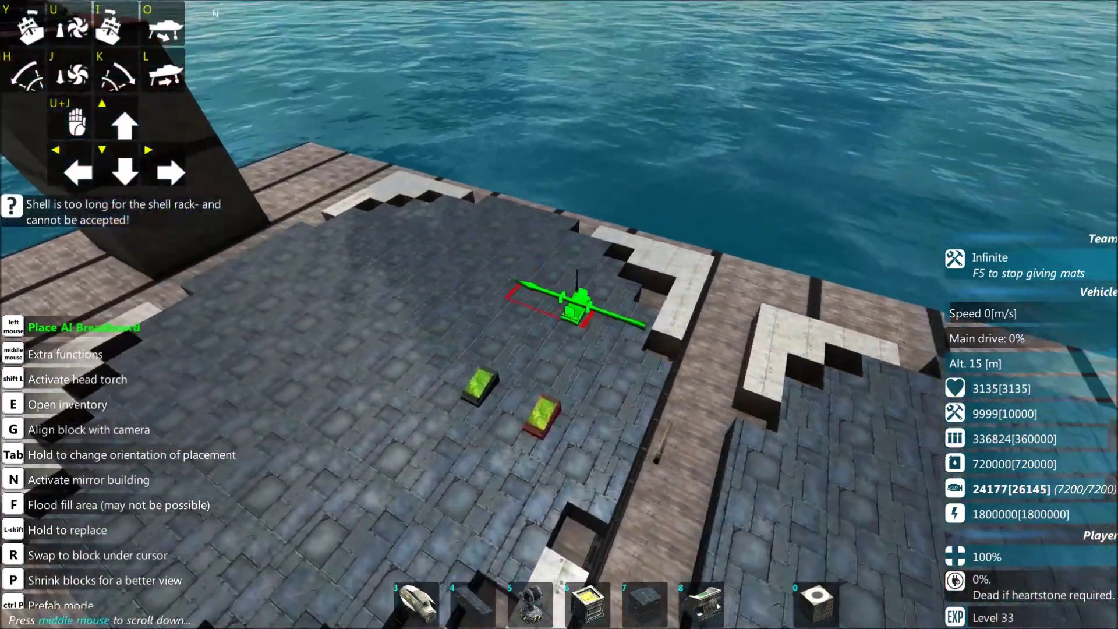
left_click(559, 315)
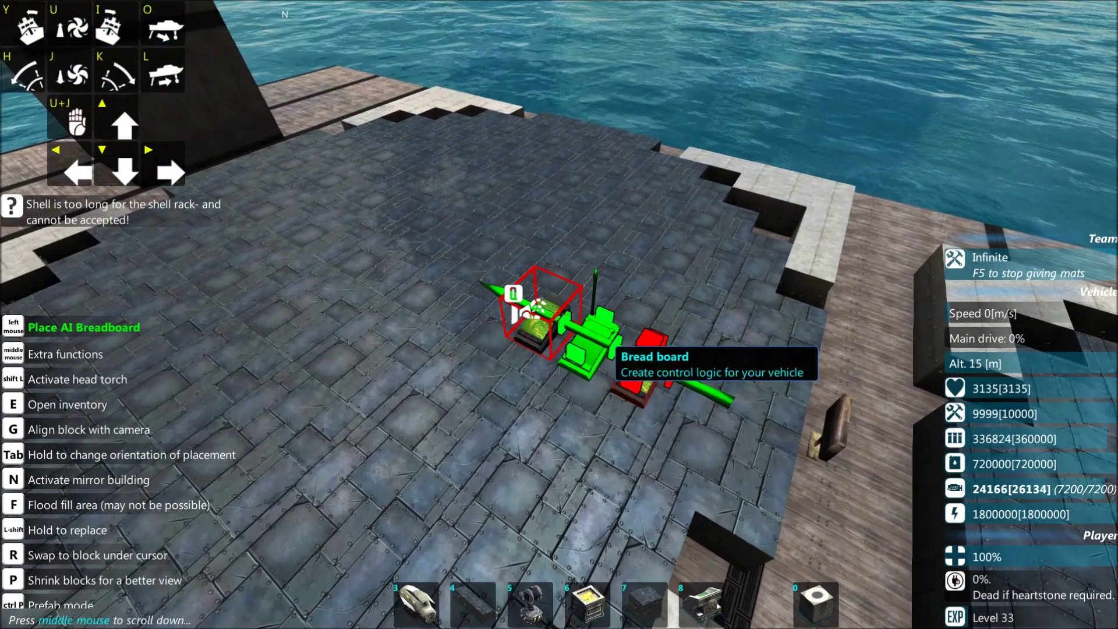
- Back out of the other breadboard's editor and open the AI Breadboard's circuit editor
key("q")
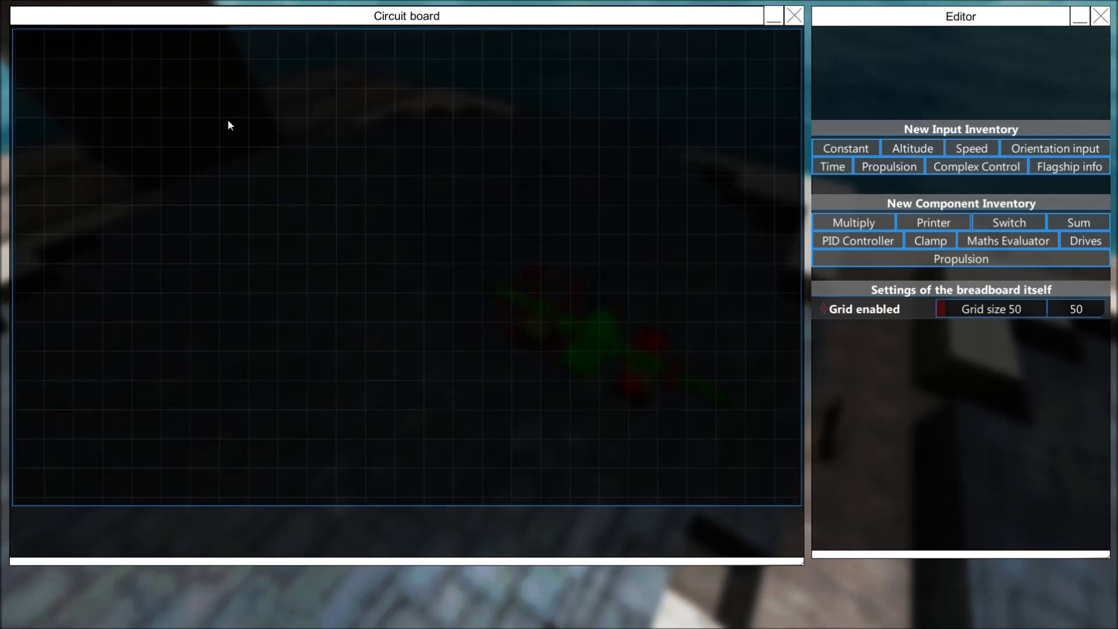
key("Escape")
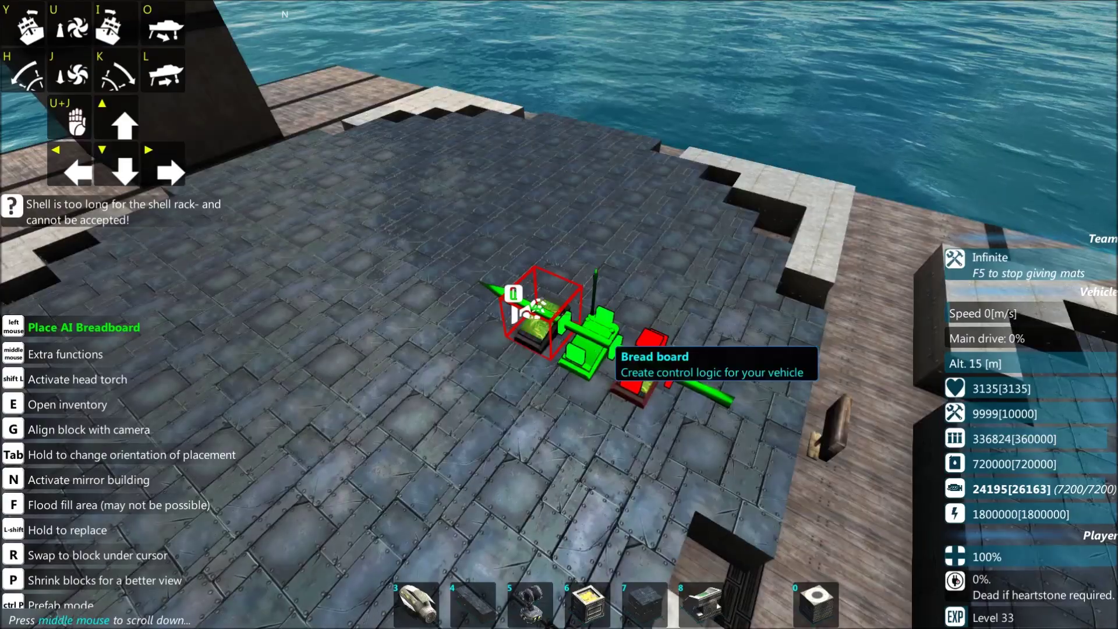
key("q")
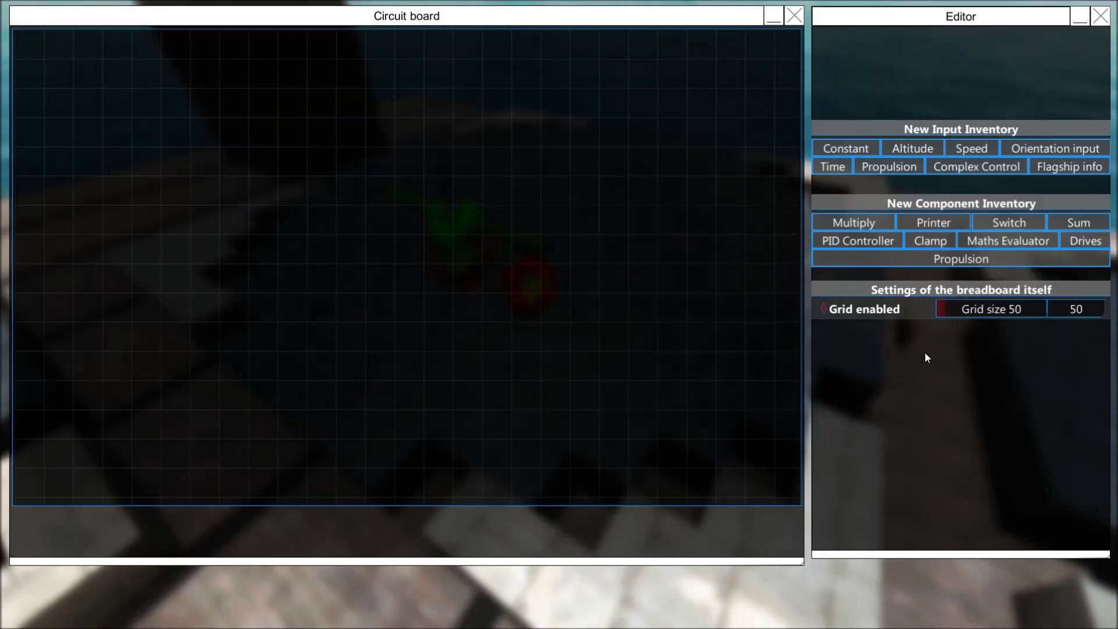
- Add a Constant and settle it at the left side of the board
left_click(838, 149)
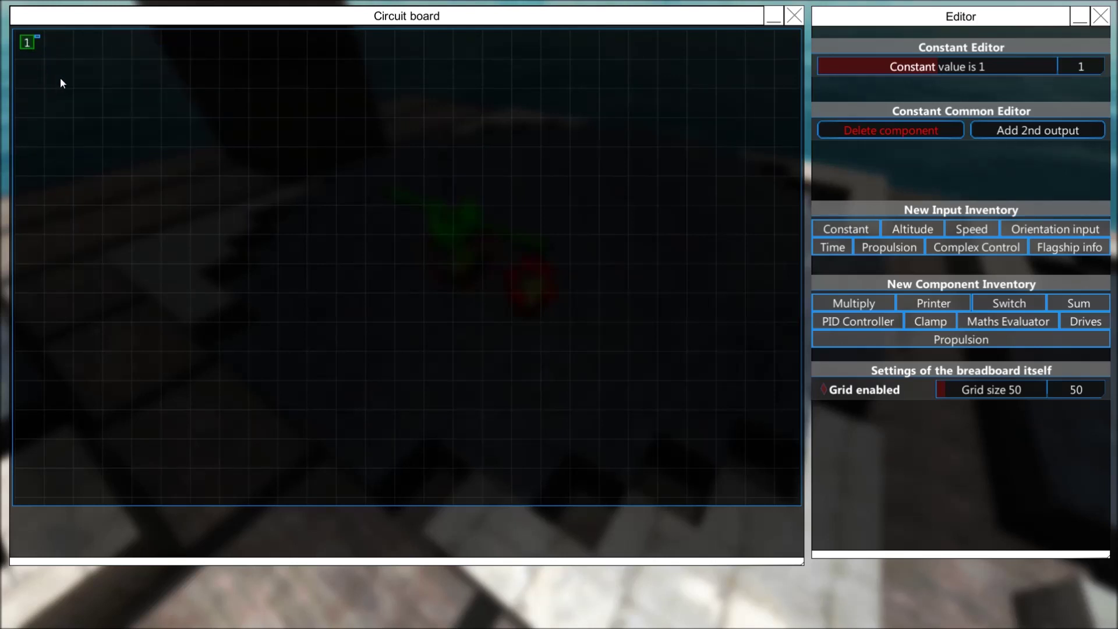
right_click(133, 119)
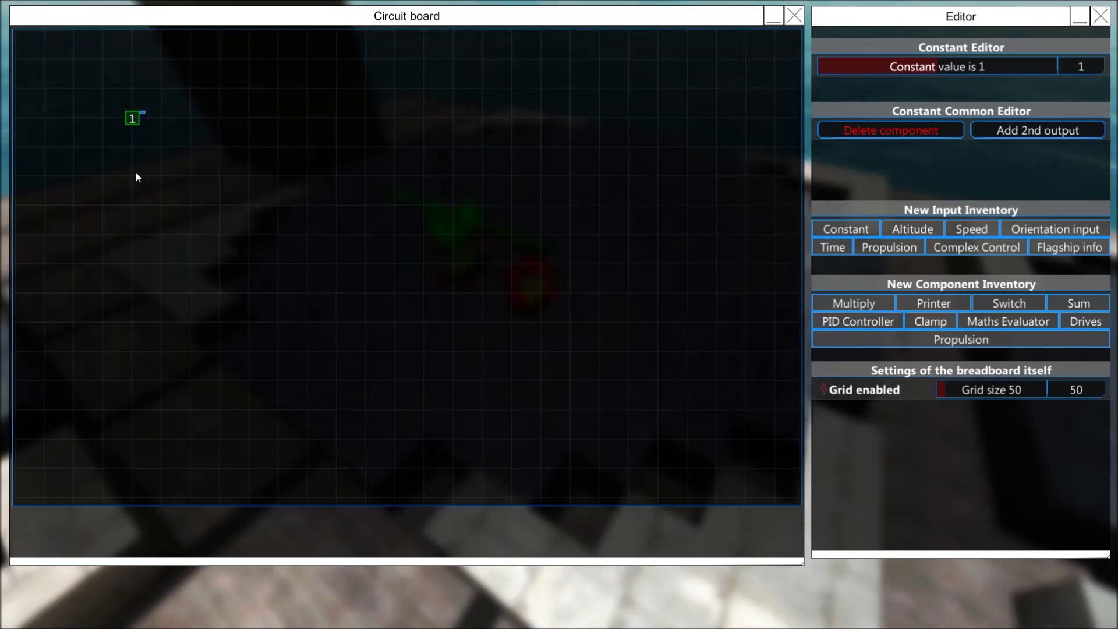
right_click(123, 270)
right_click(71, 263)
right_click(82, 175)
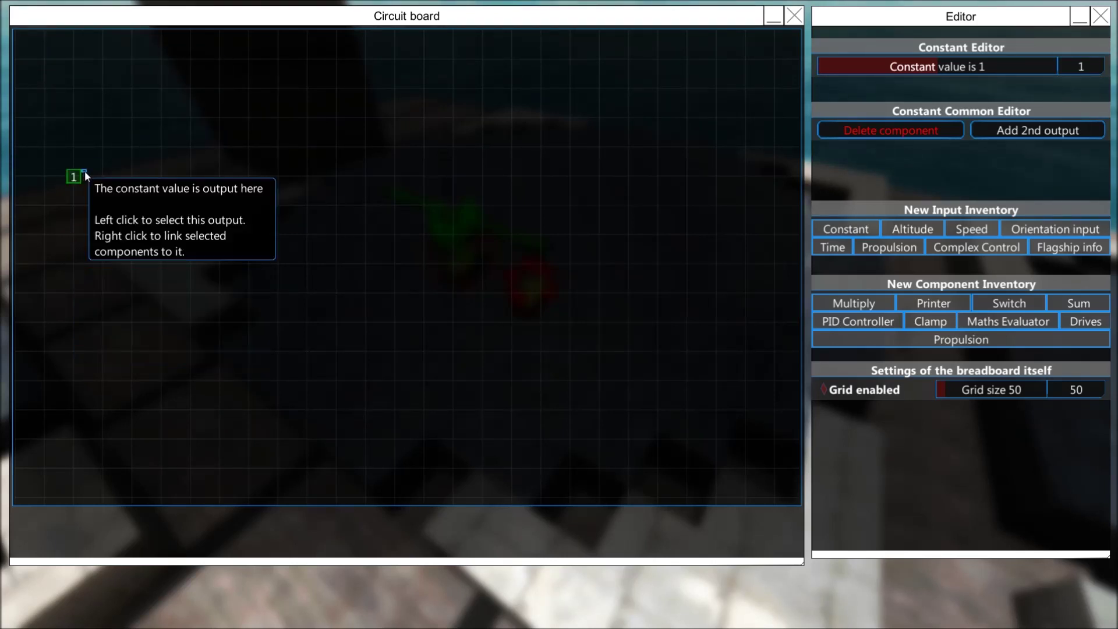
right_click(192, 139)
right_click(106, 119)
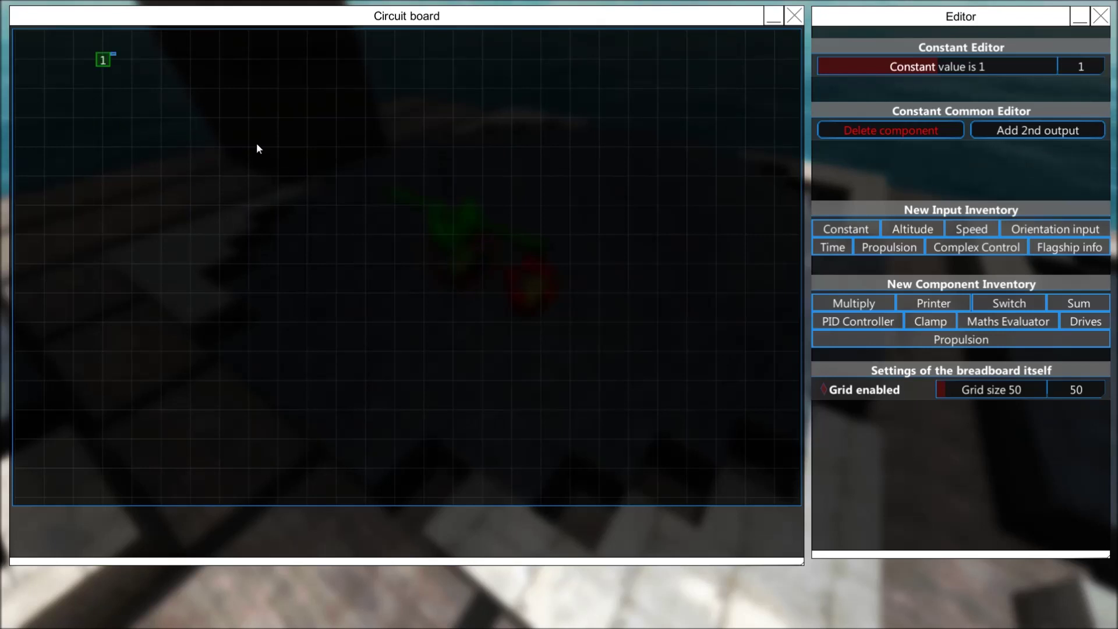
right_click(191, 312)
right_click(188, 143)
right_click(105, 144)
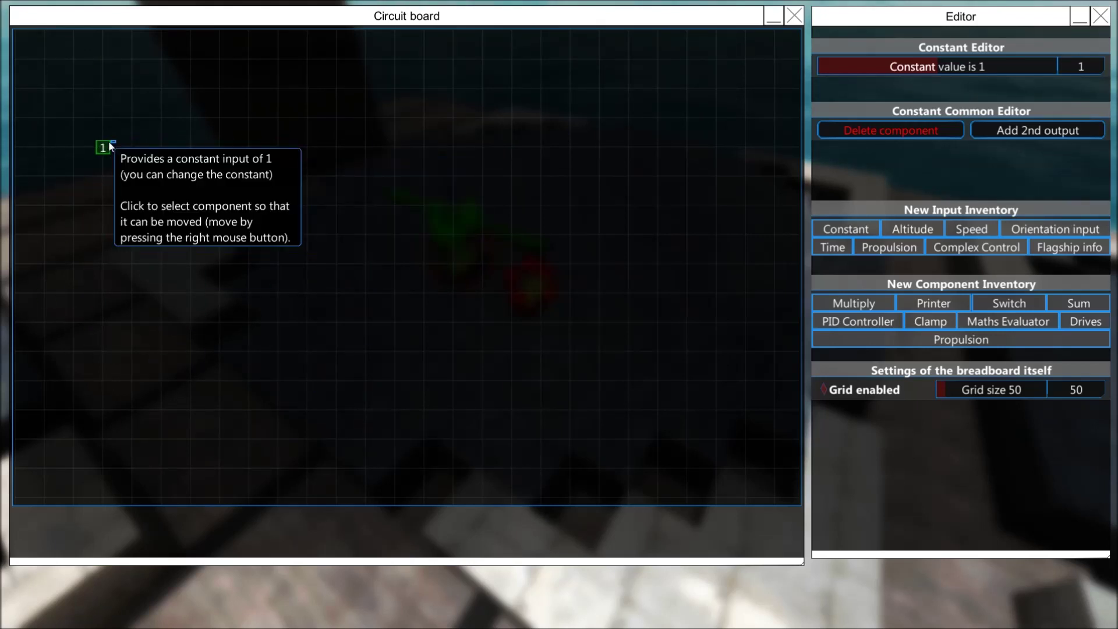
- Add a second Constant above the first and line both up in a column
left_click(848, 227)
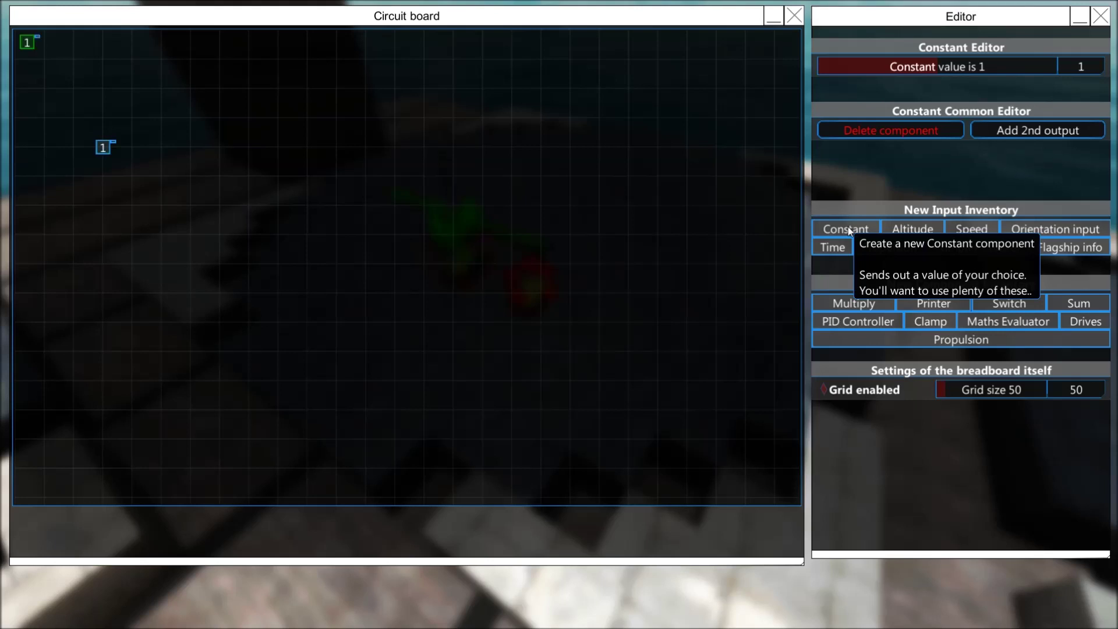
right_click(104, 89)
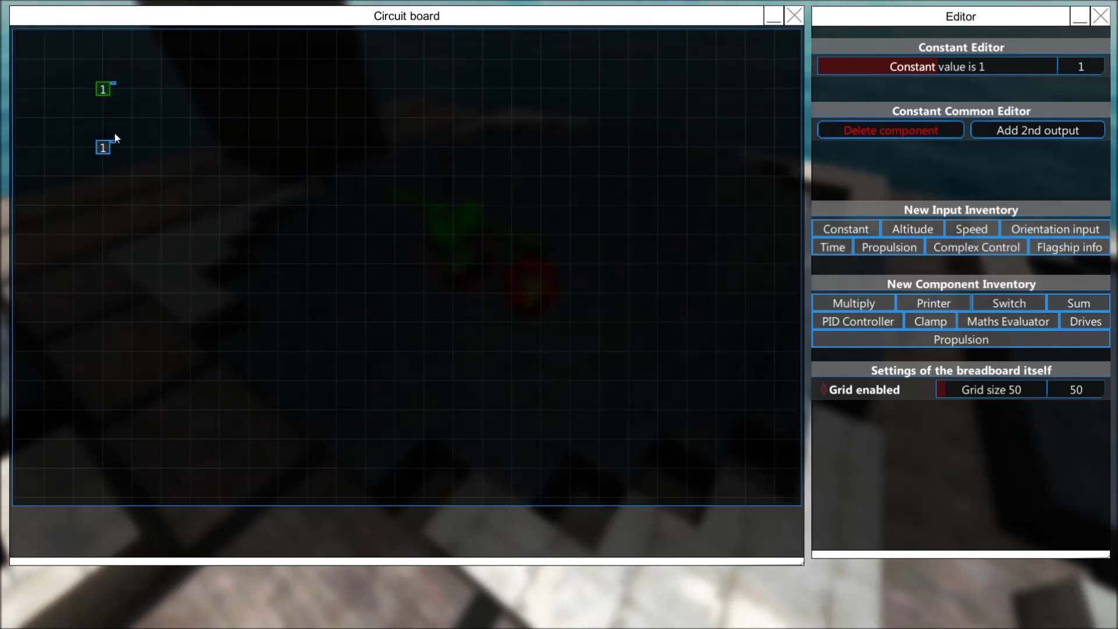
right_click(296, 117)
right_click(177, 203)
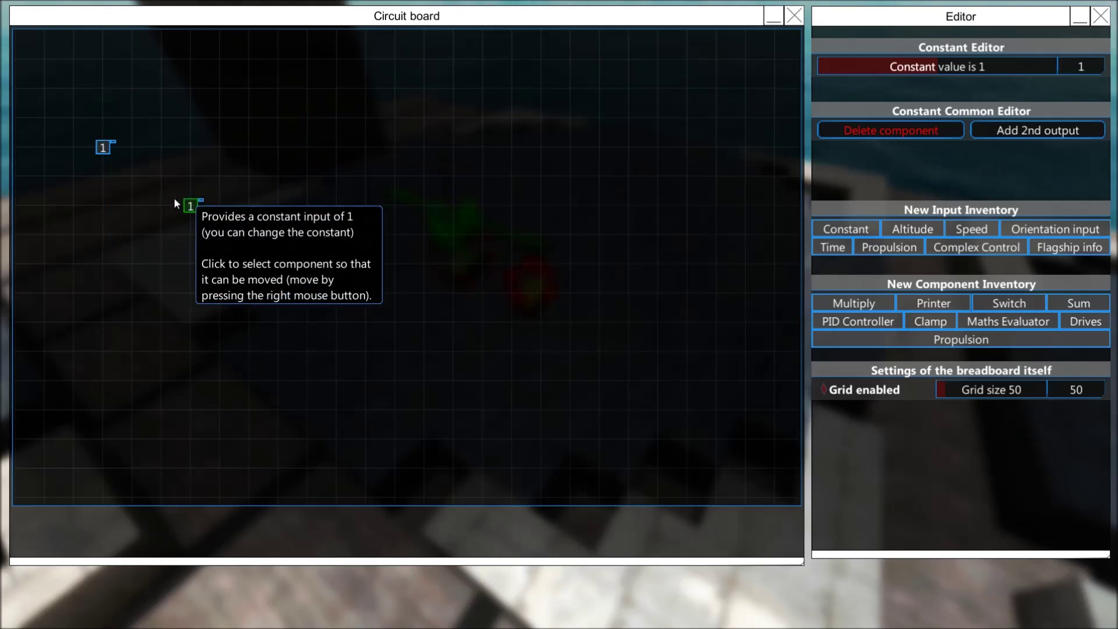
right_click(88, 85)
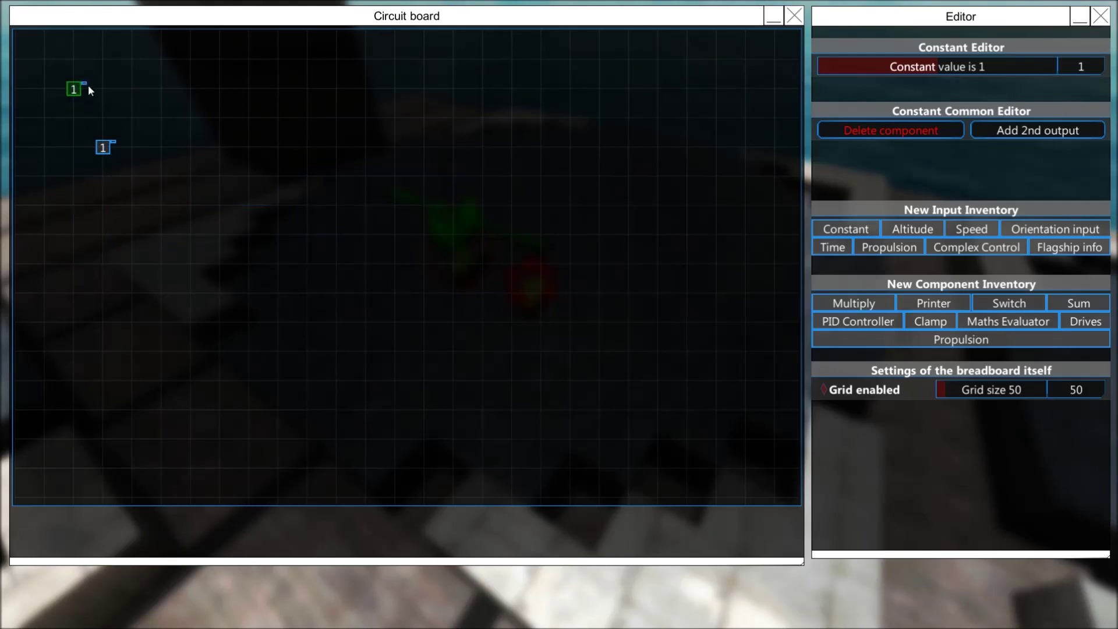
left_click(99, 151)
right_click(274, 177)
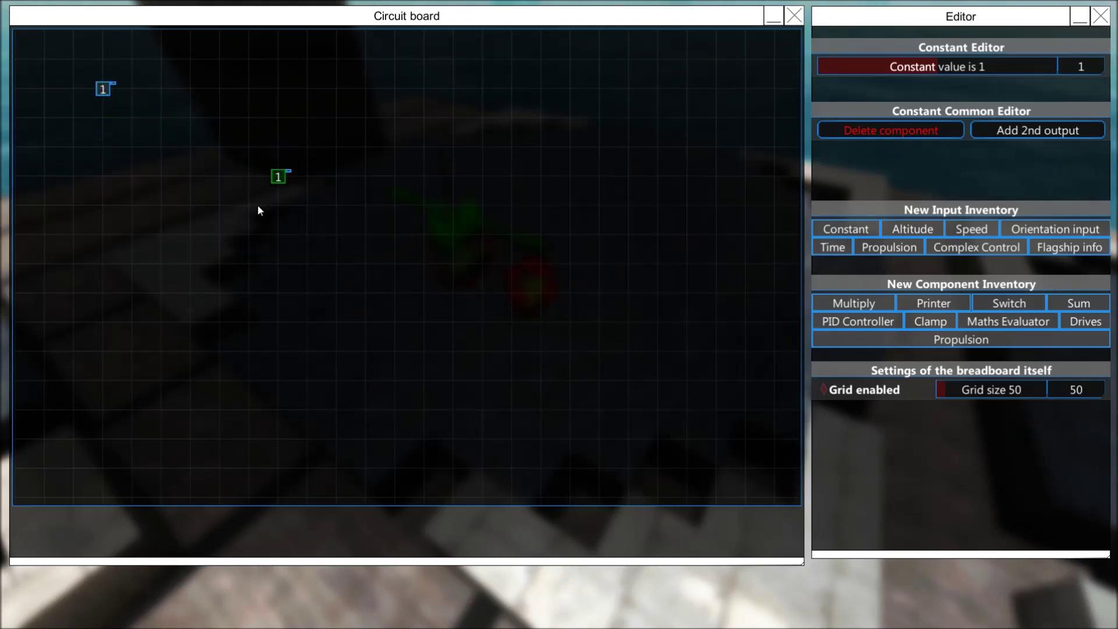
right_click(101, 324)
right_click(95, 158)
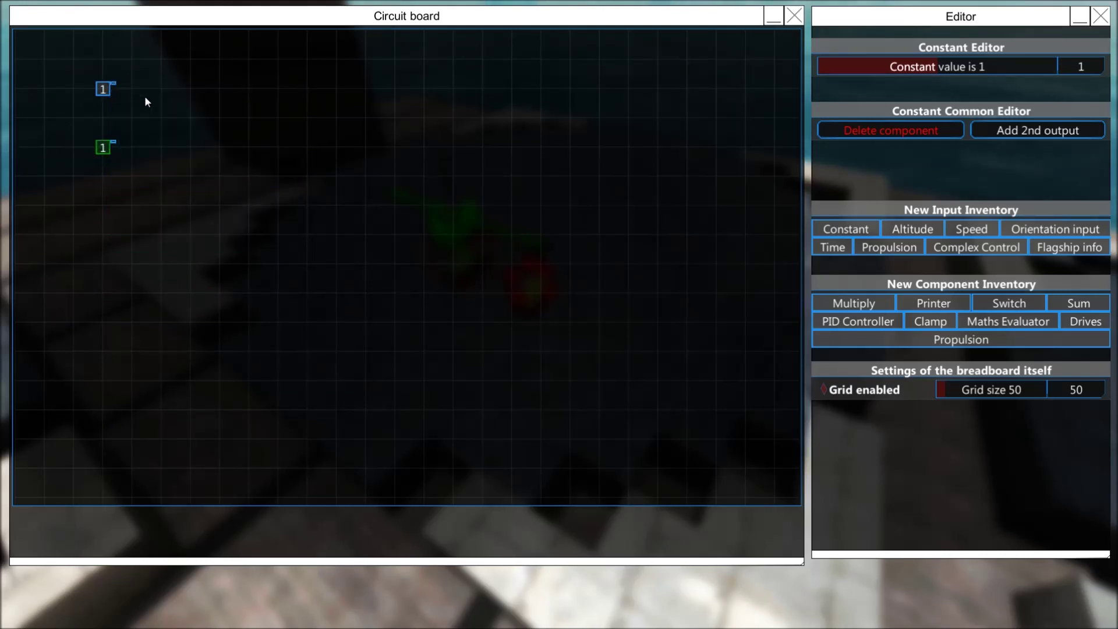
scroll(140, 94, "up", 2)
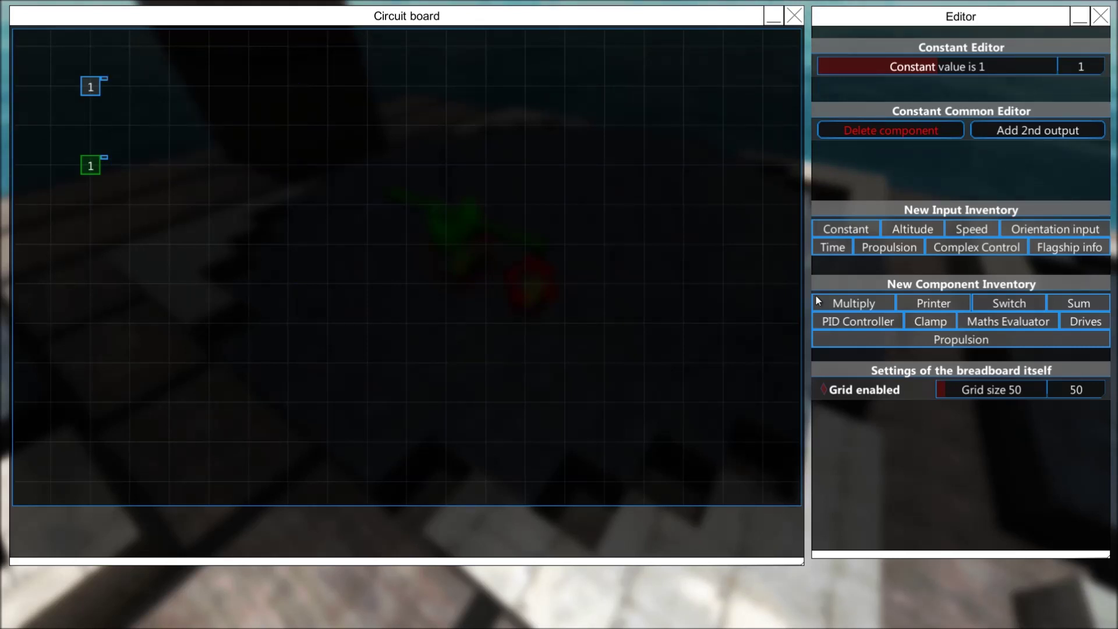
- Place an a * b Maths Evaluator on the board
left_click(1008, 322)
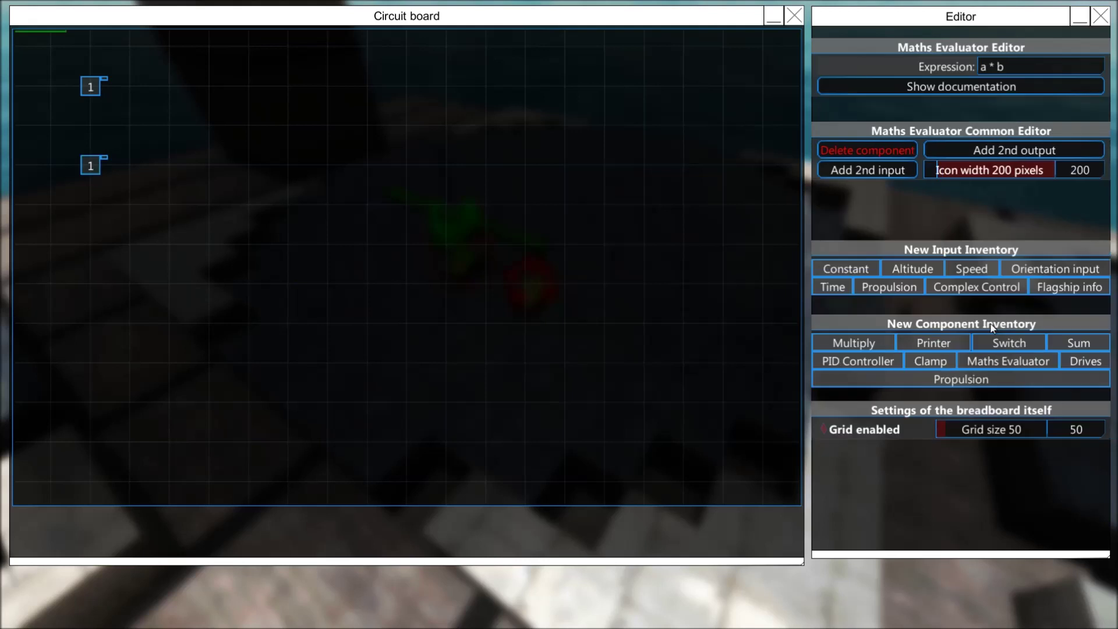
left_click(390, 96)
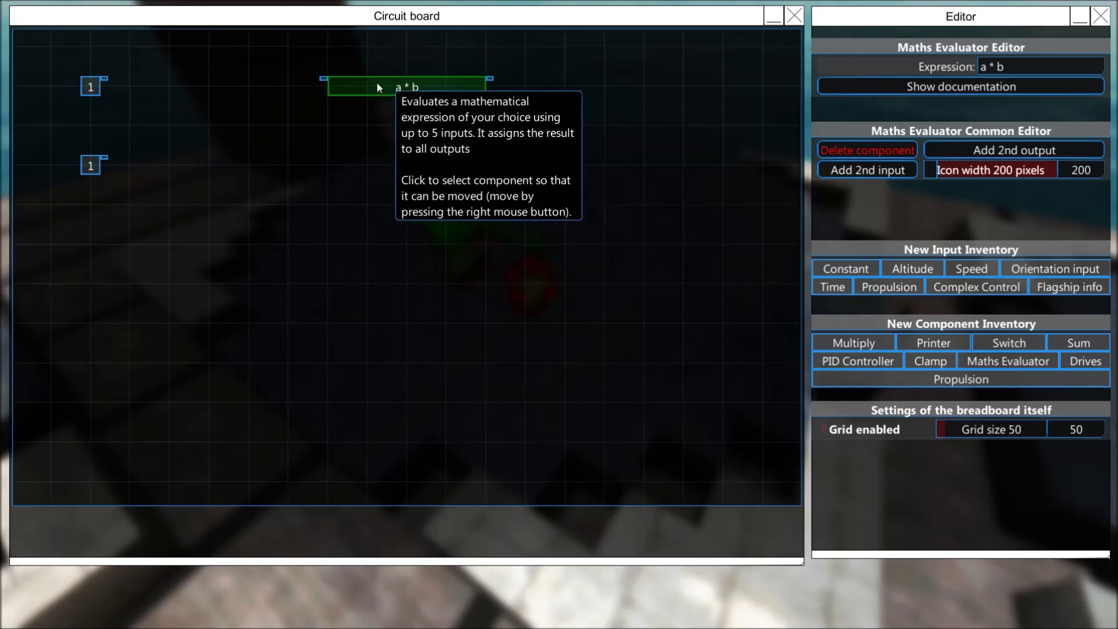
left_click(321, 78)
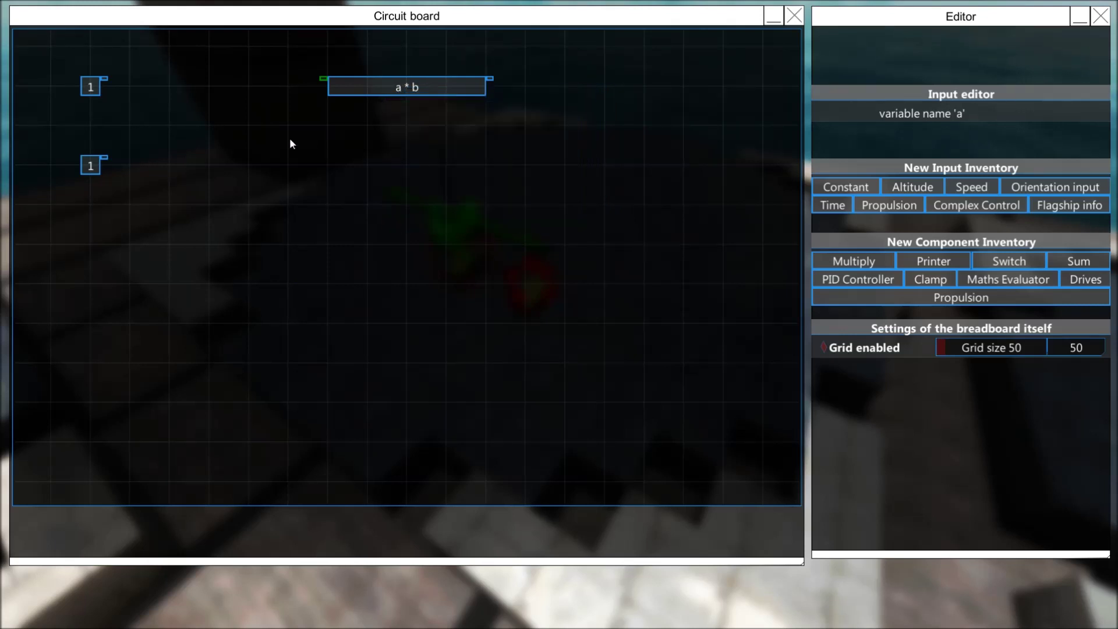
- Set the constants to 2 and 3, and add input b to the a * b evaluator
left_click(91, 88)
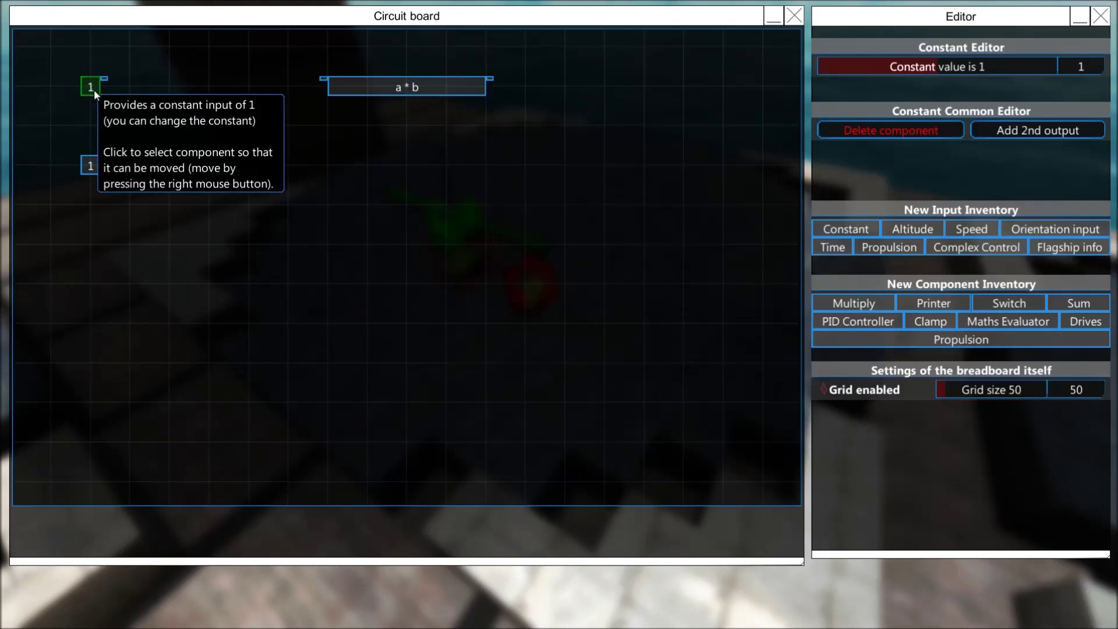
left_click(1078, 68)
type("2")
left_click(92, 166)
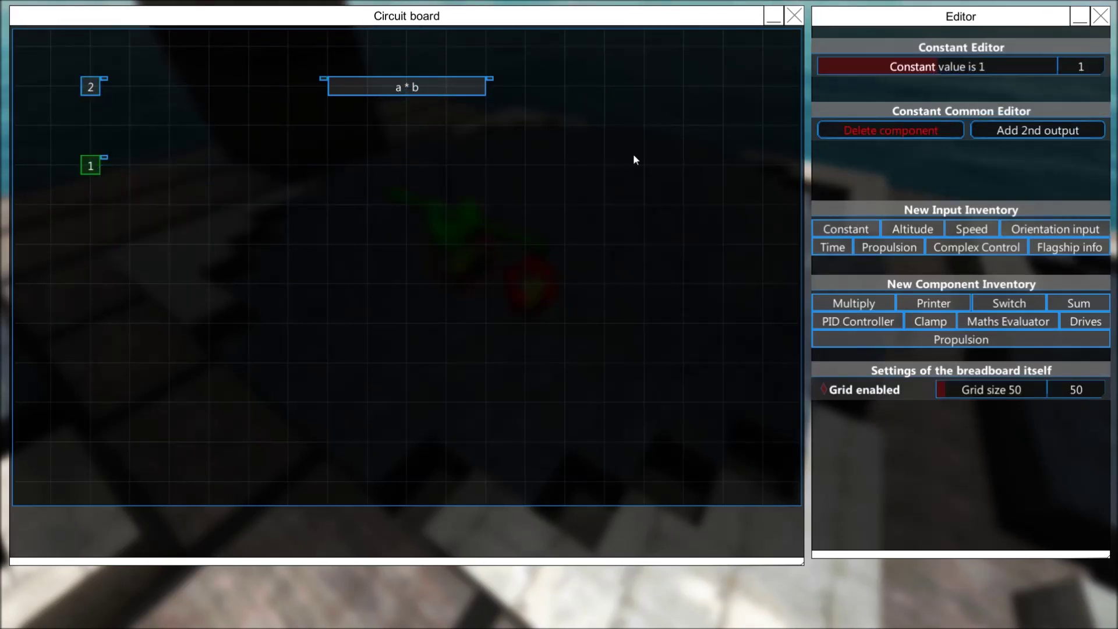
left_click(1078, 67)
type("3")
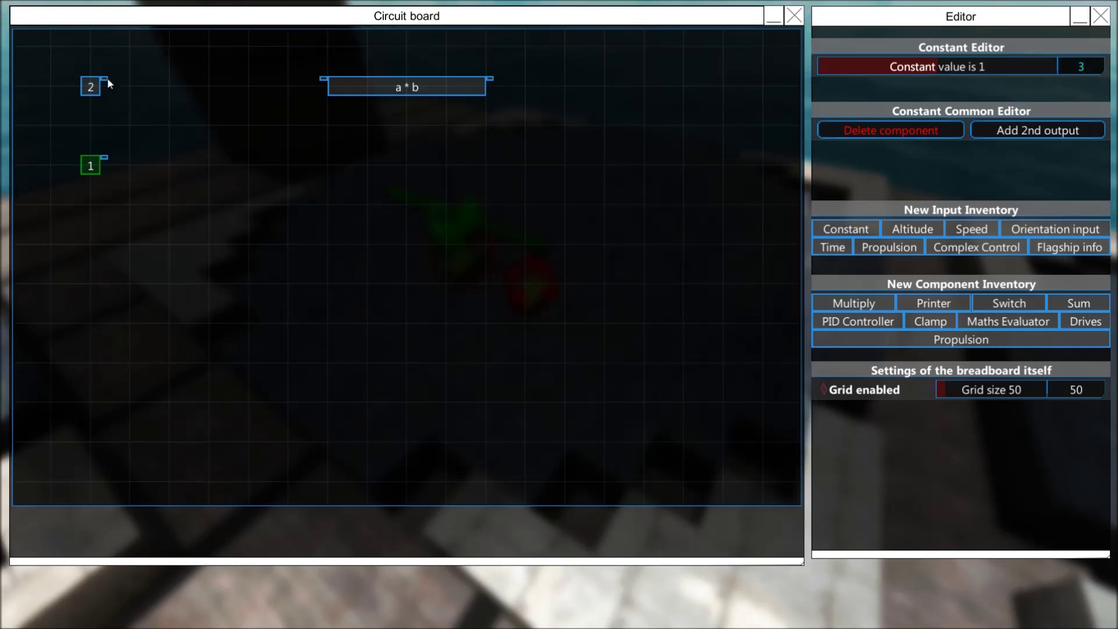
key("Return")
left_click(416, 96)
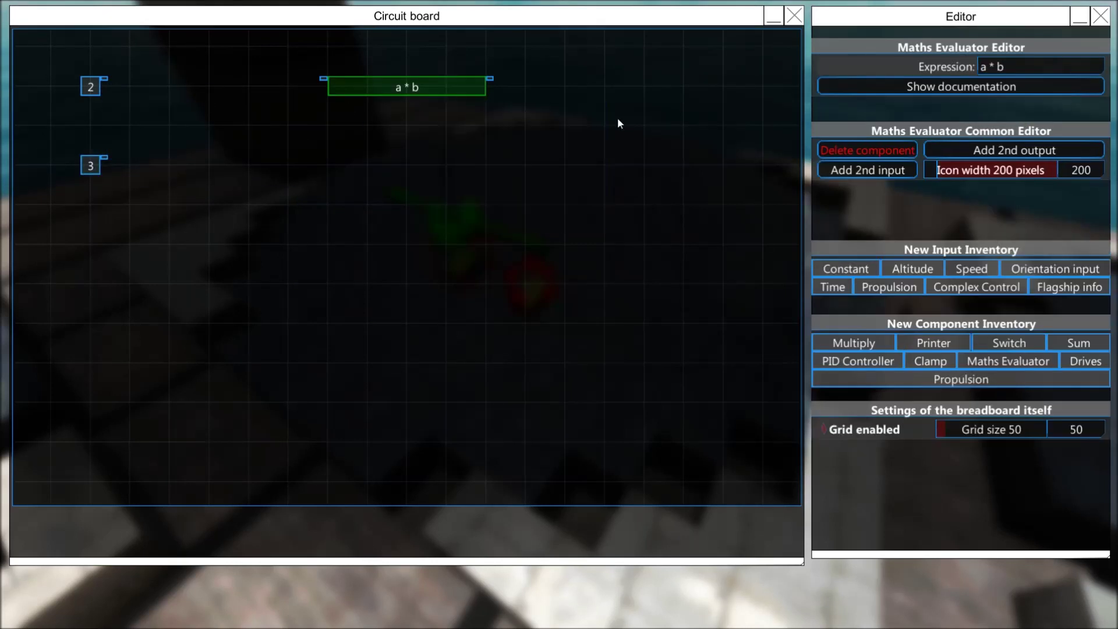
left_click(861, 171)
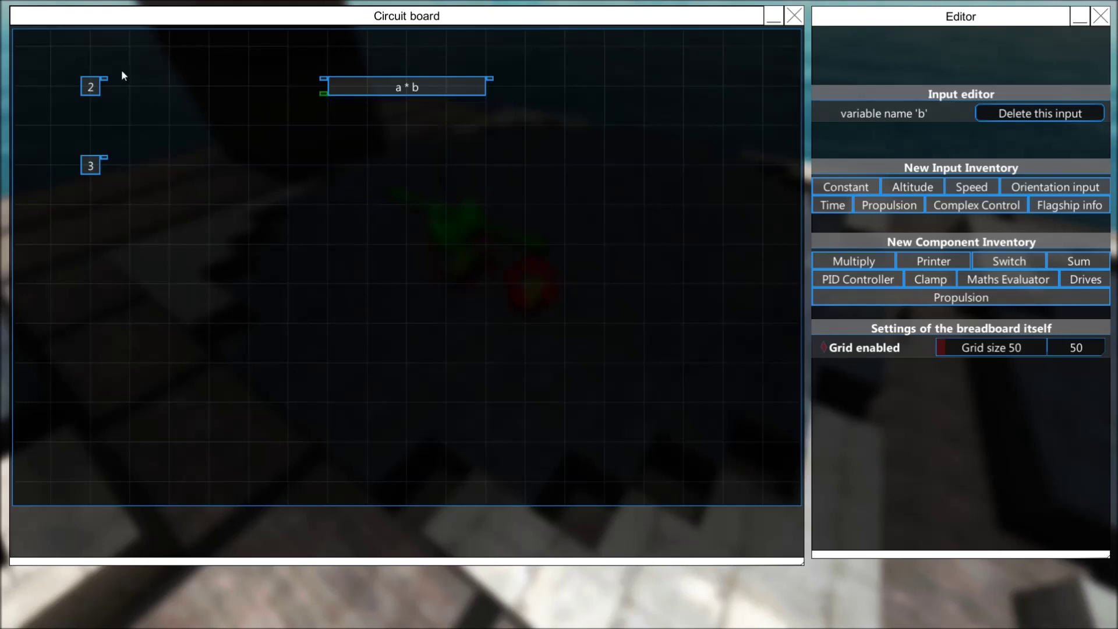
- Wire constant 2 into the evaluator's a input and constant 3 into b
left_click(106, 75)
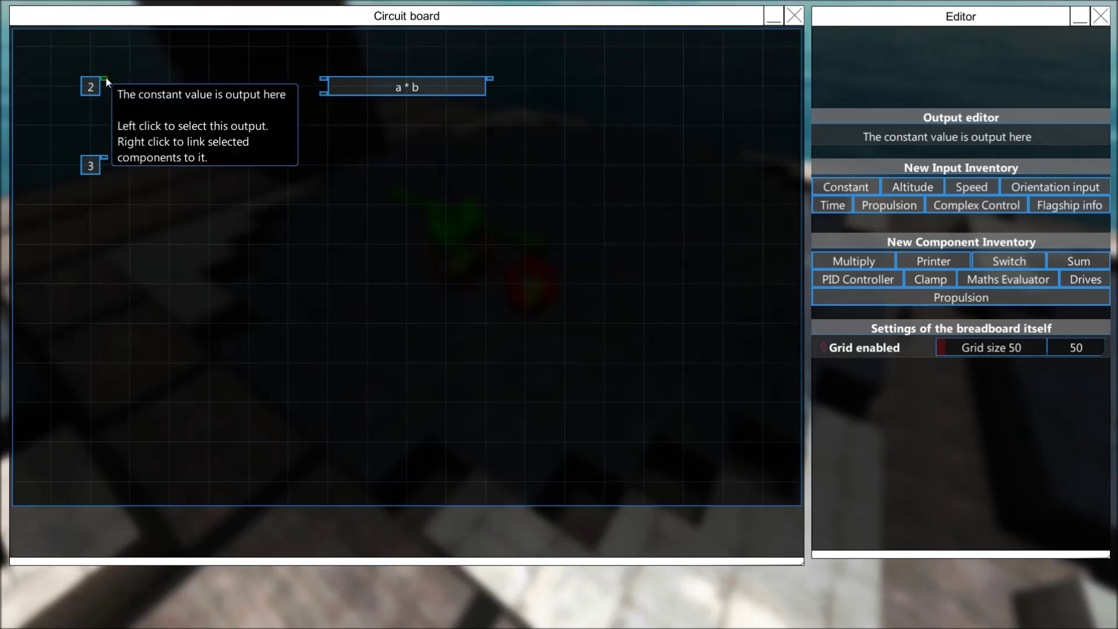
left_click(386, 87)
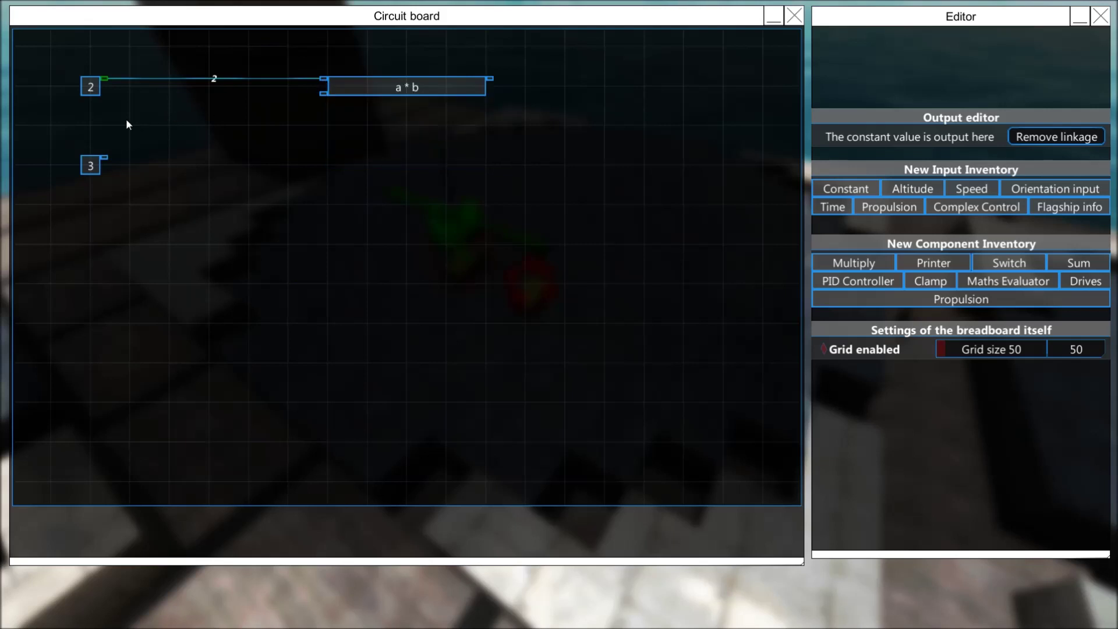
left_click(106, 157)
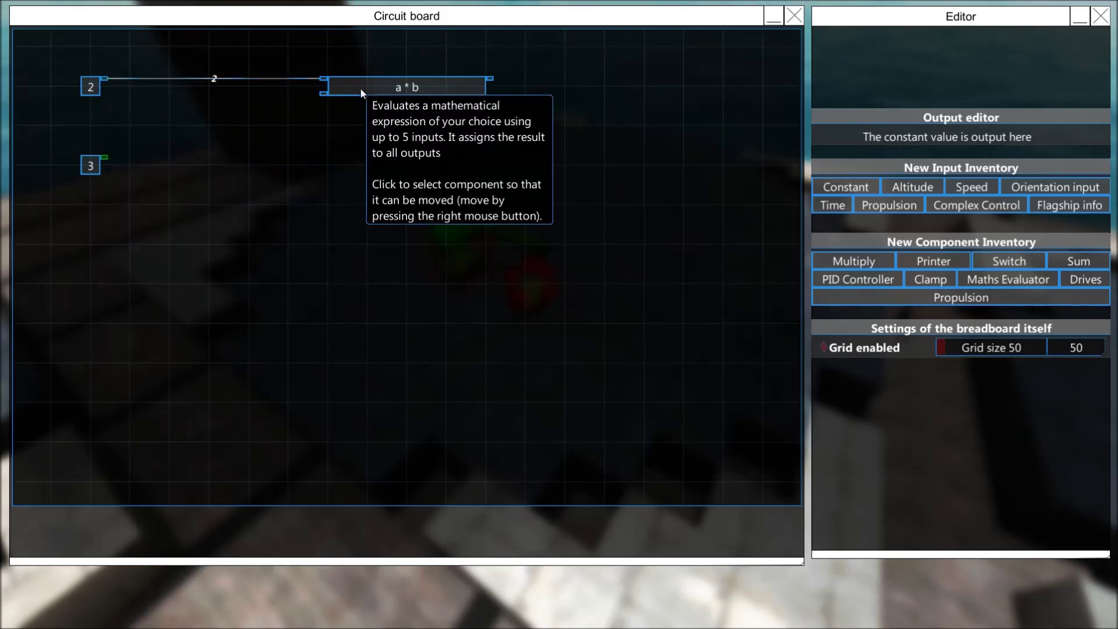
right_click(322, 93)
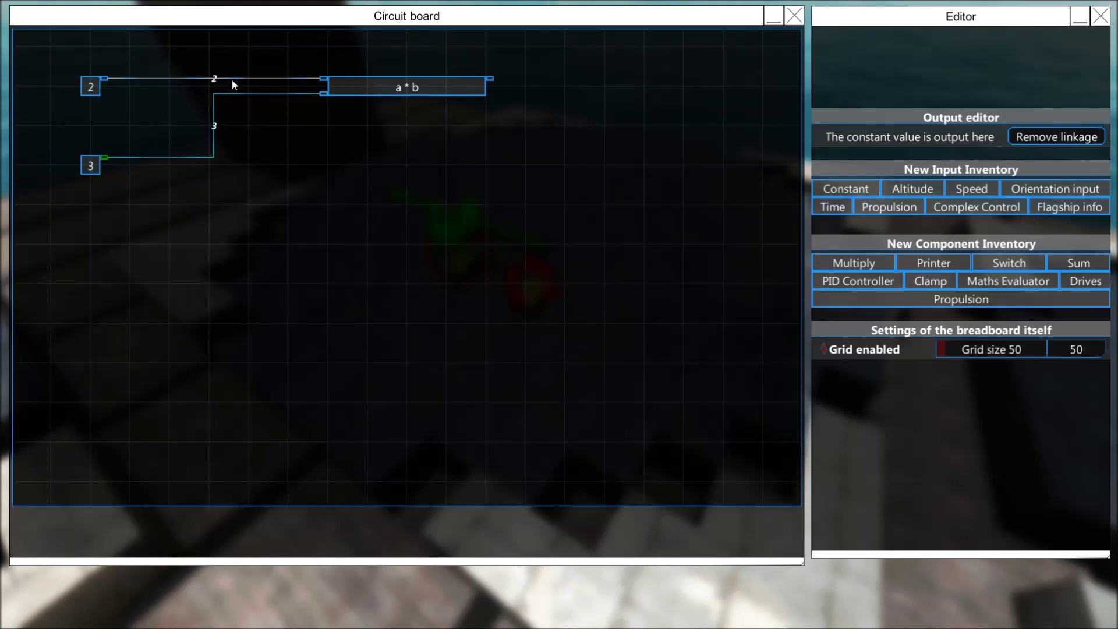
left_click(92, 164)
left_click(89, 88)
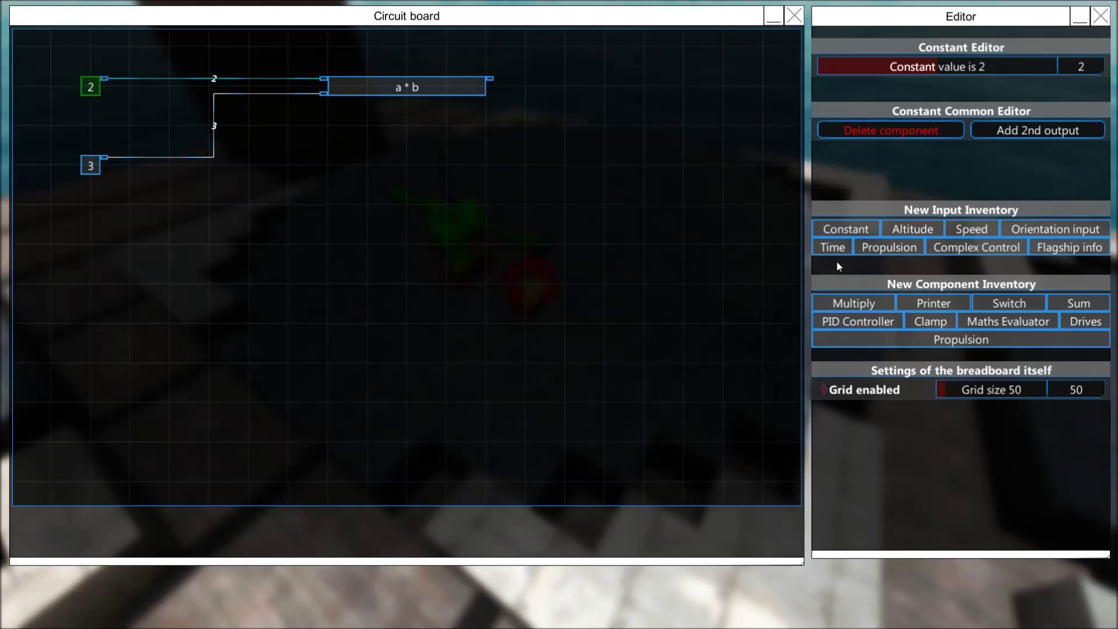
- Add a second a * b evaluator to the right and feed the first result into it
left_click(1008, 321)
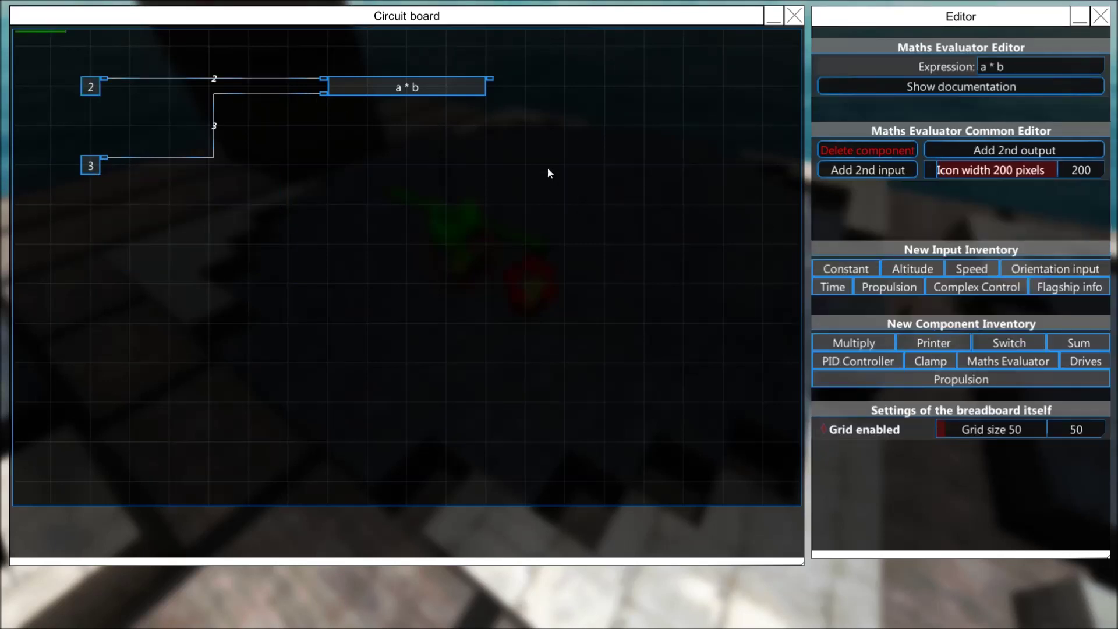
left_click(679, 88)
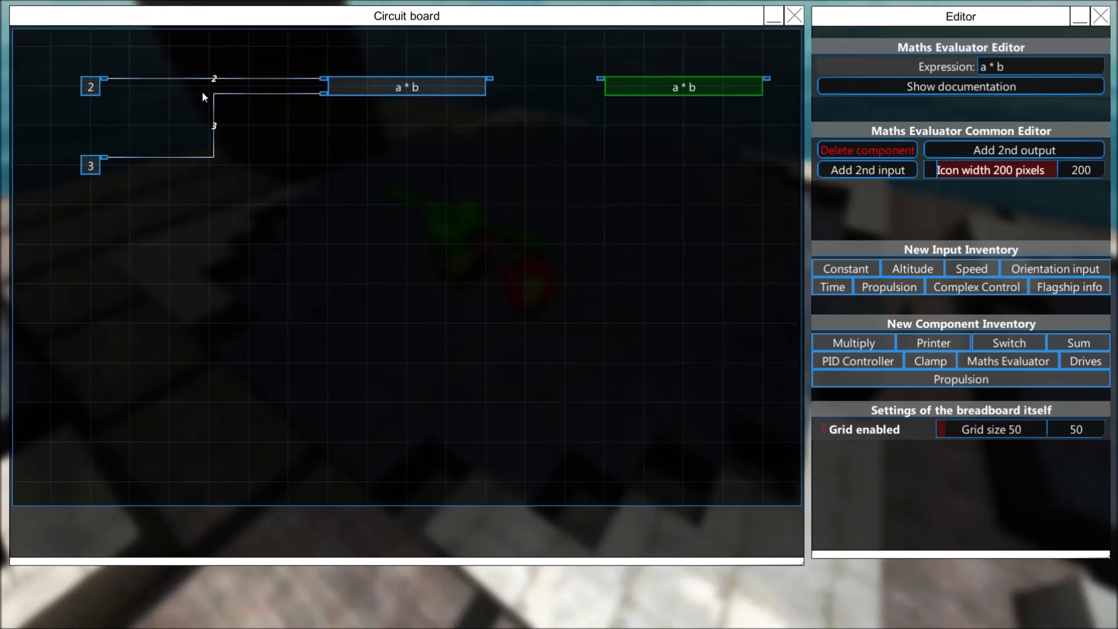
left_click(491, 78)
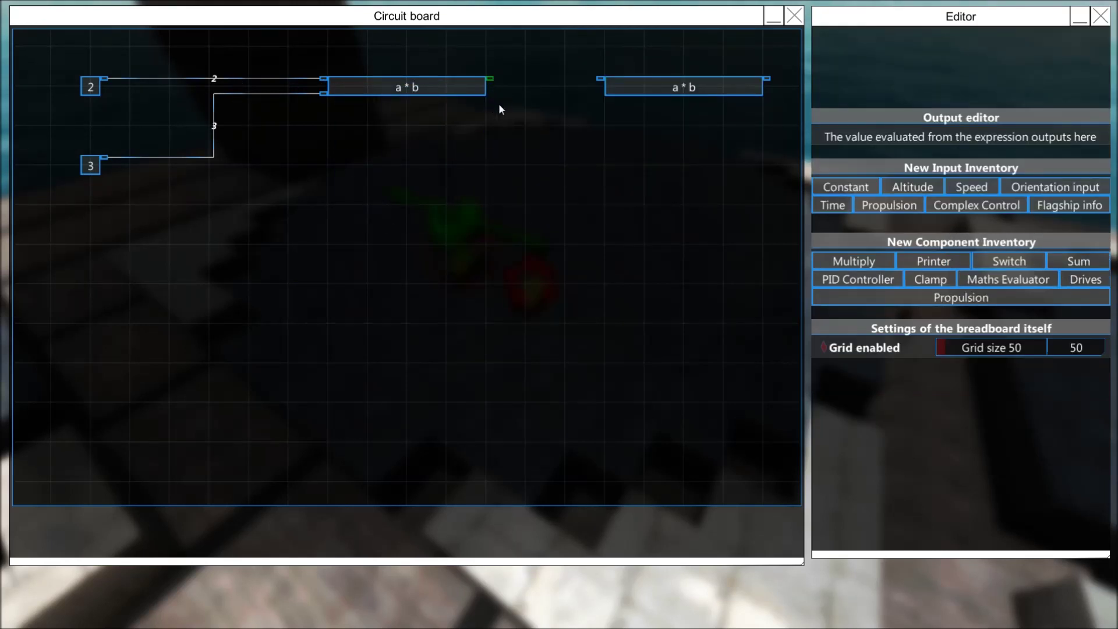
right_click(600, 78)
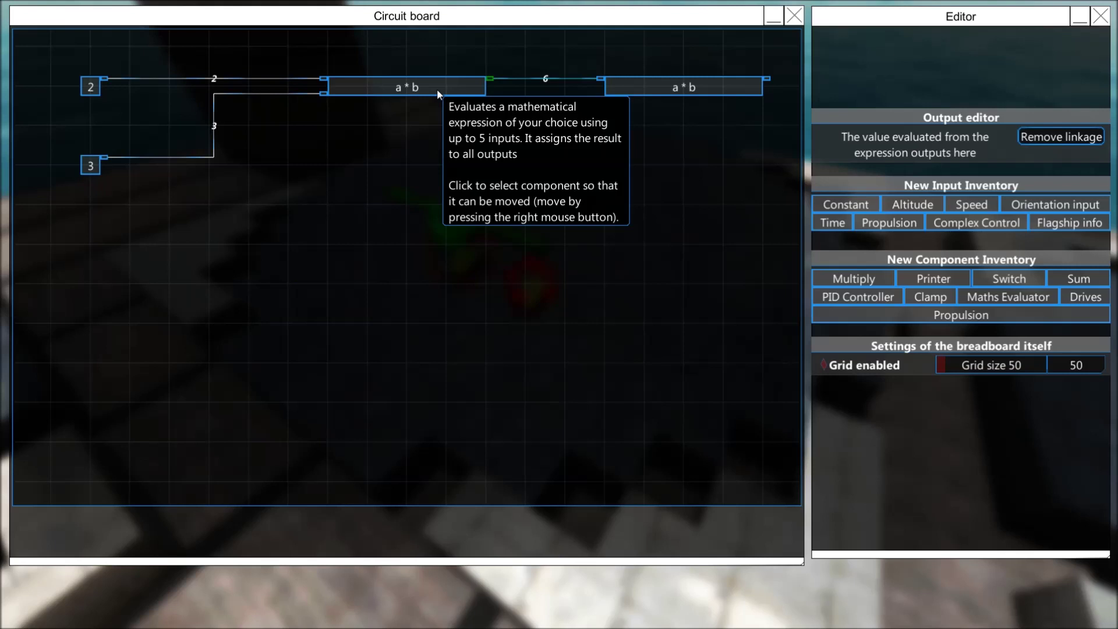
left_click(90, 87)
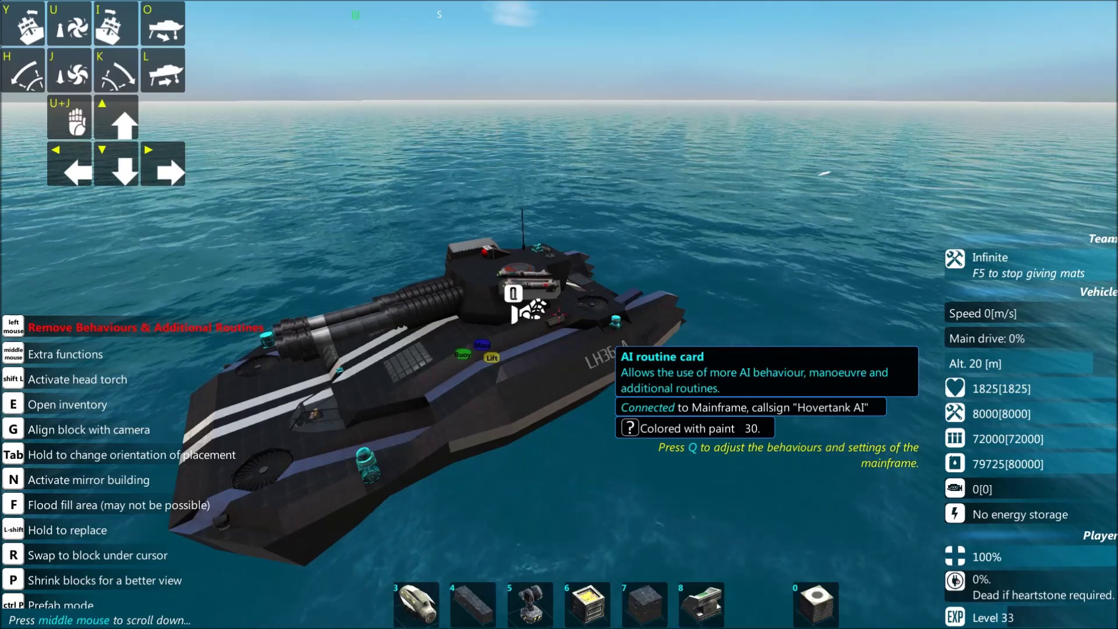
- Fly the camera into the hull to the AI cards and open Vehicle AI Customisation
key("d")
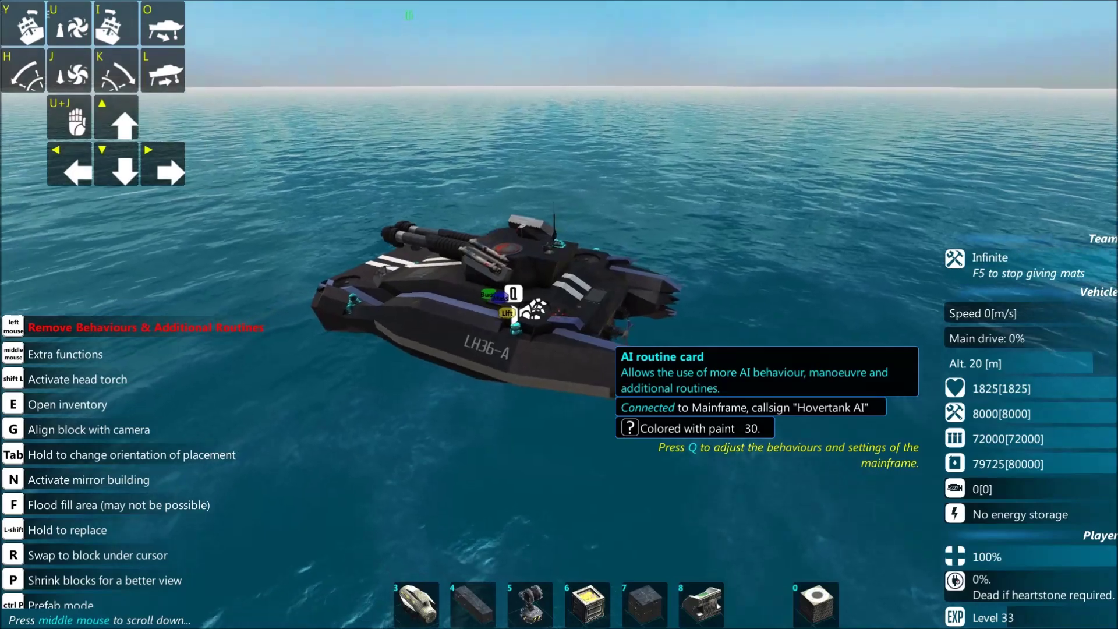
key("w")
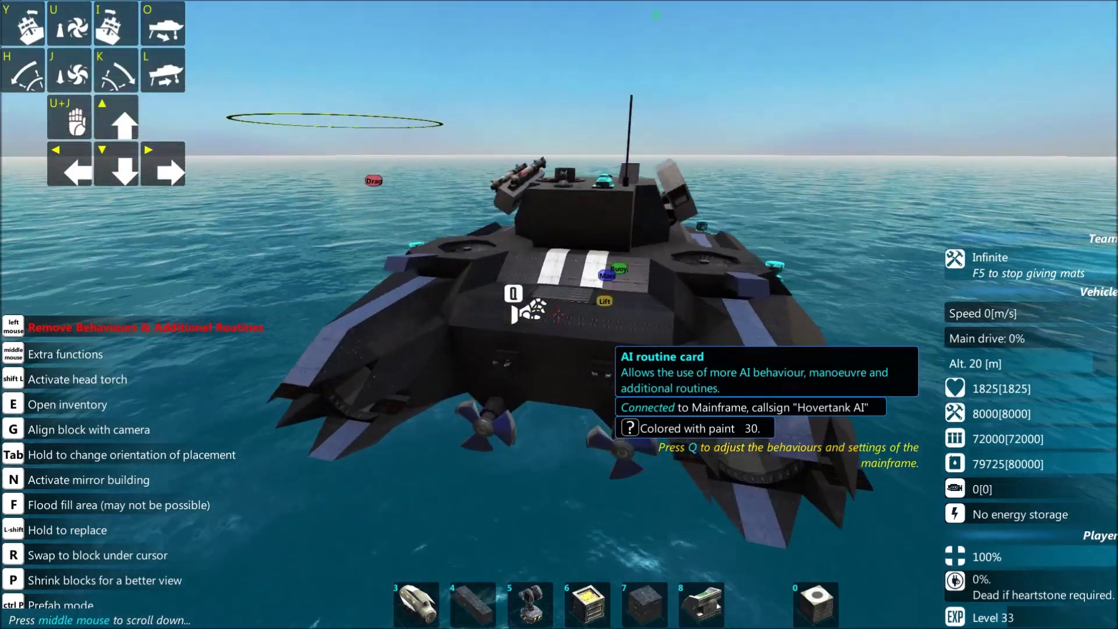
key("w")
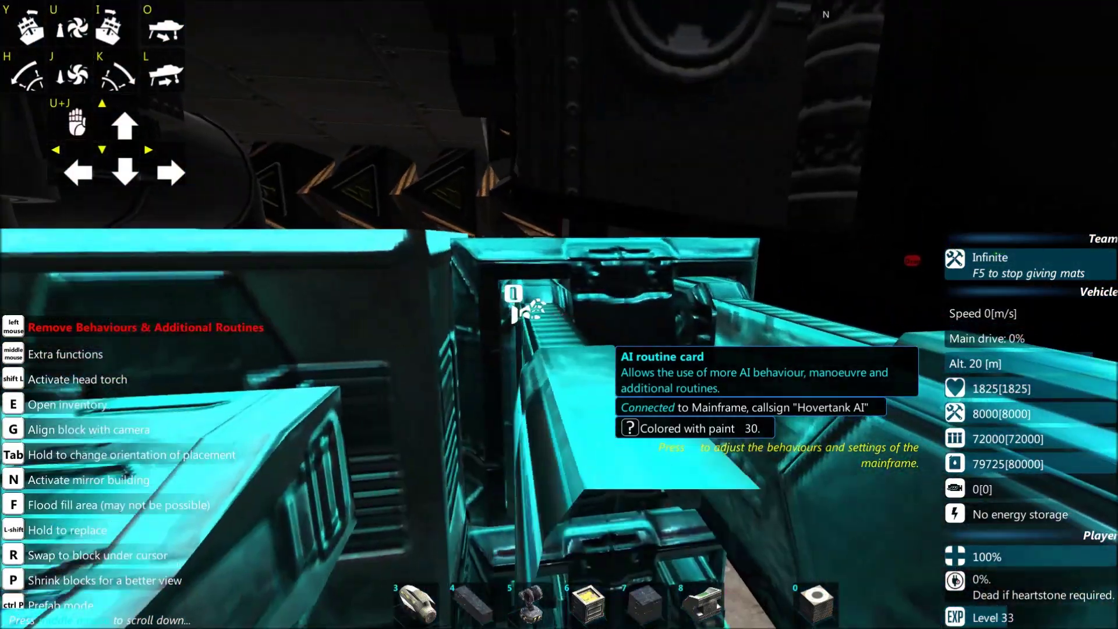
key("w")
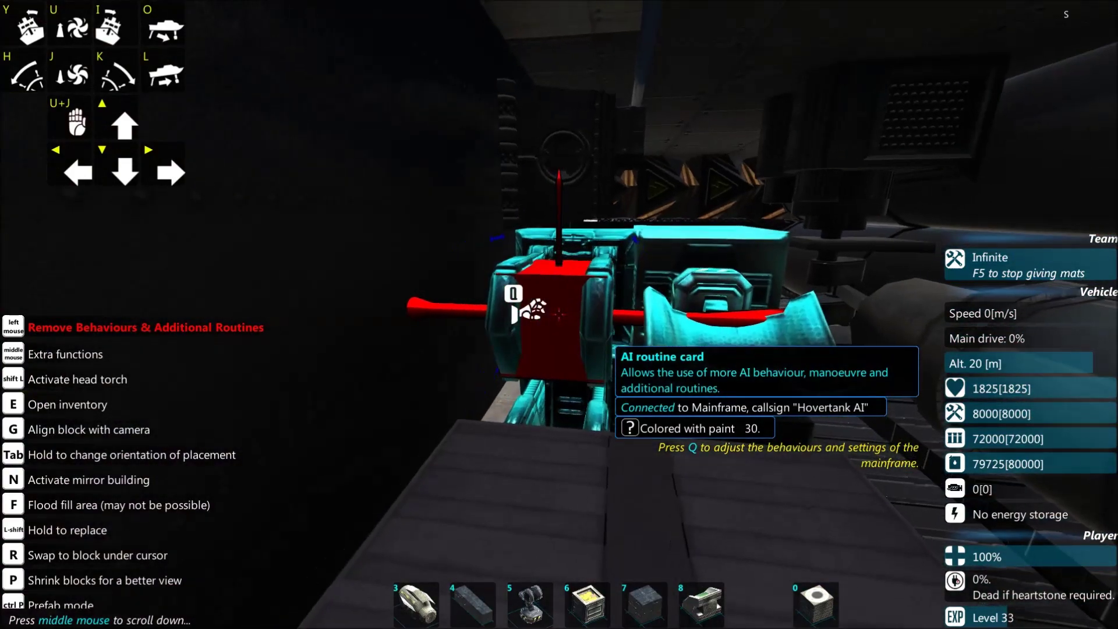
key("w")
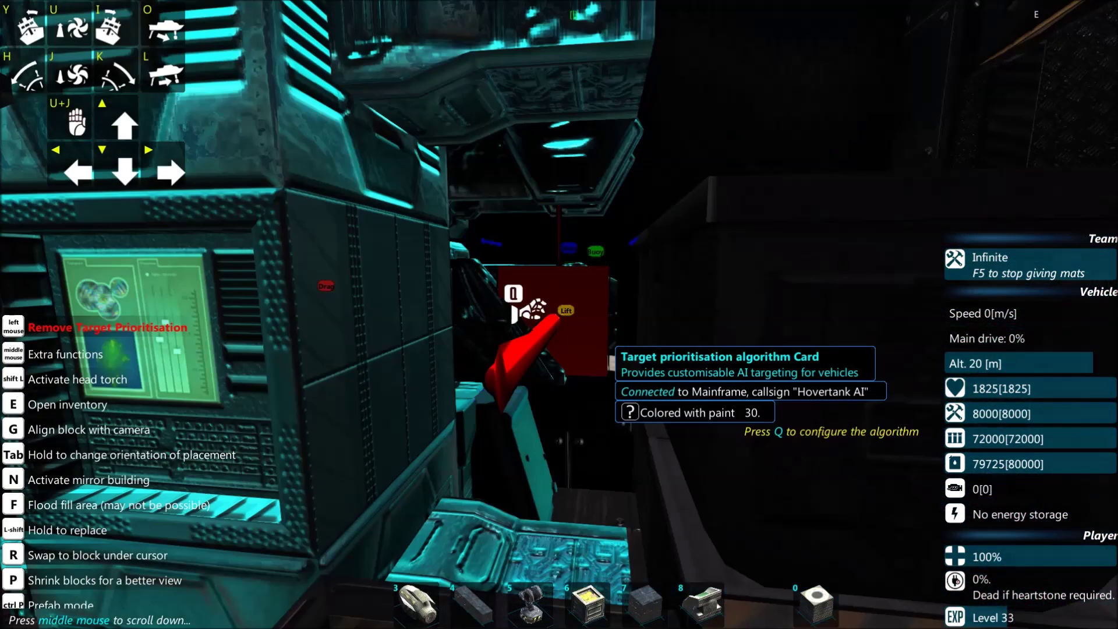
key("w")
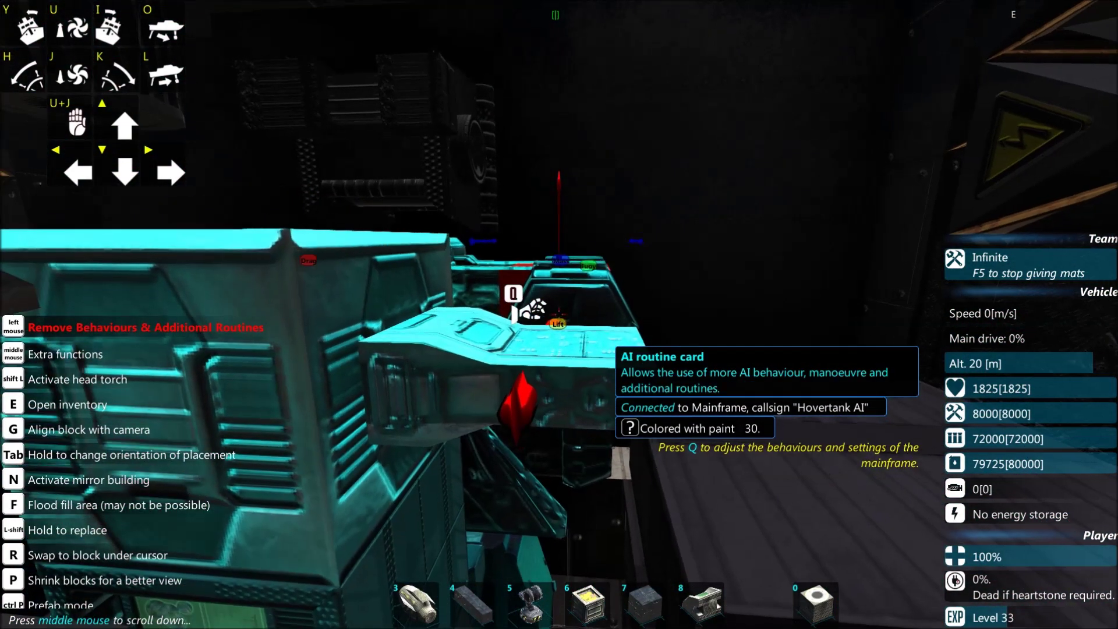
key("w")
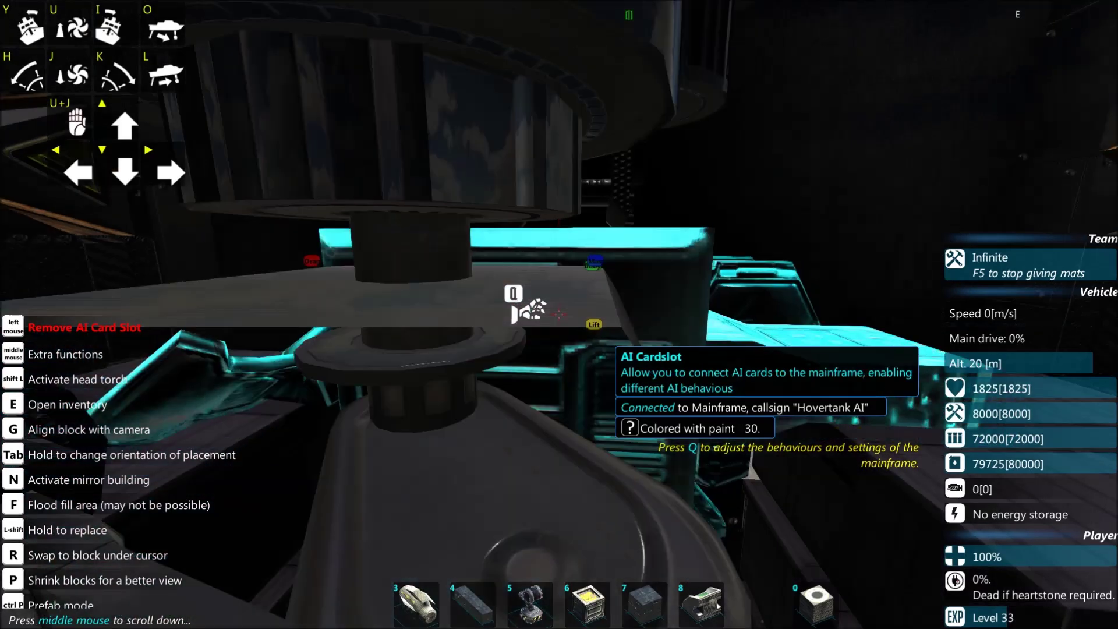
key("q")
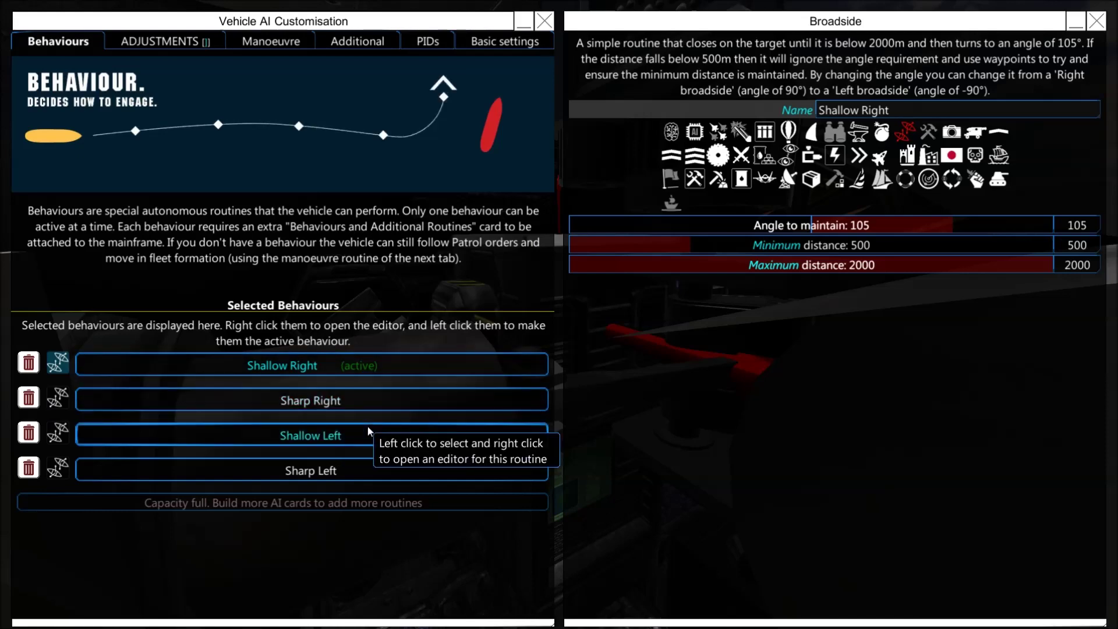
- Open the Sharp Right broadside editor showing 65° angle and 100–2000 m distances
right_click(326, 372)
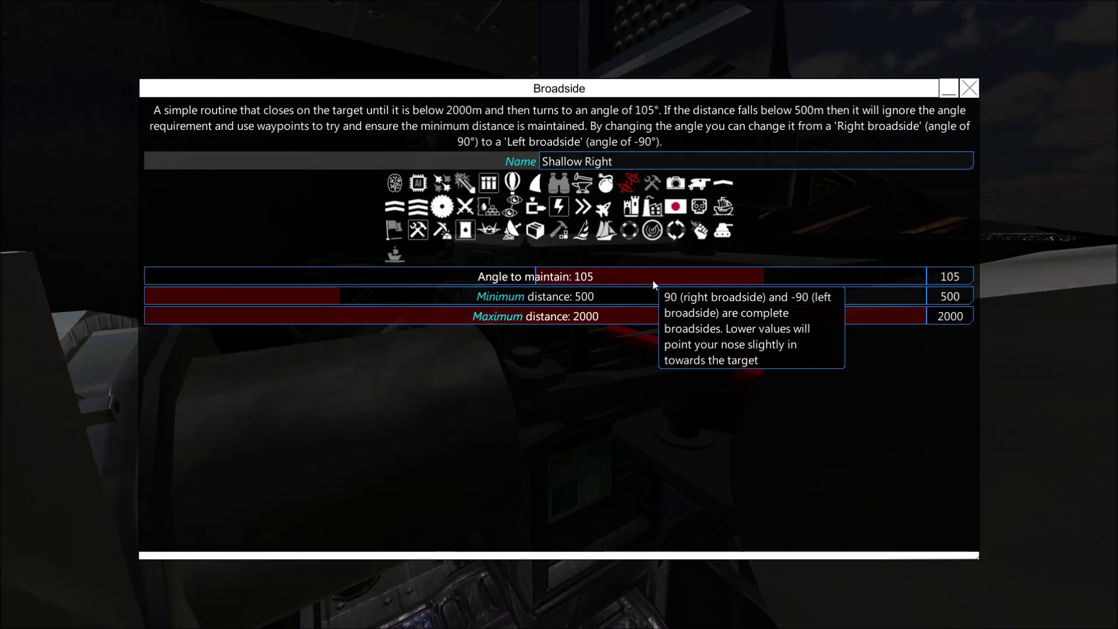
left_click(949, 88)
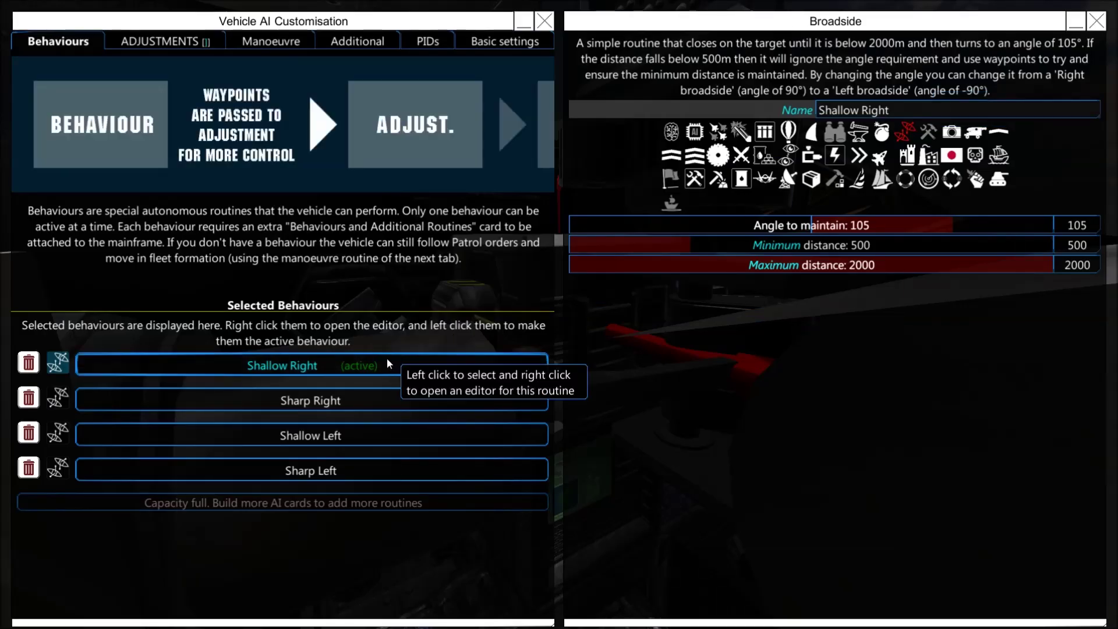
right_click(341, 407)
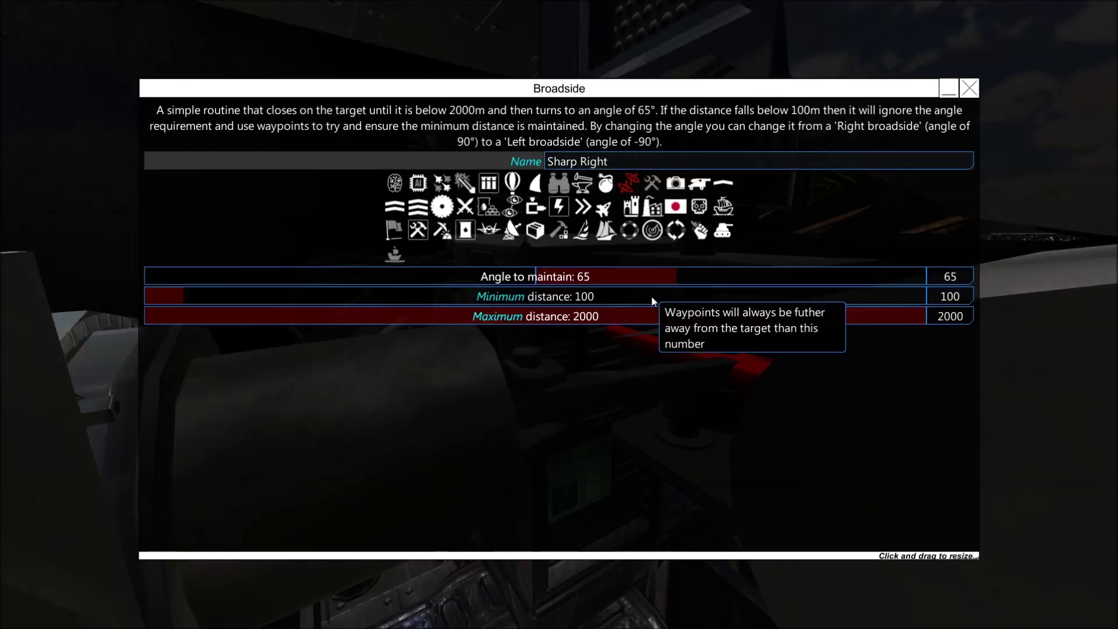
- Close the Sharp Right editor and return to the Behaviours list
mouse_move(657, 283)
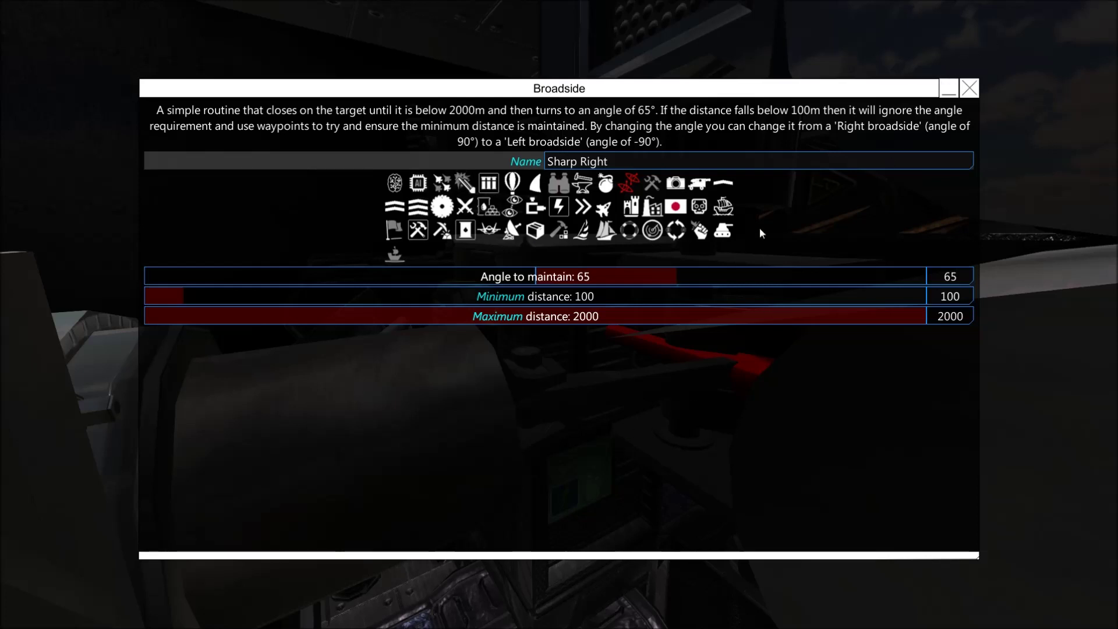
left_click(969, 88)
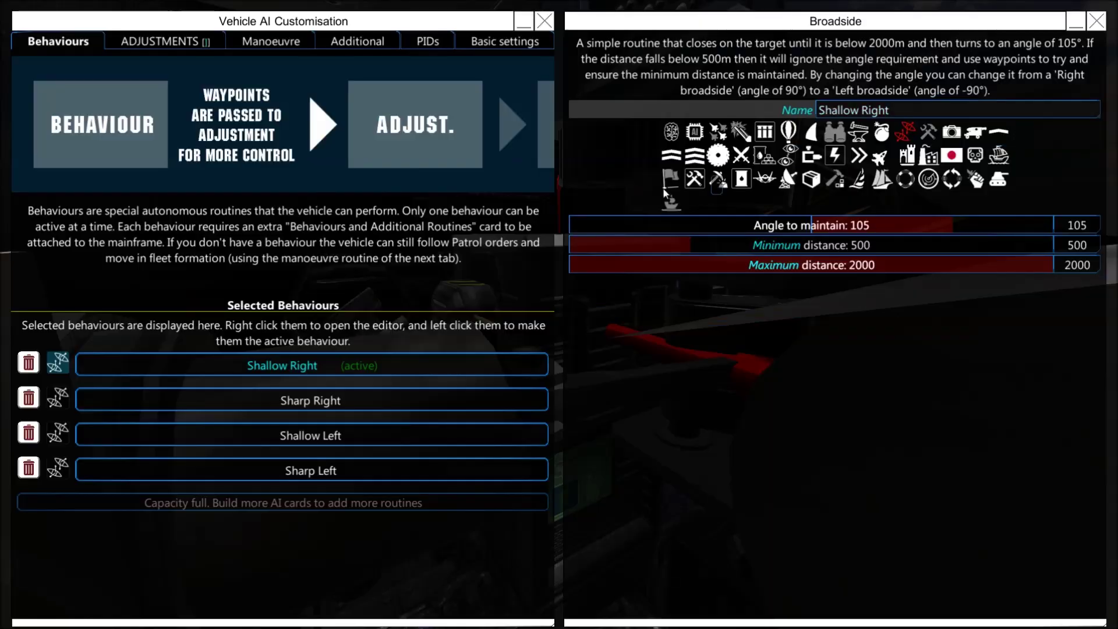
right_click(376, 432)
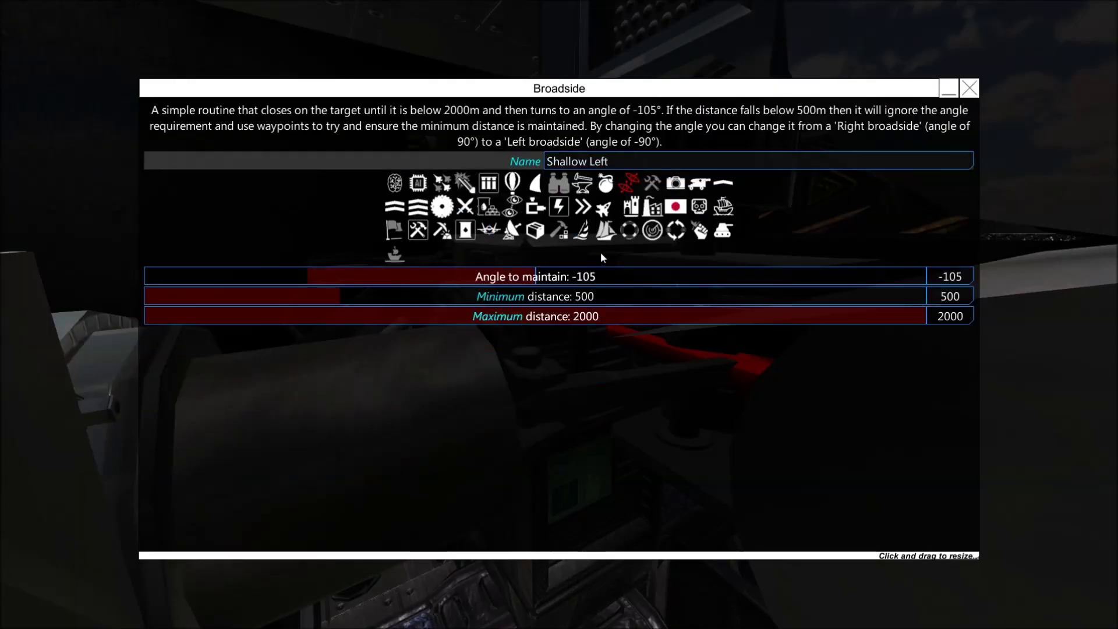
left_click(969, 88)
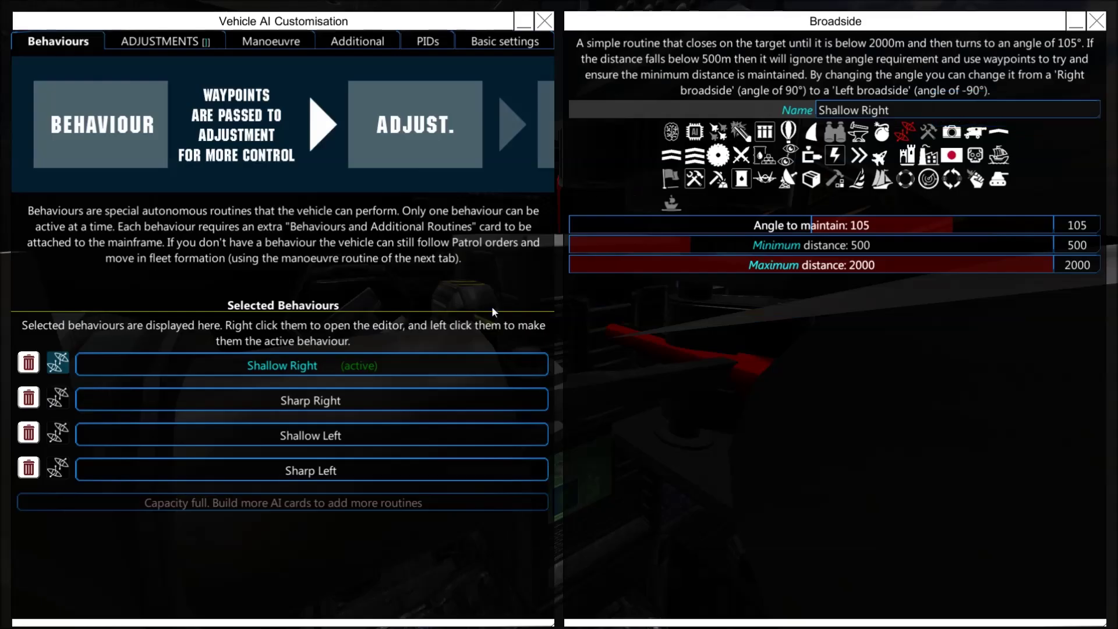
right_click(398, 468)
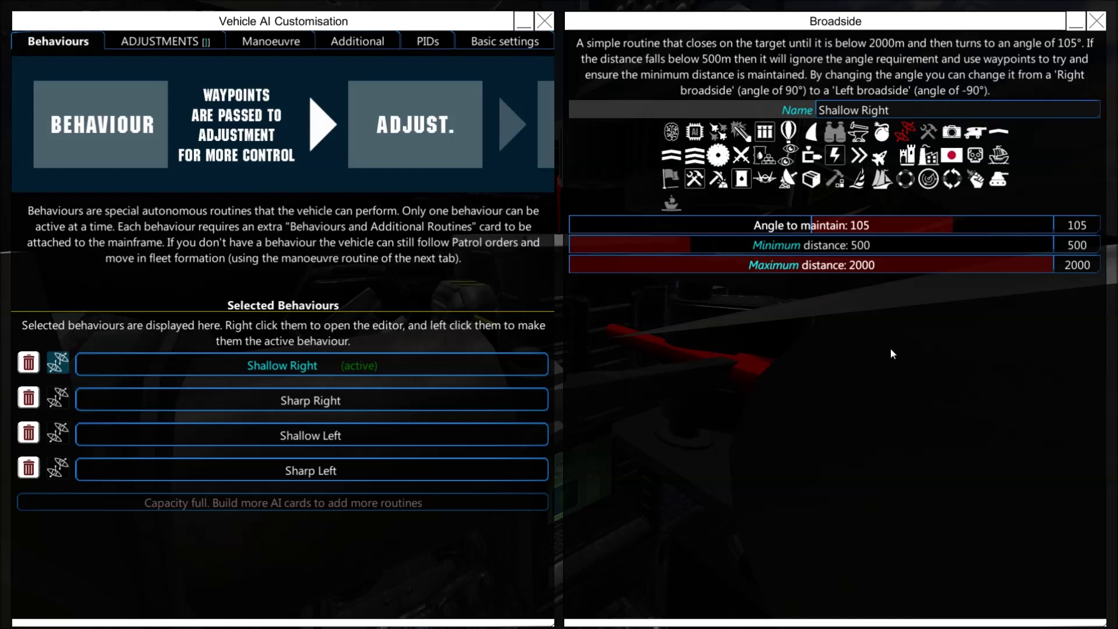
key("Escape")
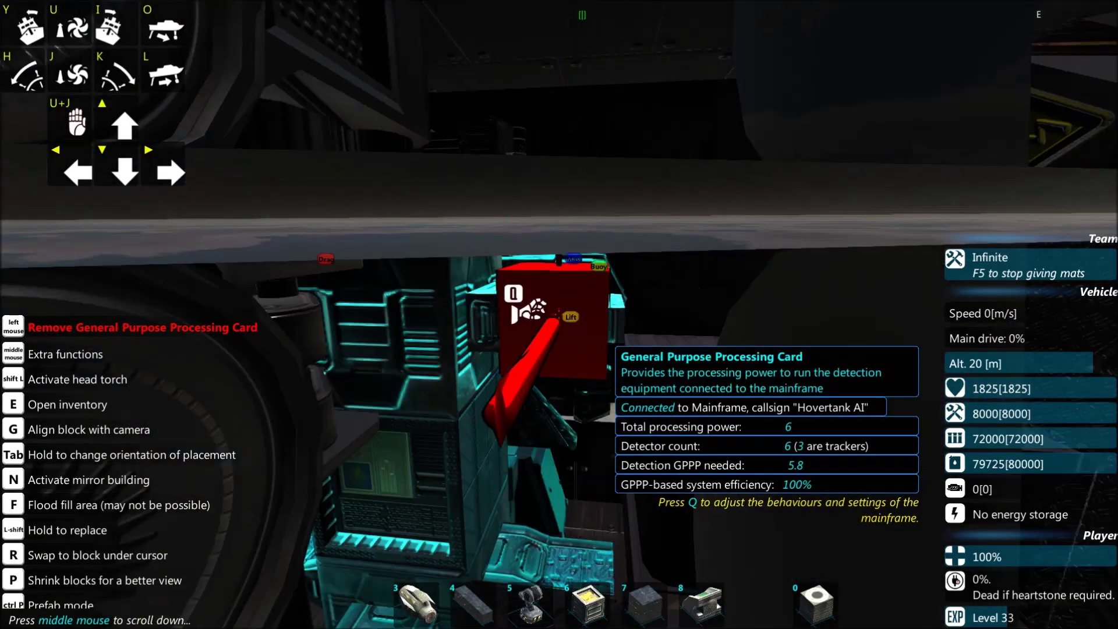
- Open the AI breadboard and select the 'Behaviour Selection' evaluator at the top-left
key("q")
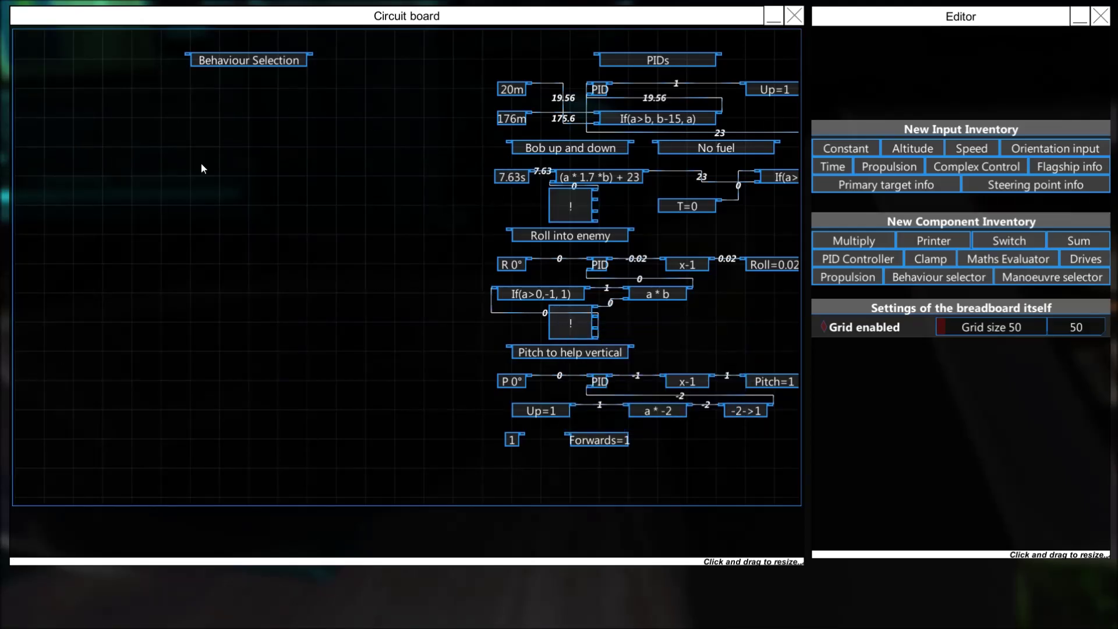
left_click(257, 63)
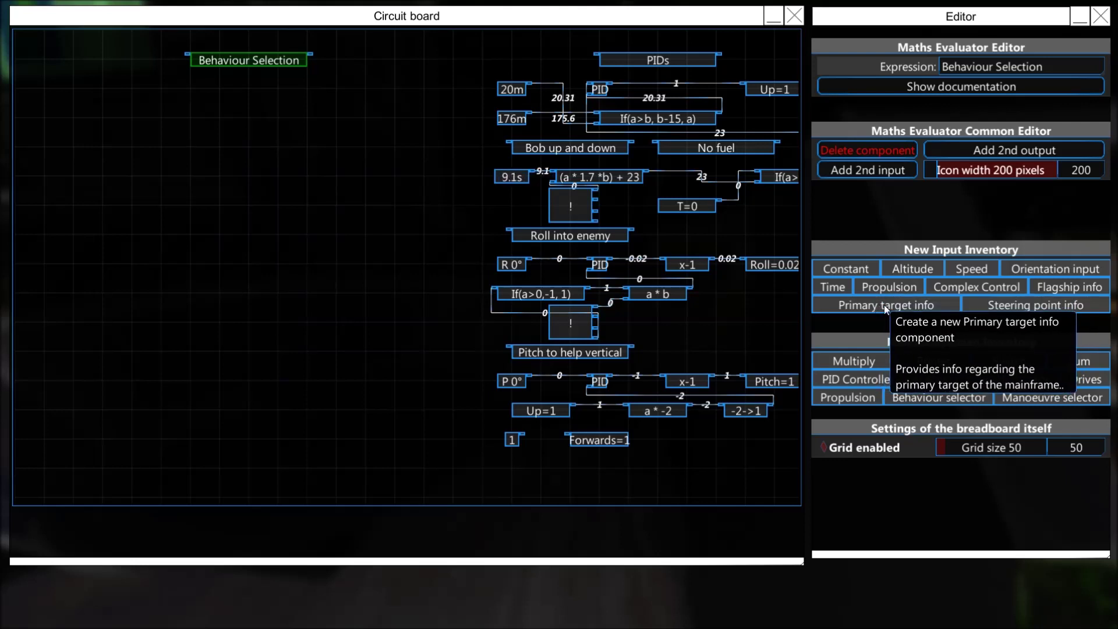
- Add a Primary target info input block to the breadboard
left_click(884, 305)
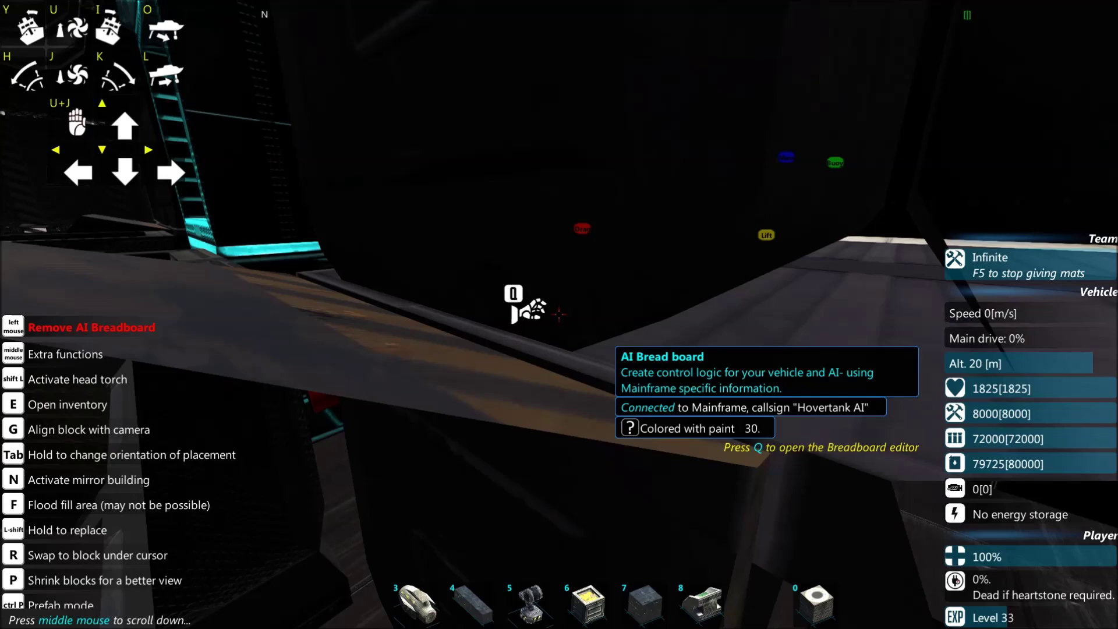
key("q")
key("Escape")
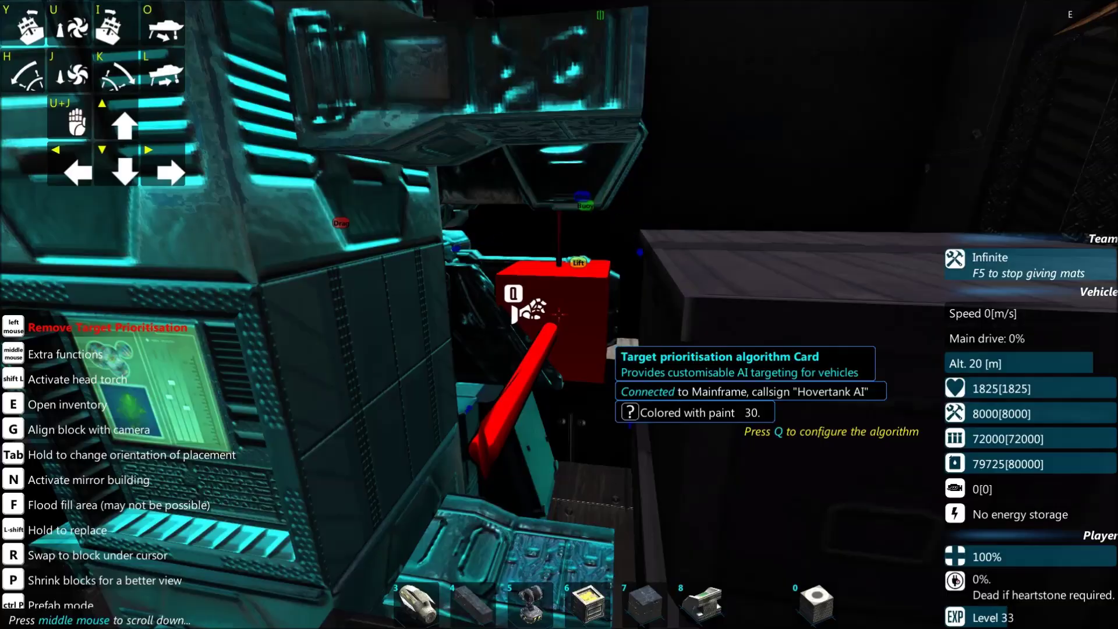
key("q")
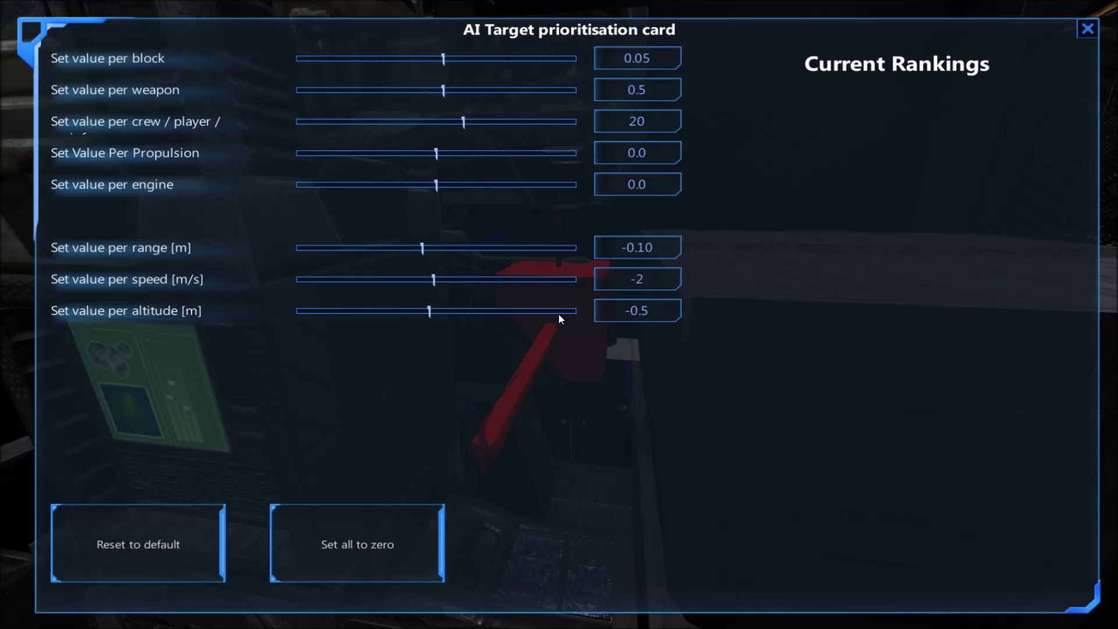
key("Escape")
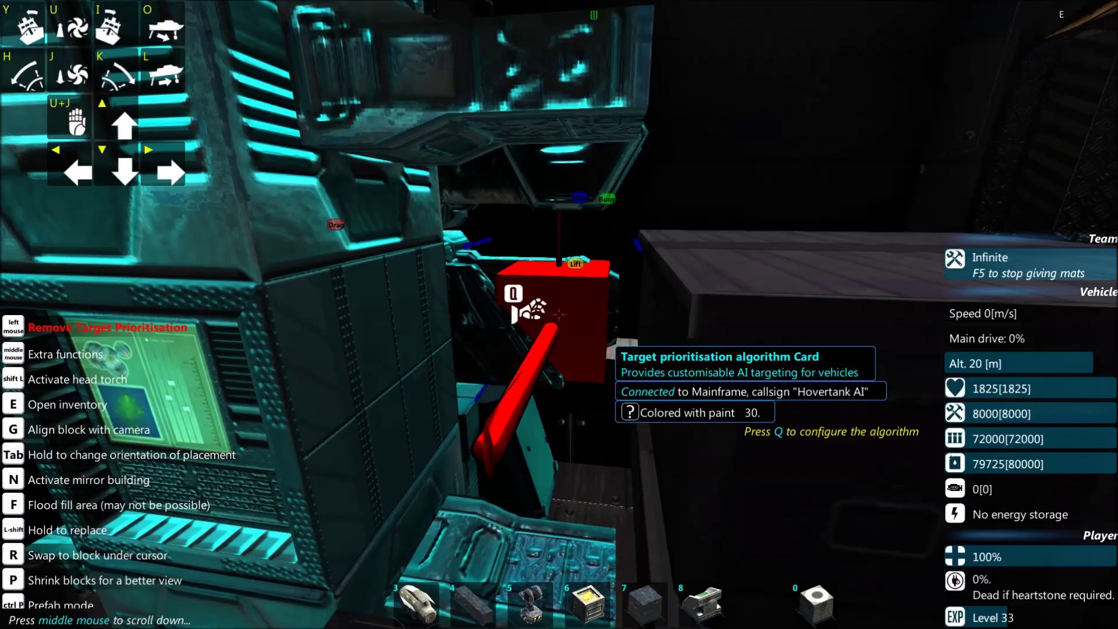
key("q")
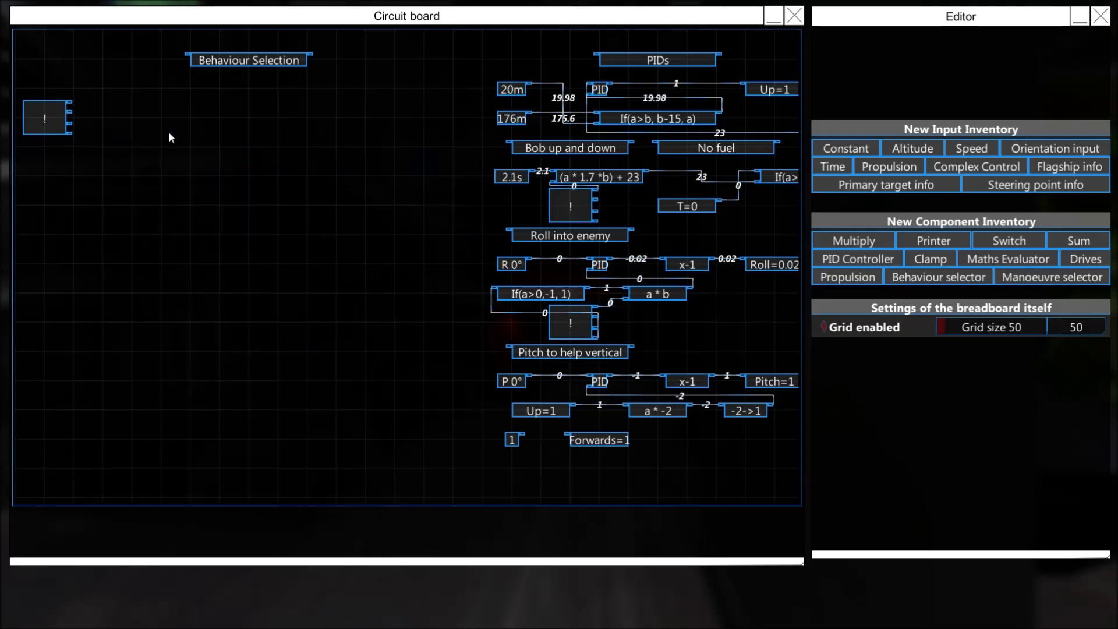
- Place a Maths Evaluator under Behaviour Selection and set its expression to If(a<0, 1, 0)
left_click(1006, 262)
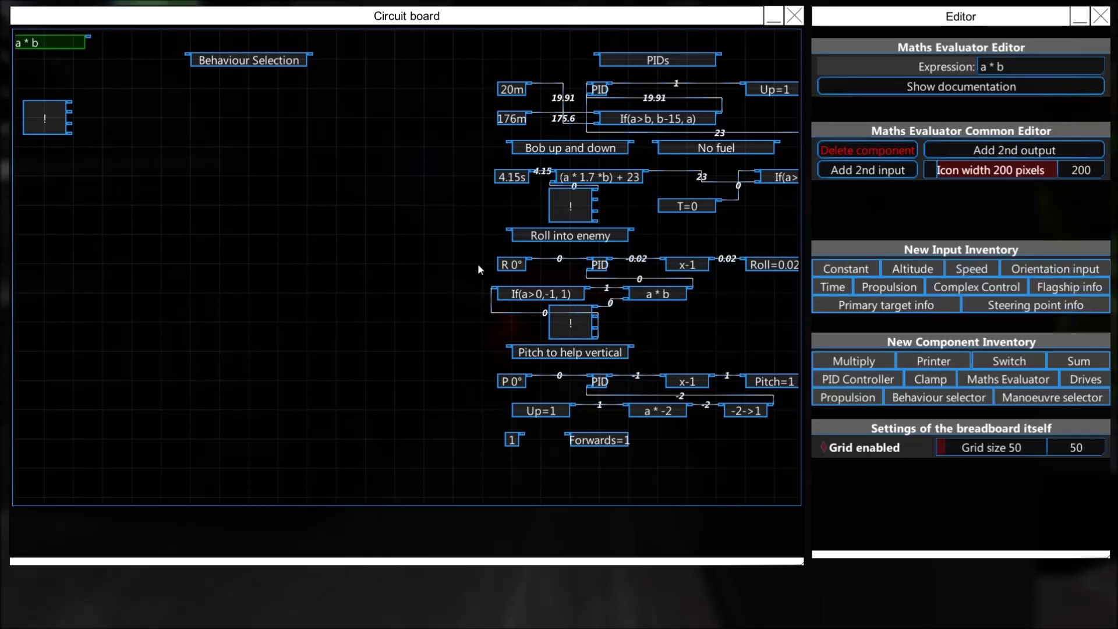
left_click(219, 147)
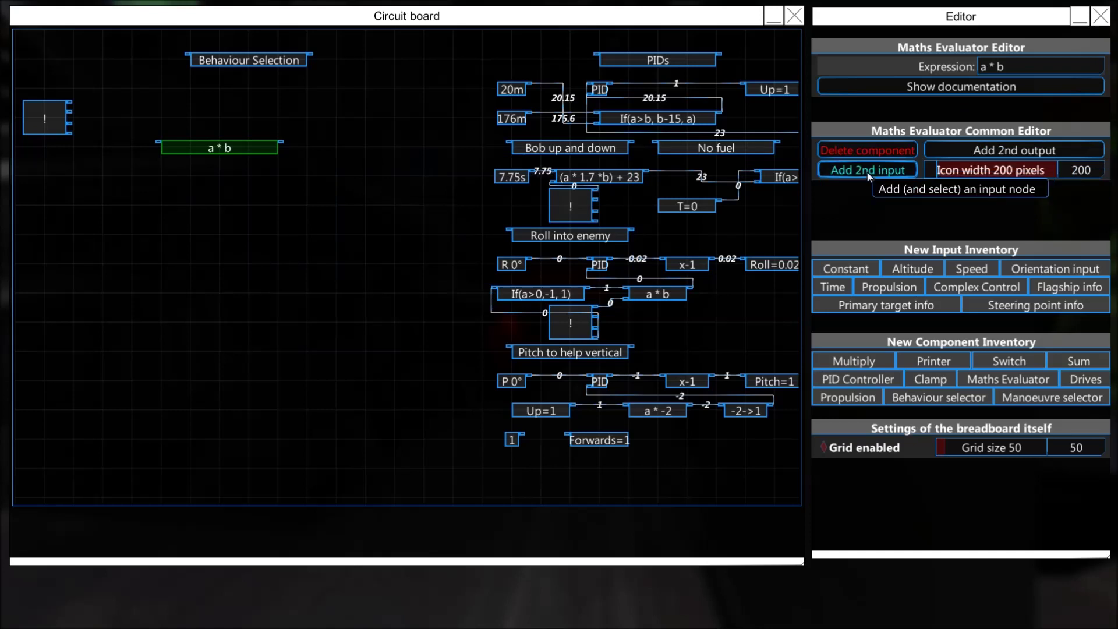
left_click_drag(989, 68, 873, 69)
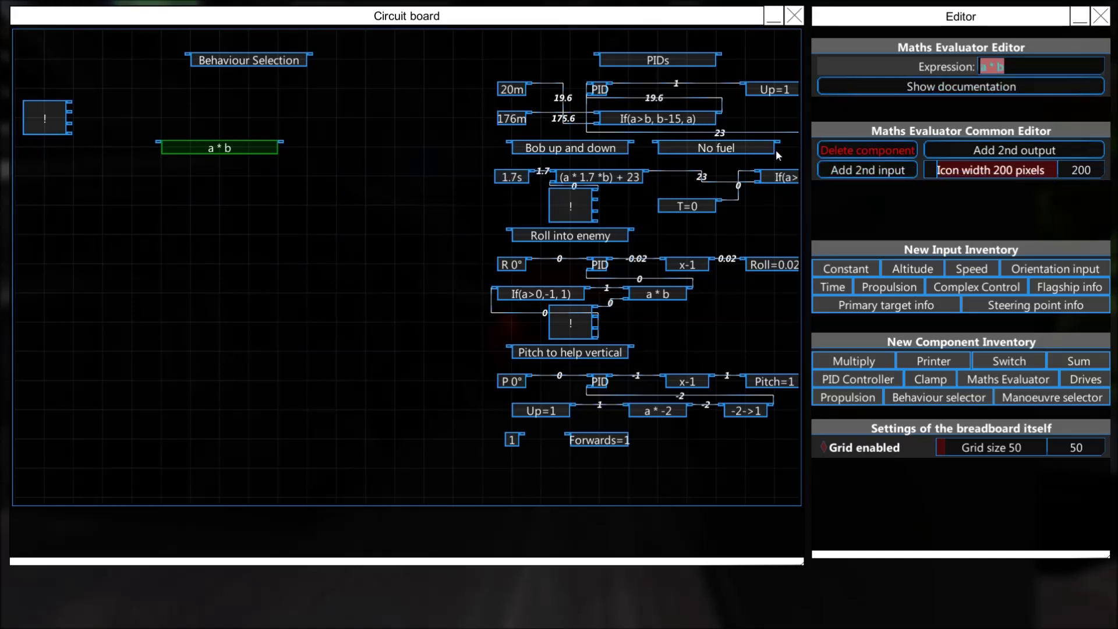
type("iF")
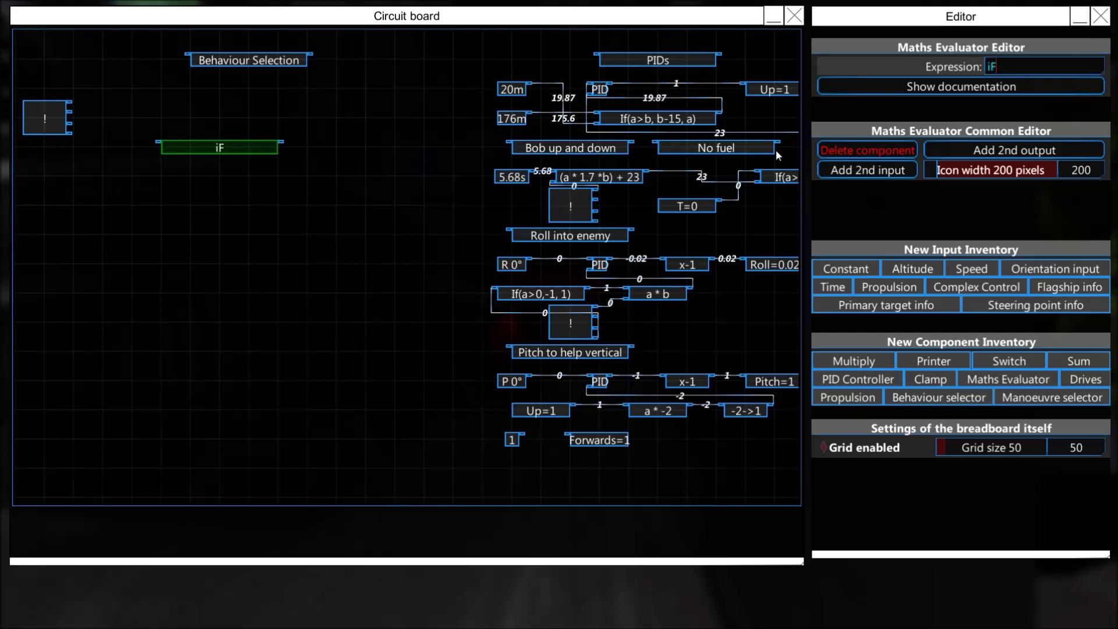
key("BackSpace")
key("BackSpace")
type("I")
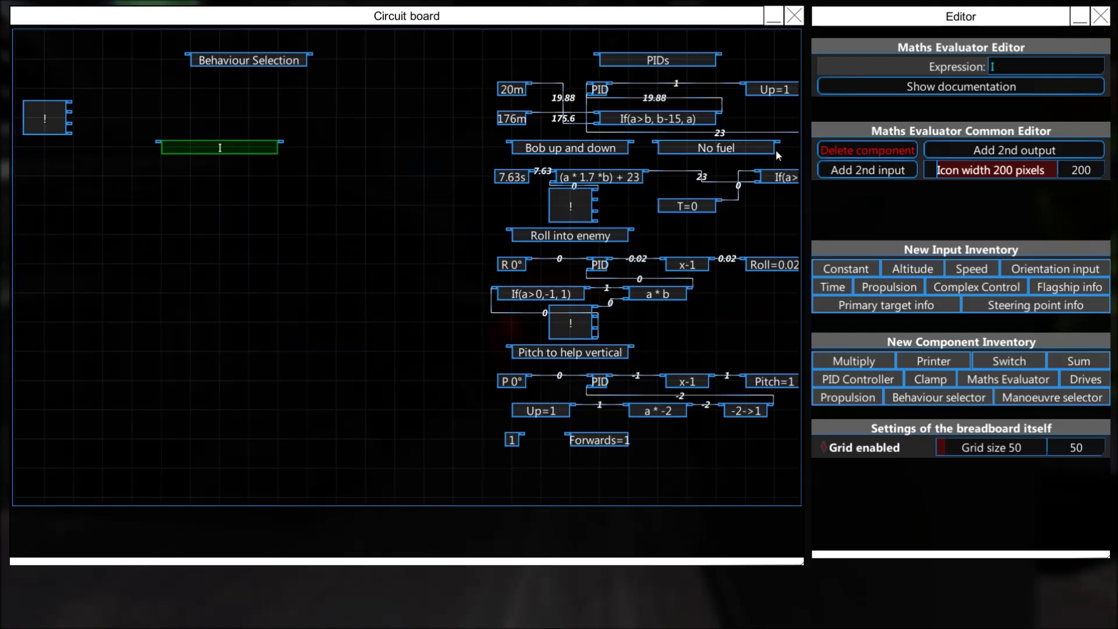
type("f(")
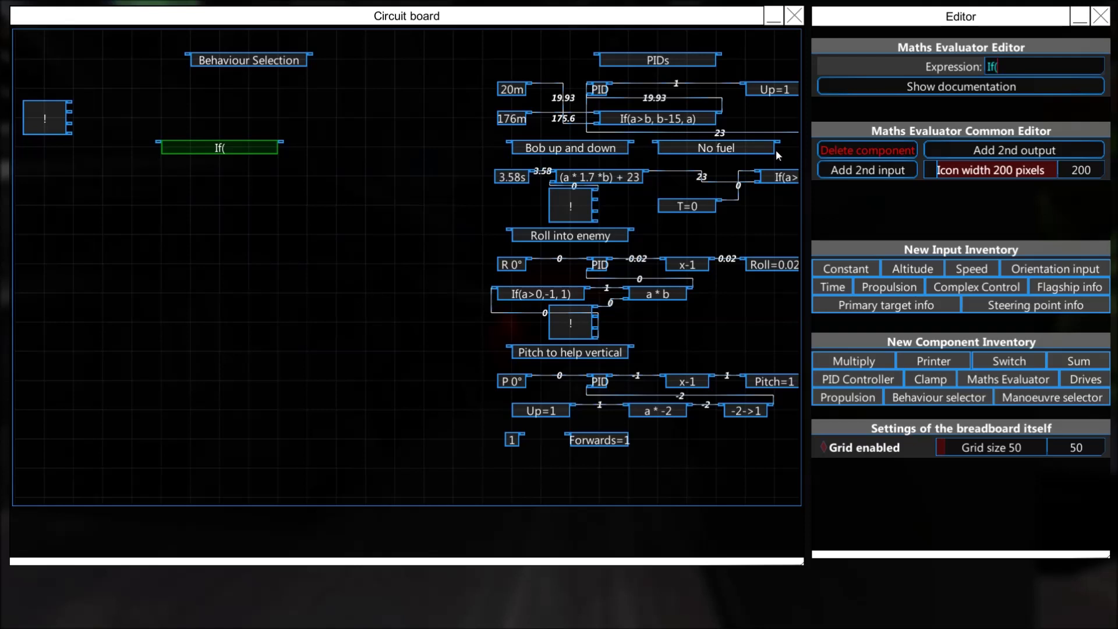
type("a")
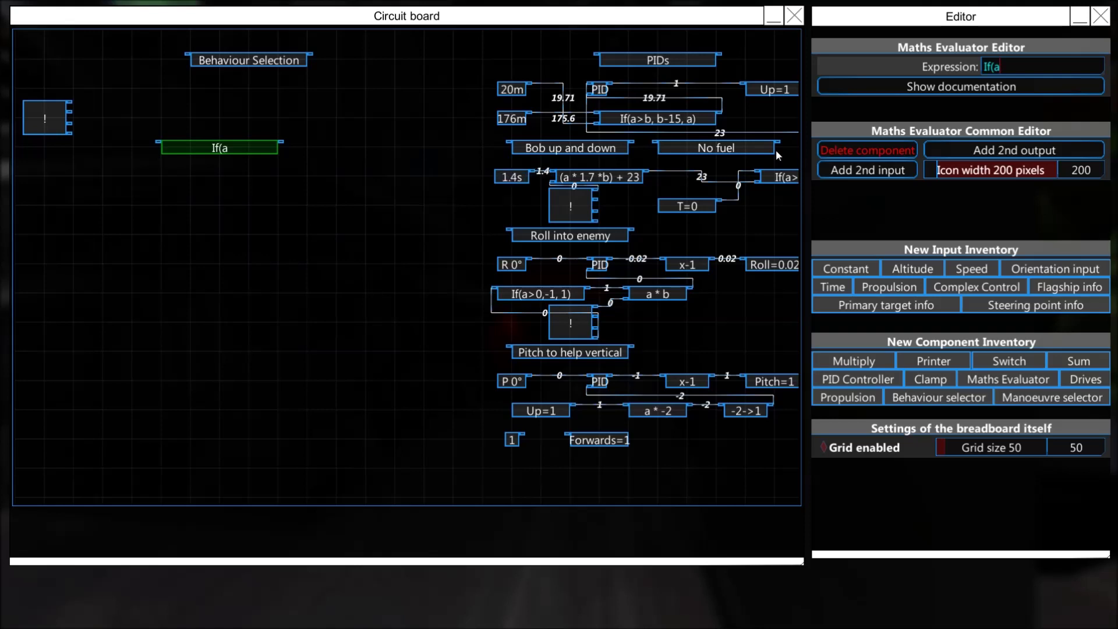
type("<")
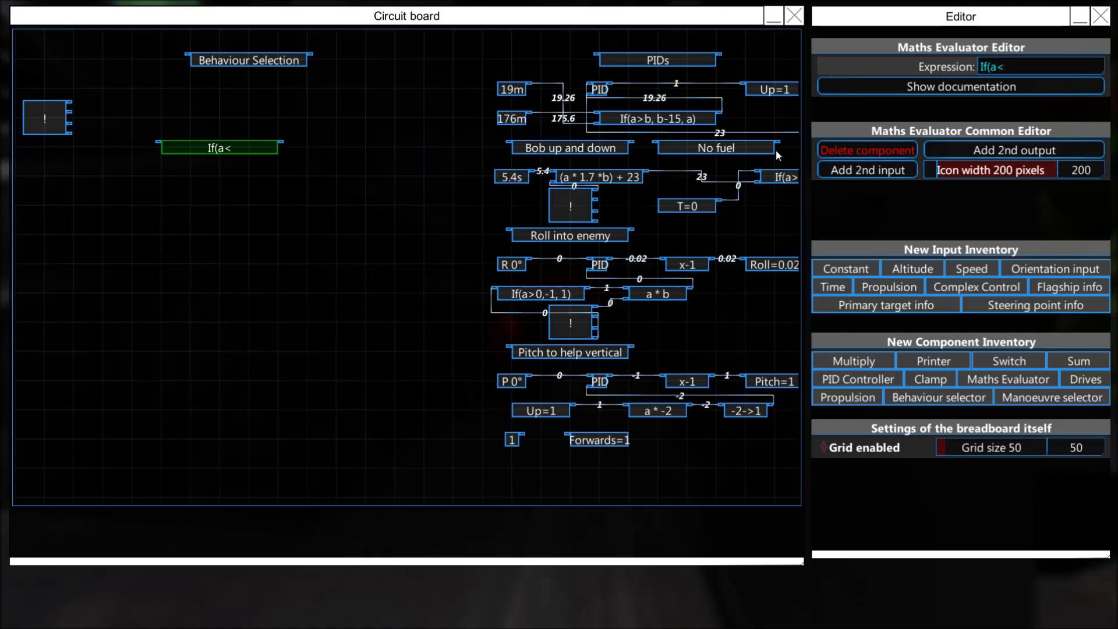
type("0")
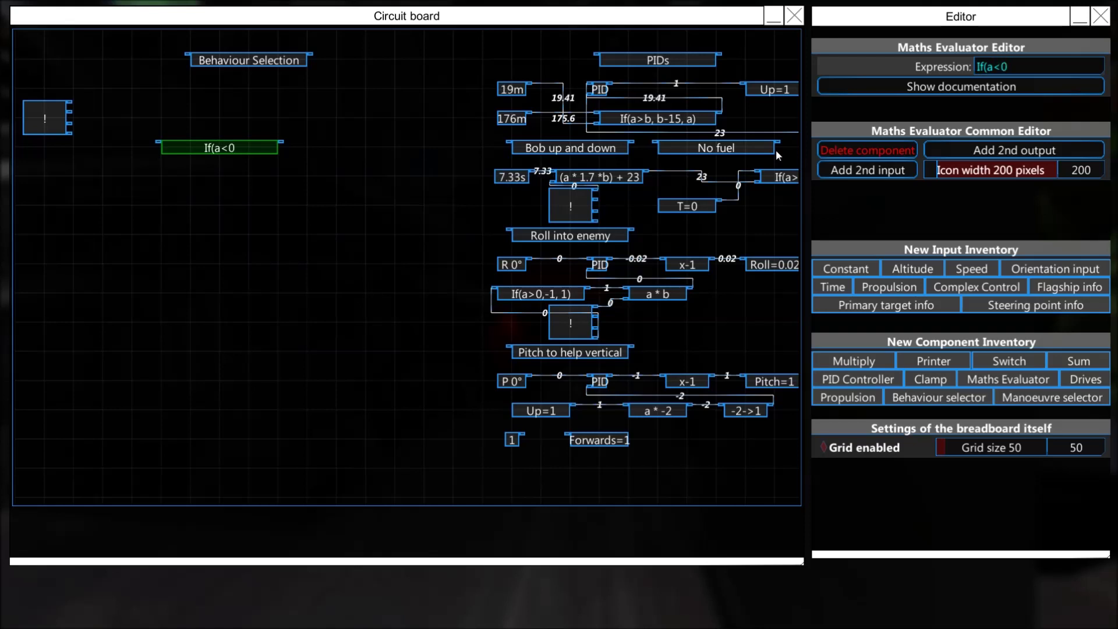
type(",")
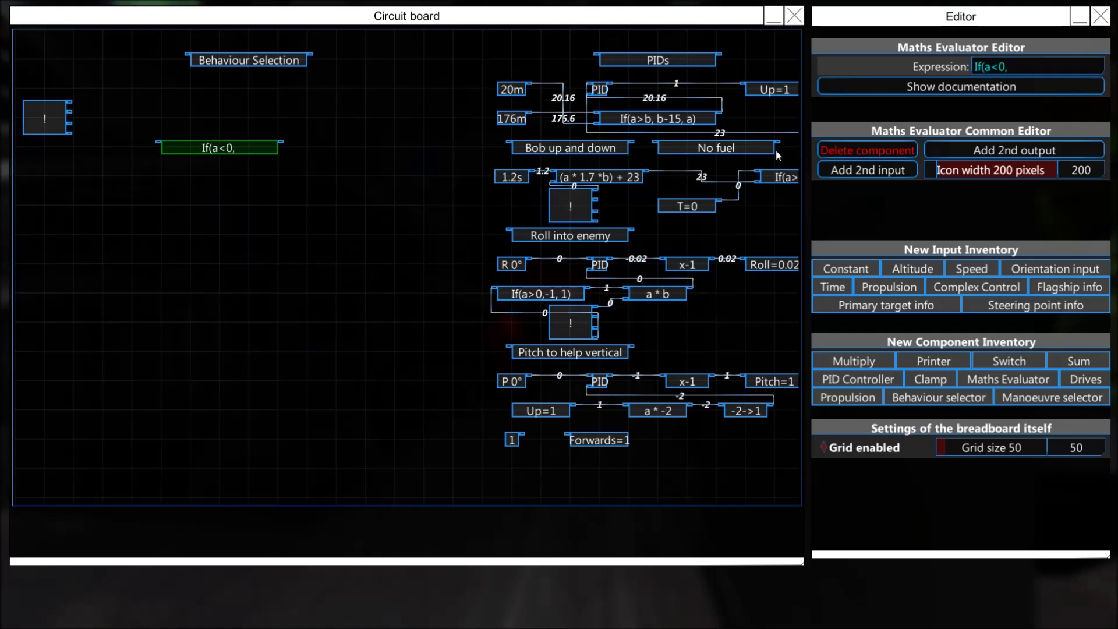
type(" 1,")
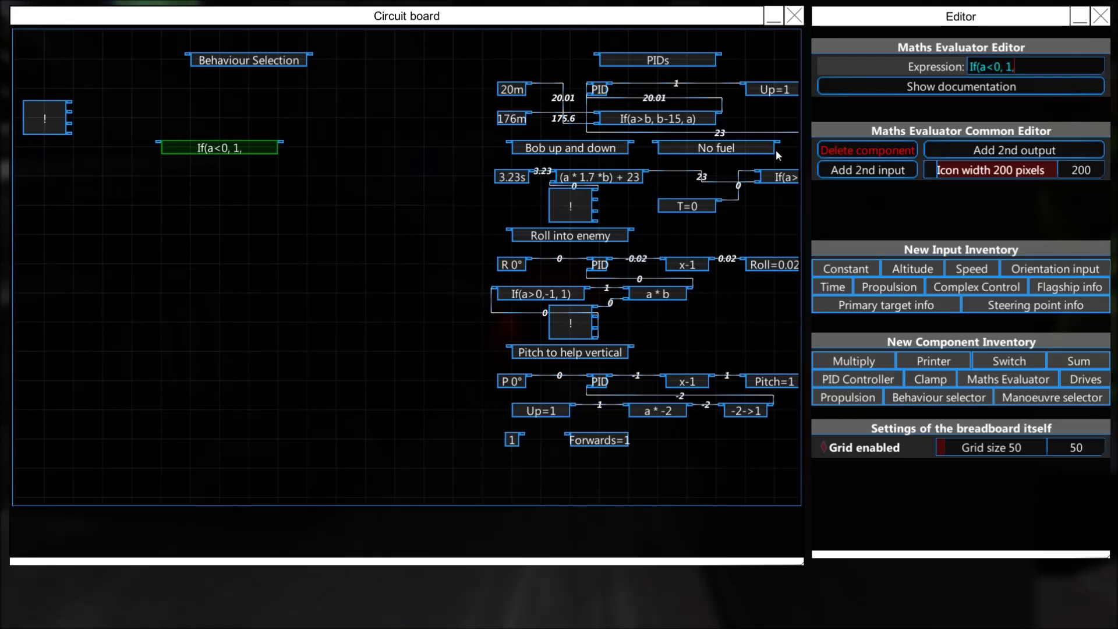
type(" 0")
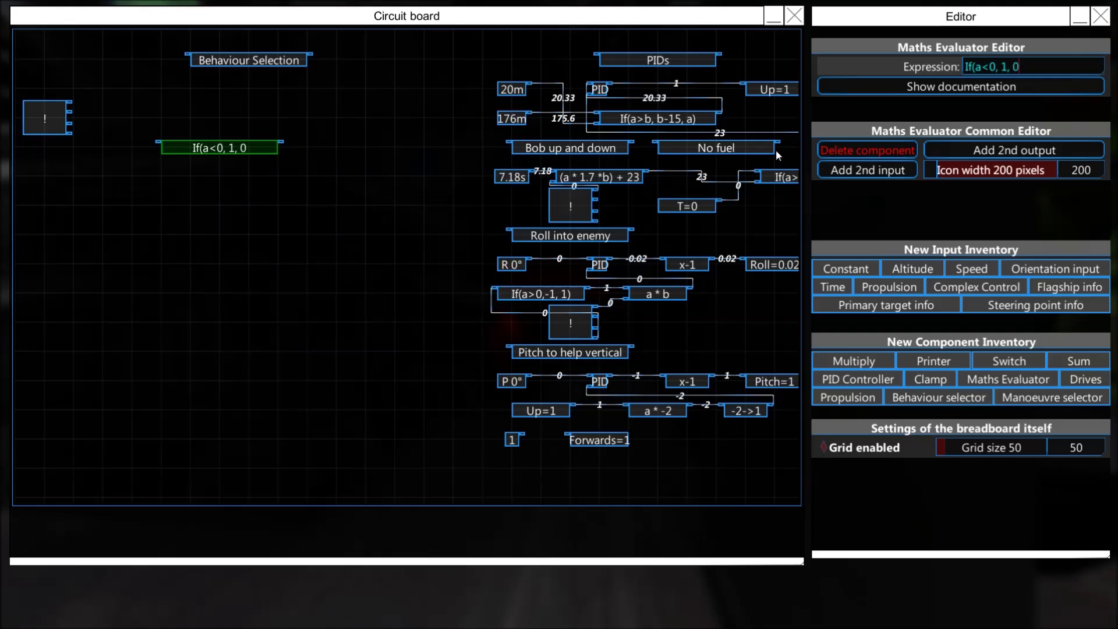
type(")")
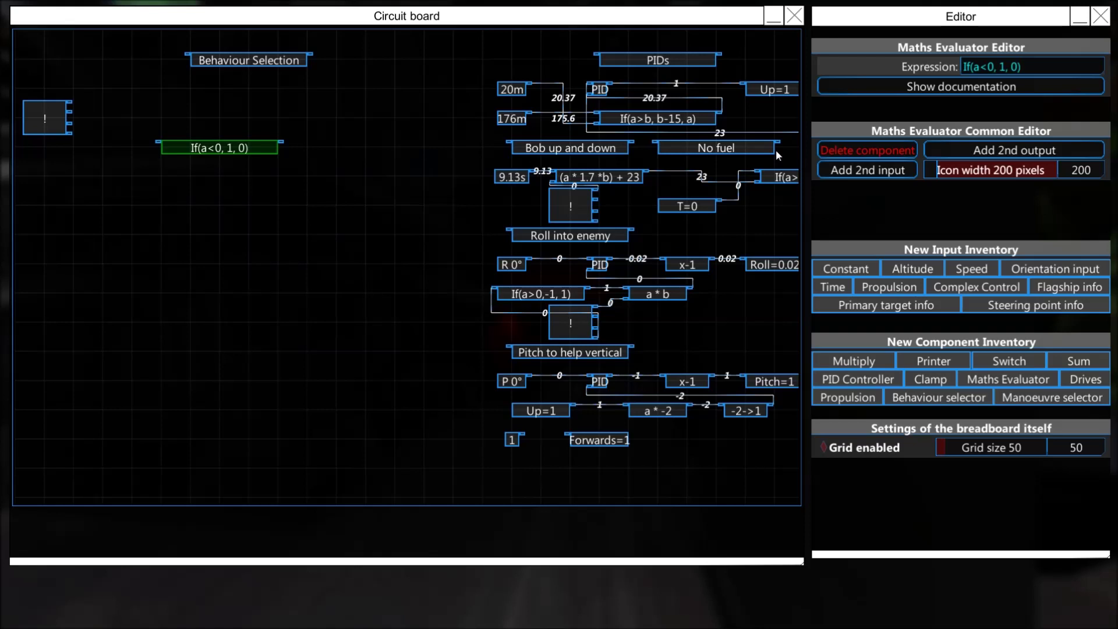
- Wire the target bearing into the If(a<0, 1, 0) evaluator and move it lower-left
left_click(69, 133)
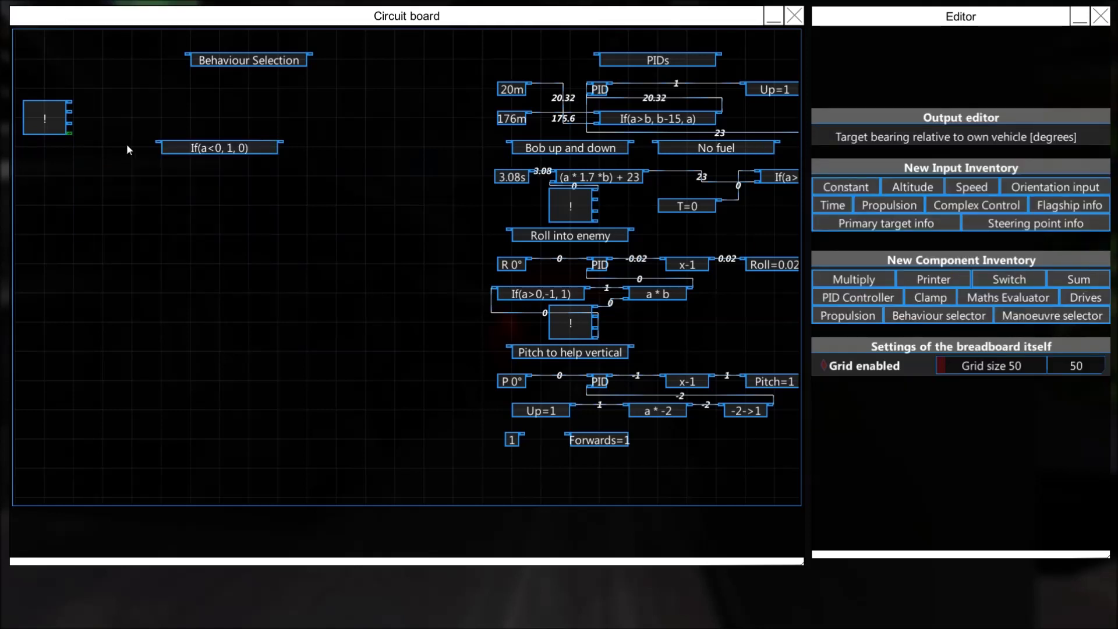
right_click(156, 143)
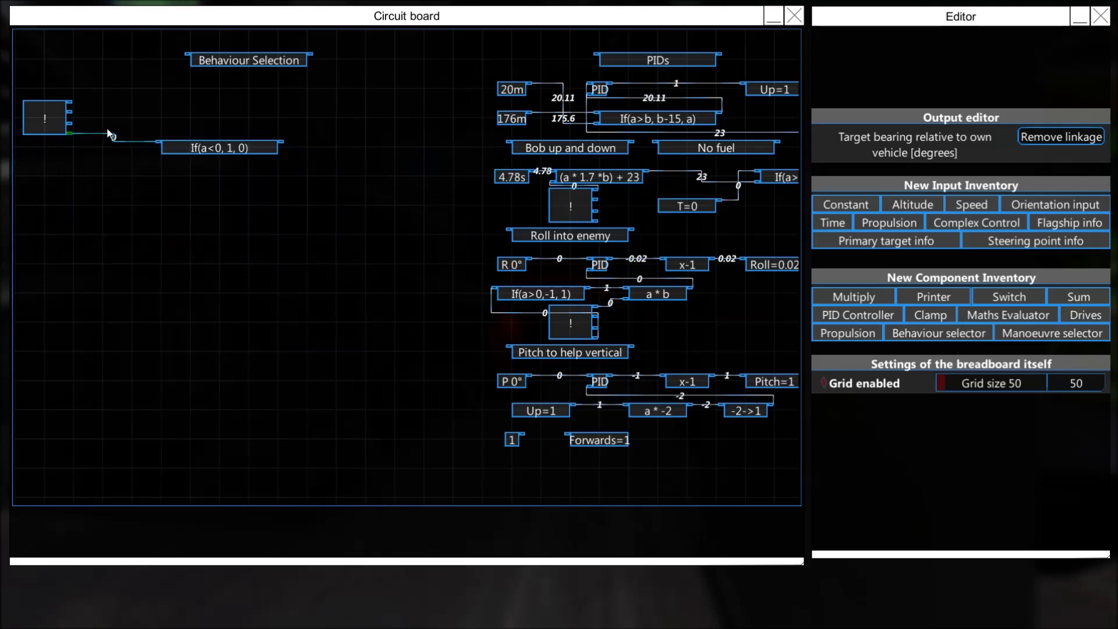
left_click(233, 148)
left_click(1005, 67)
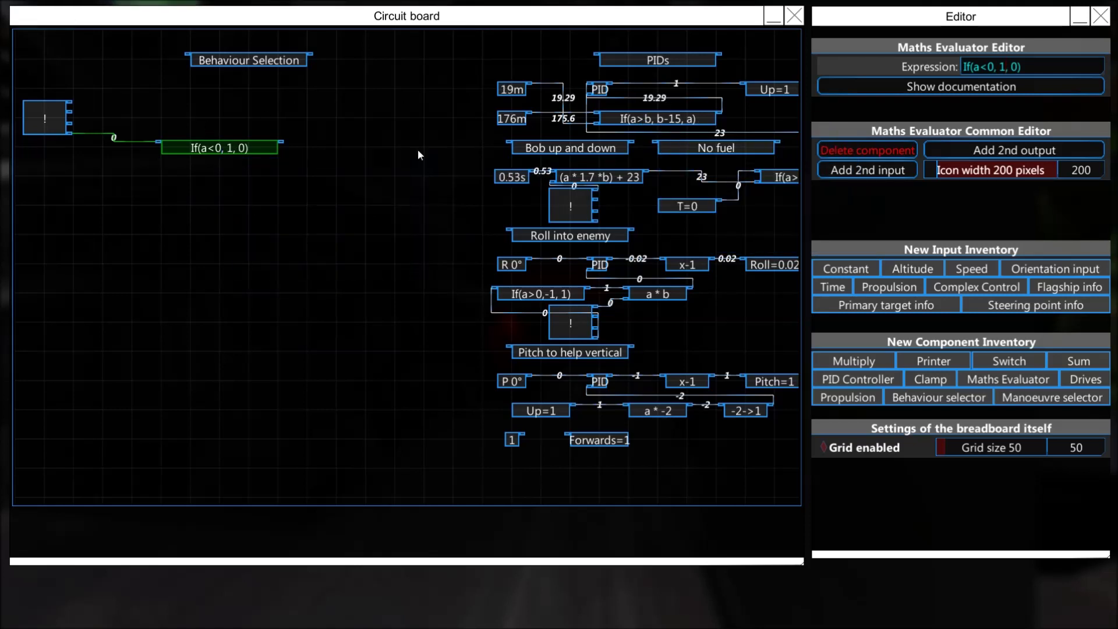
left_click(1013, 73)
right_click(168, 170)
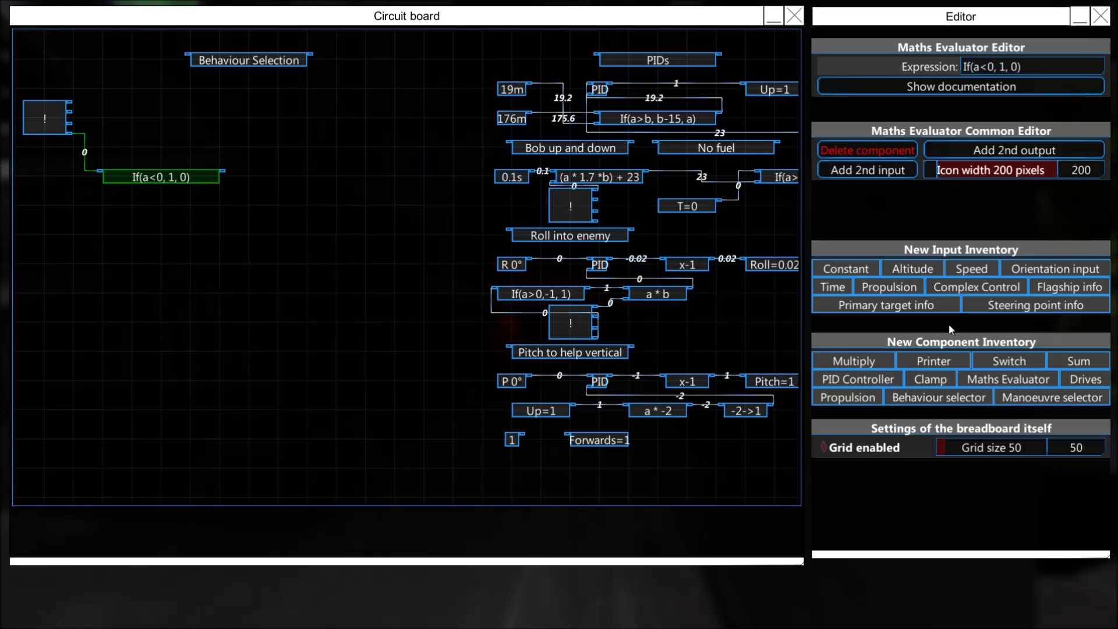
left_click(905, 398)
- Place a behaviour selector right of the If evaluator, feed it that output, and choose Shallow Left
right_click(320, 190)
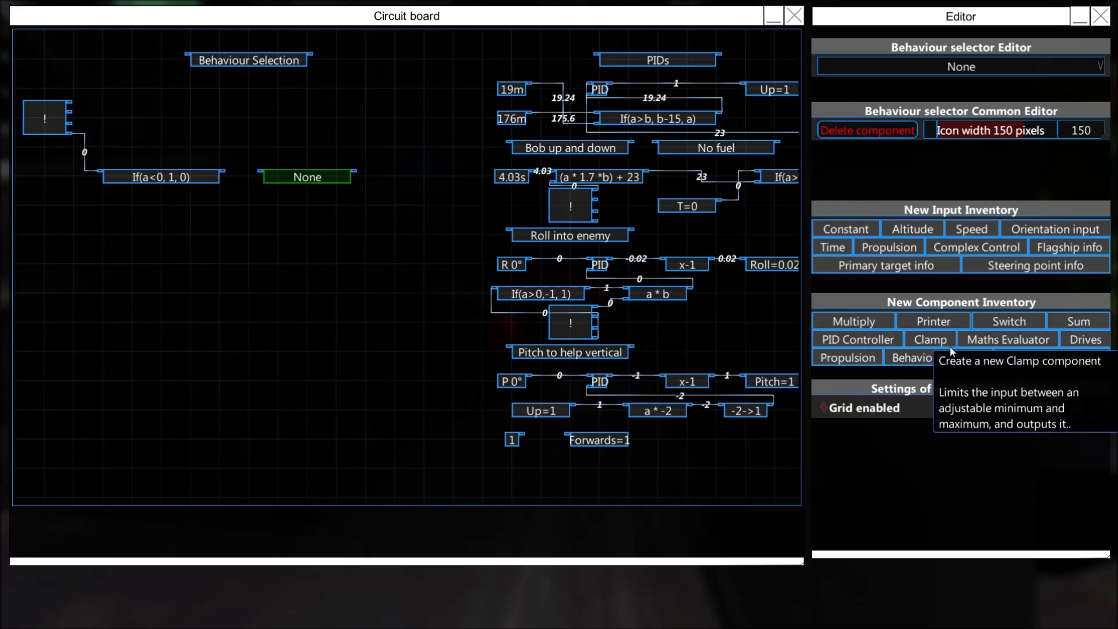
left_click(223, 171)
left_click(263, 177)
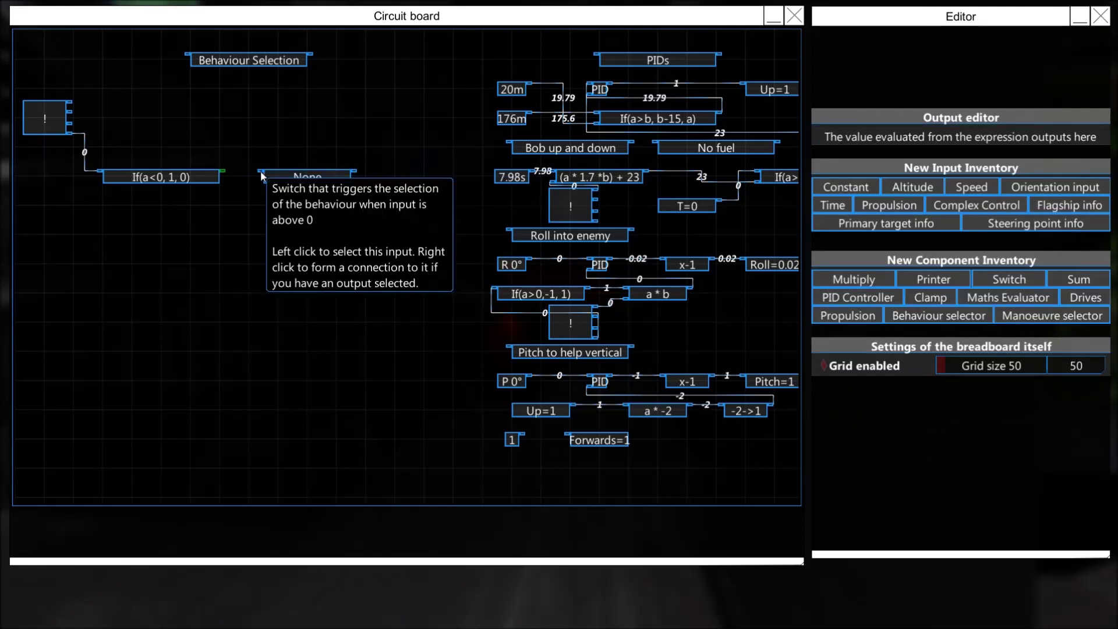
left_click(297, 177)
left_click(1019, 70)
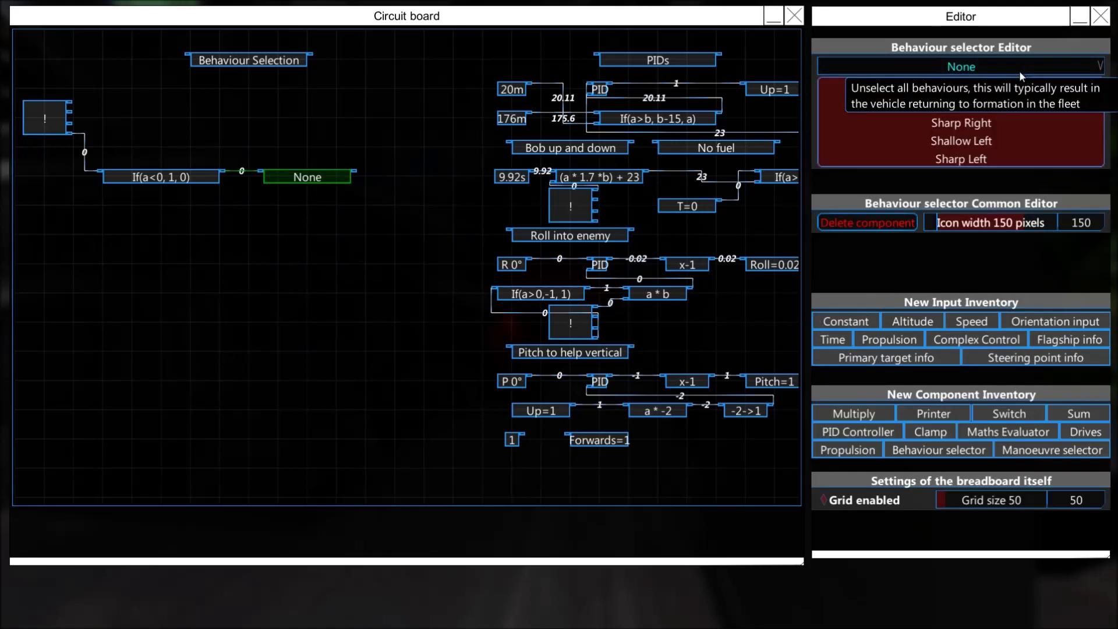
left_click(948, 141)
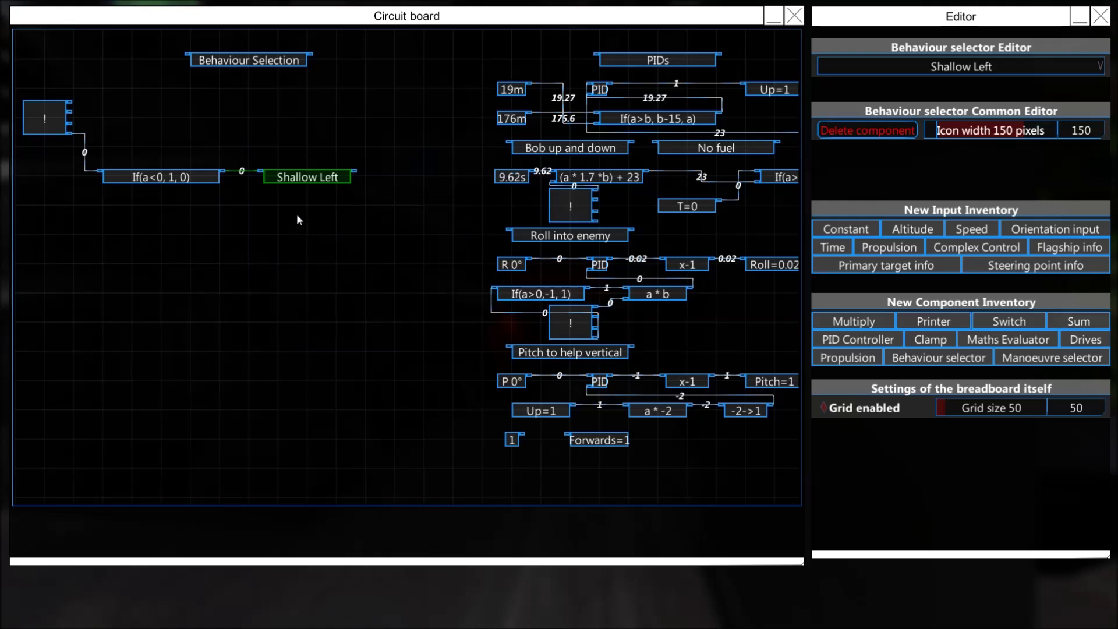
- Shift Shallow Left right, remove its input link, and place a new a * b Maths Evaluator
mouse_move(307, 183)
right_click(409, 173)
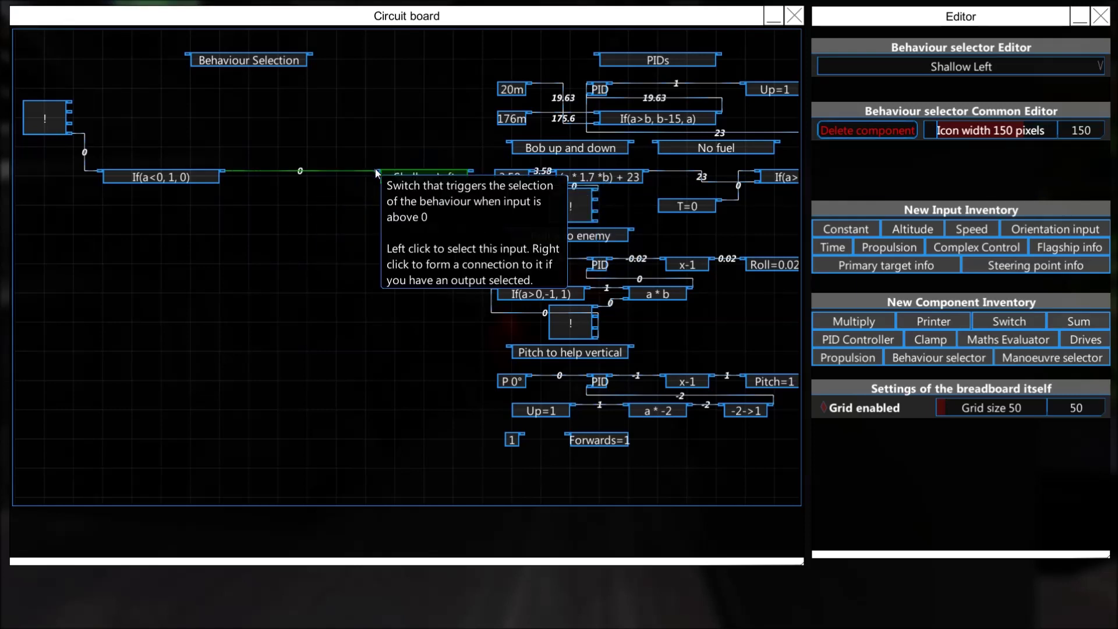
left_click(375, 169)
left_click(1061, 114)
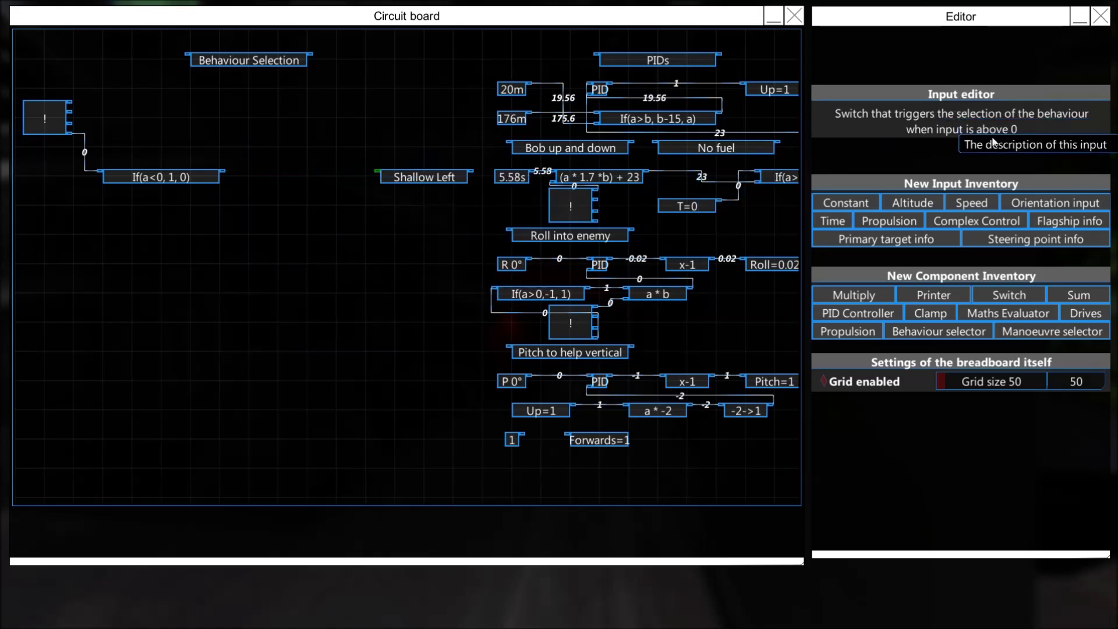
left_click(1009, 314)
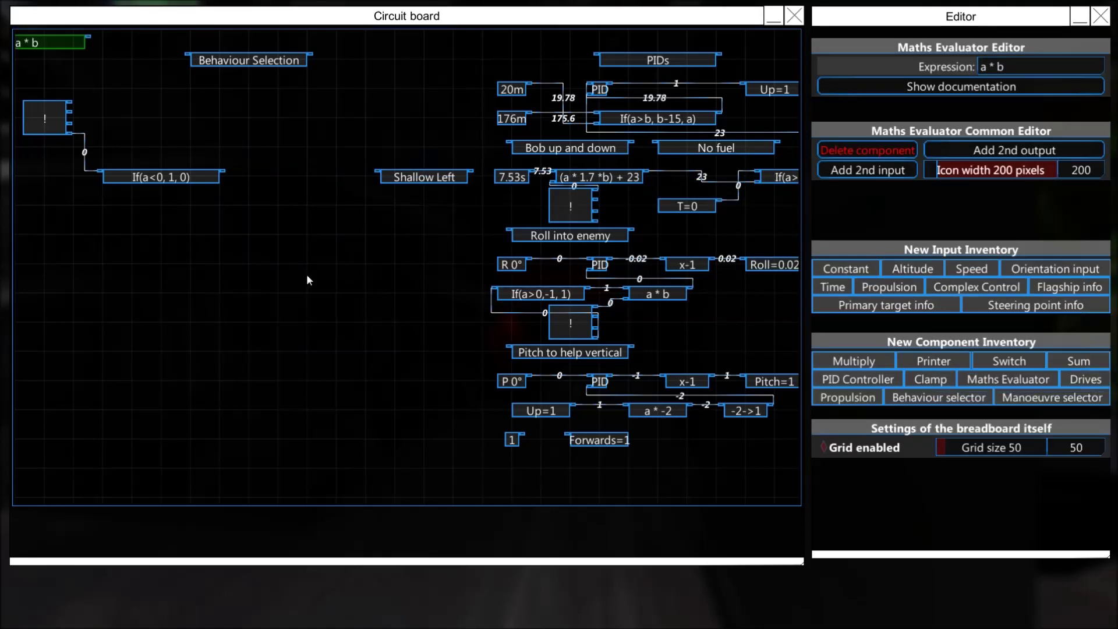
left_click(279, 239)
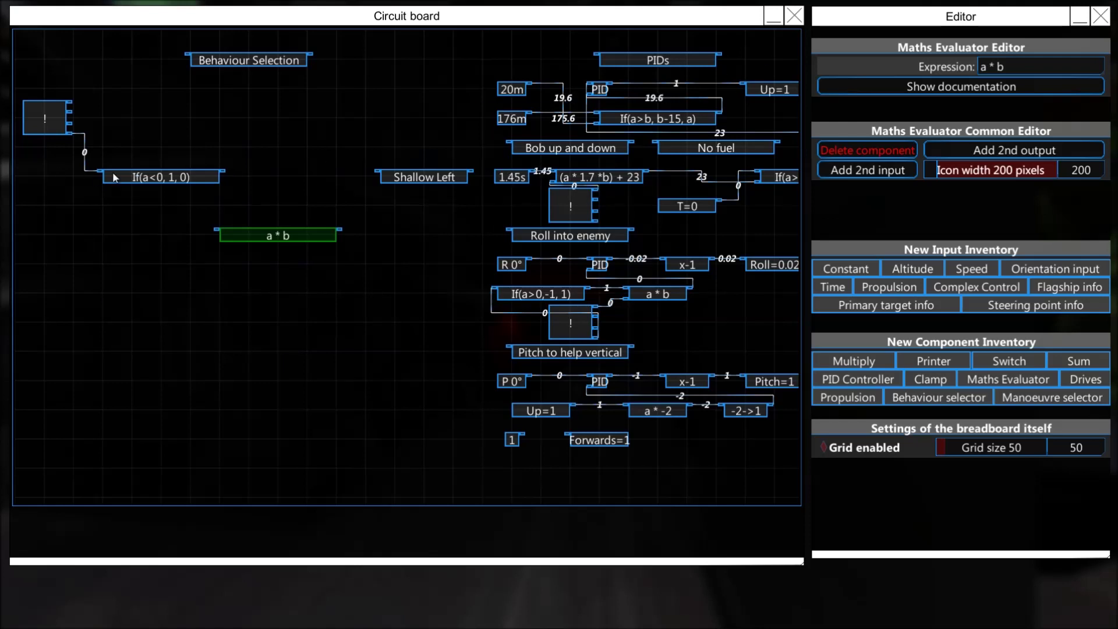
left_click(164, 182)
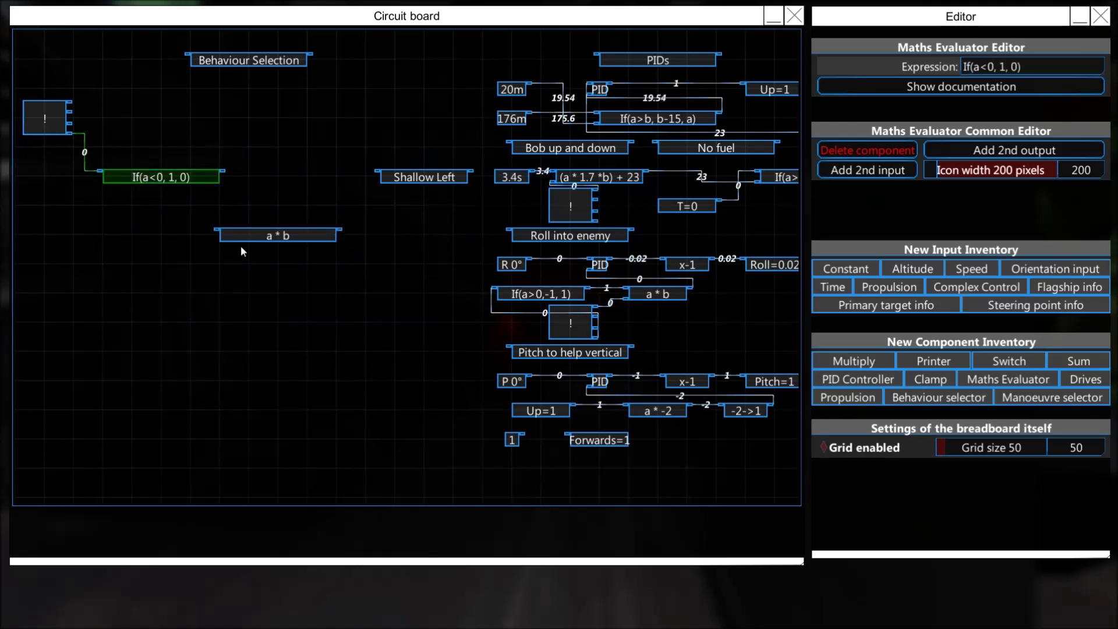
left_click(254, 236)
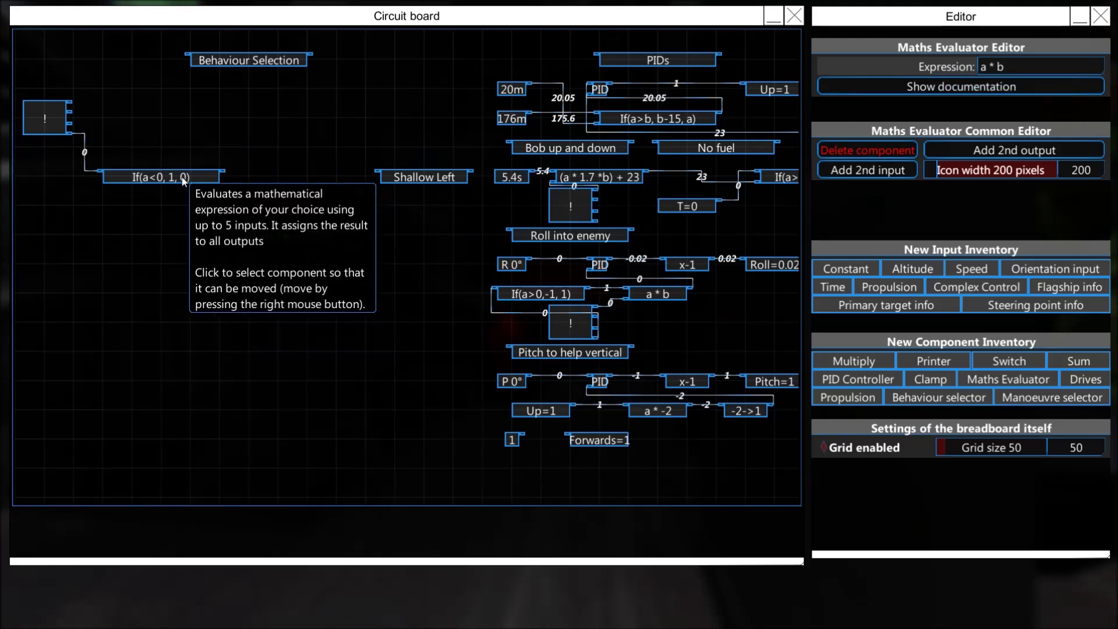
left_click(157, 177)
left_click(994, 69)
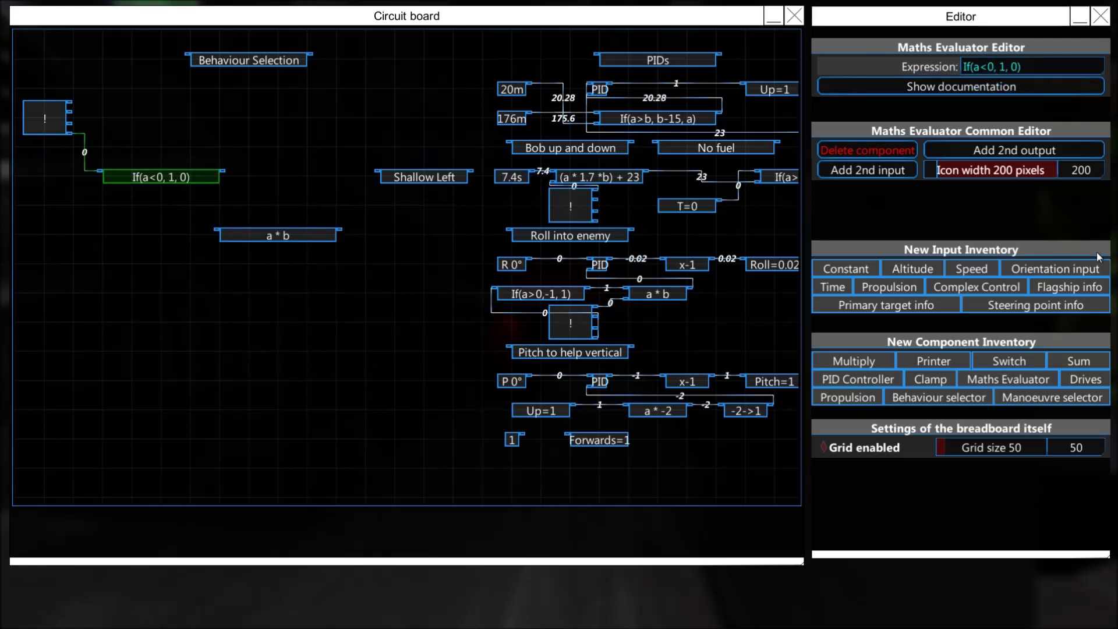
type("&")
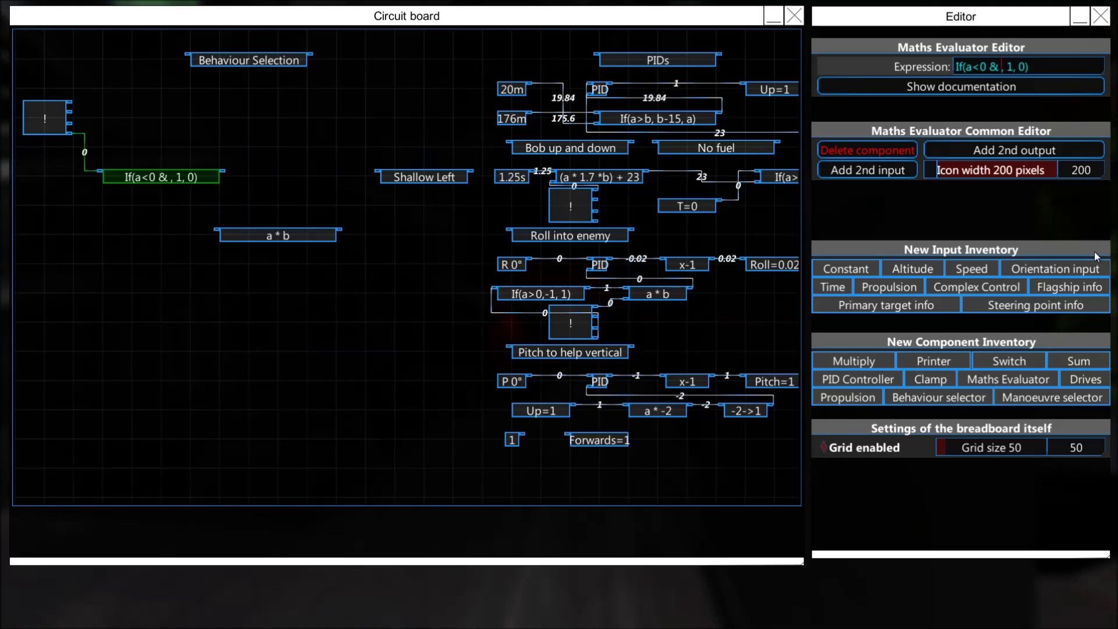
key("BackSpace")
key("BackSpace")
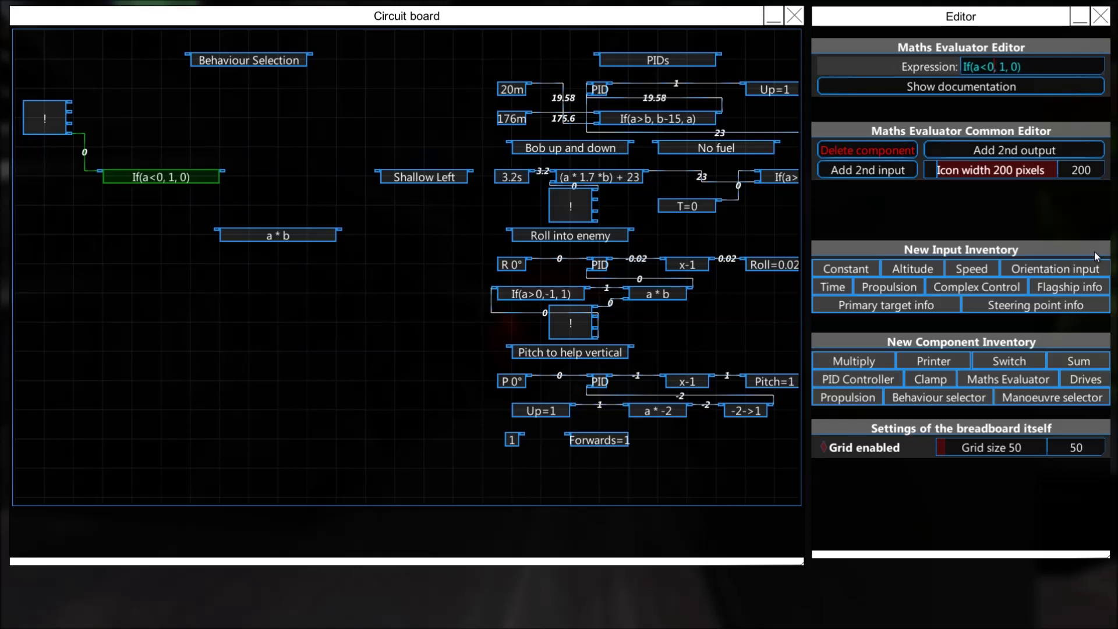
- Replace the a * b expression with If(b<1400, 1, 0)
left_click(330, 236)
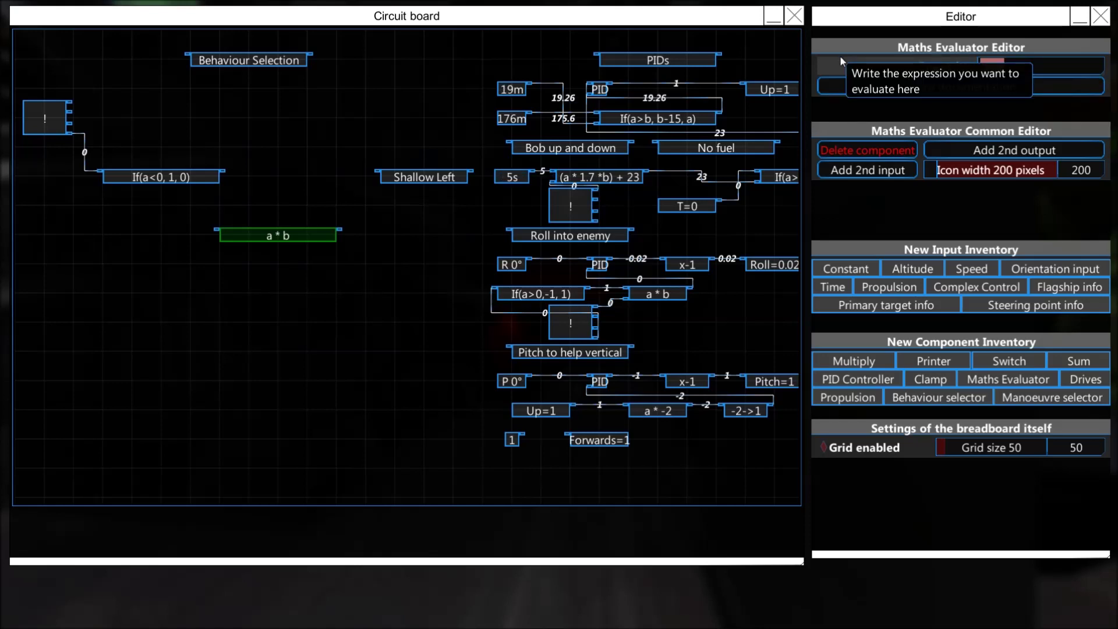
key("BackSpace")
type("If(")
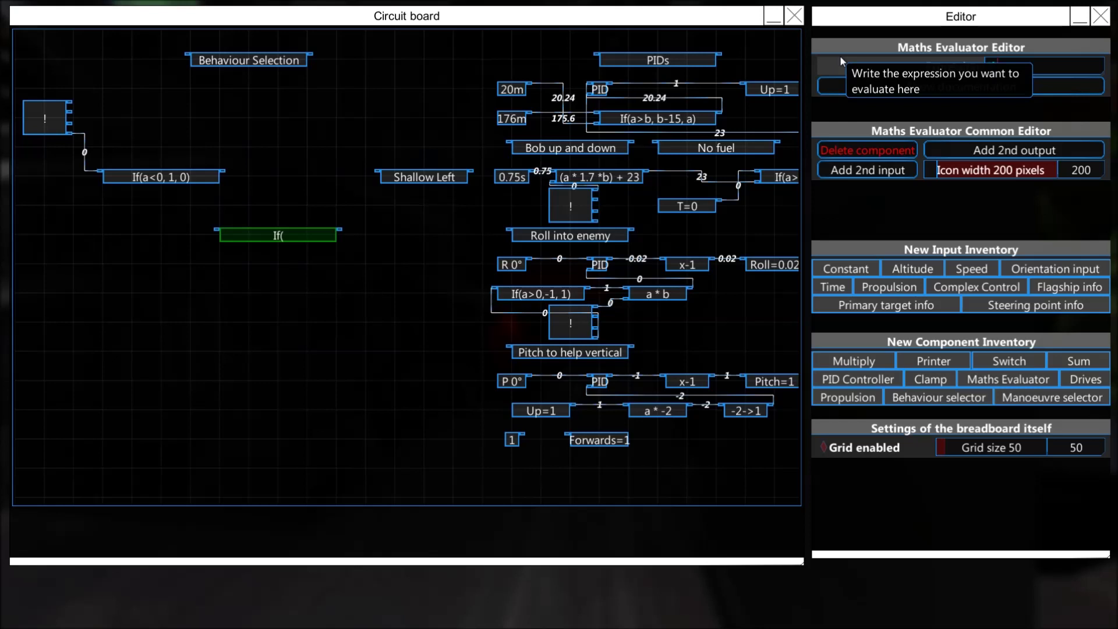
type("b")
type(">")
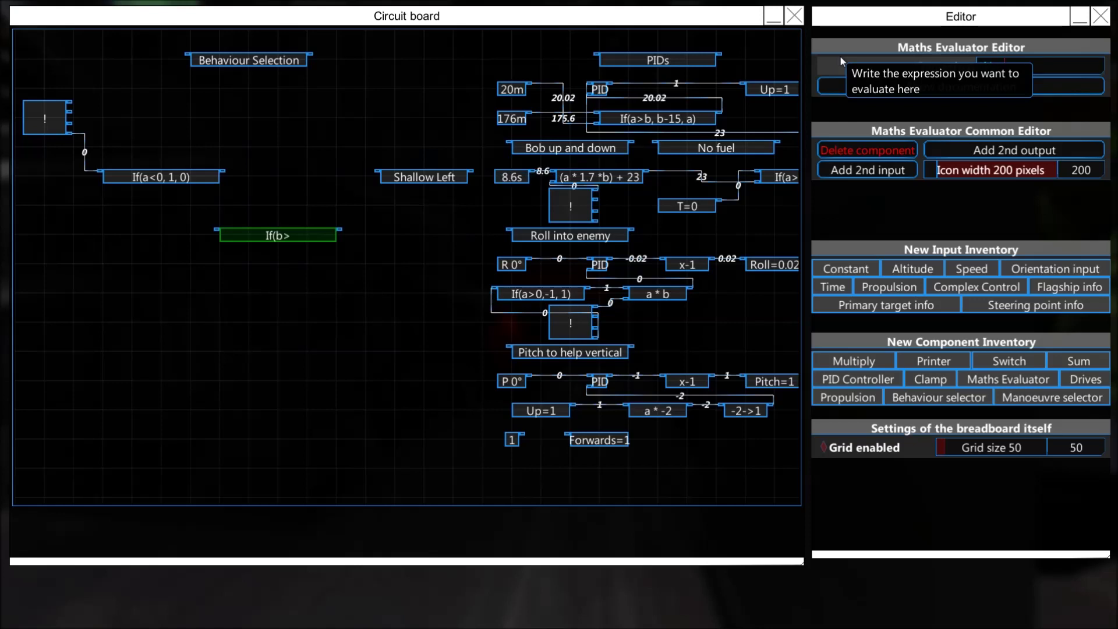
key("BackSpace")
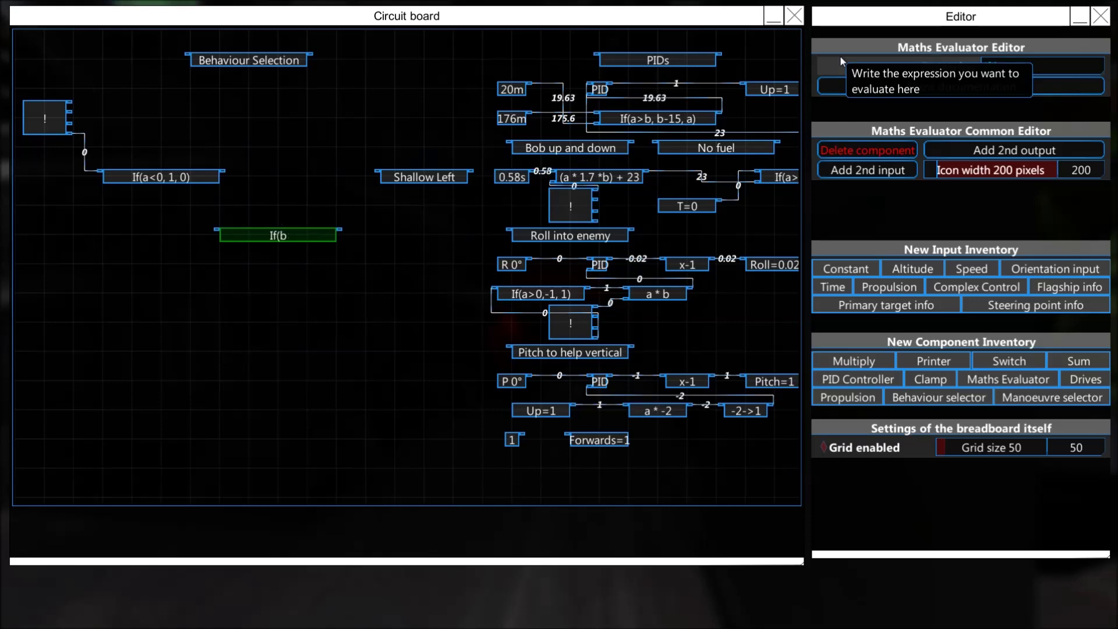
type("<")
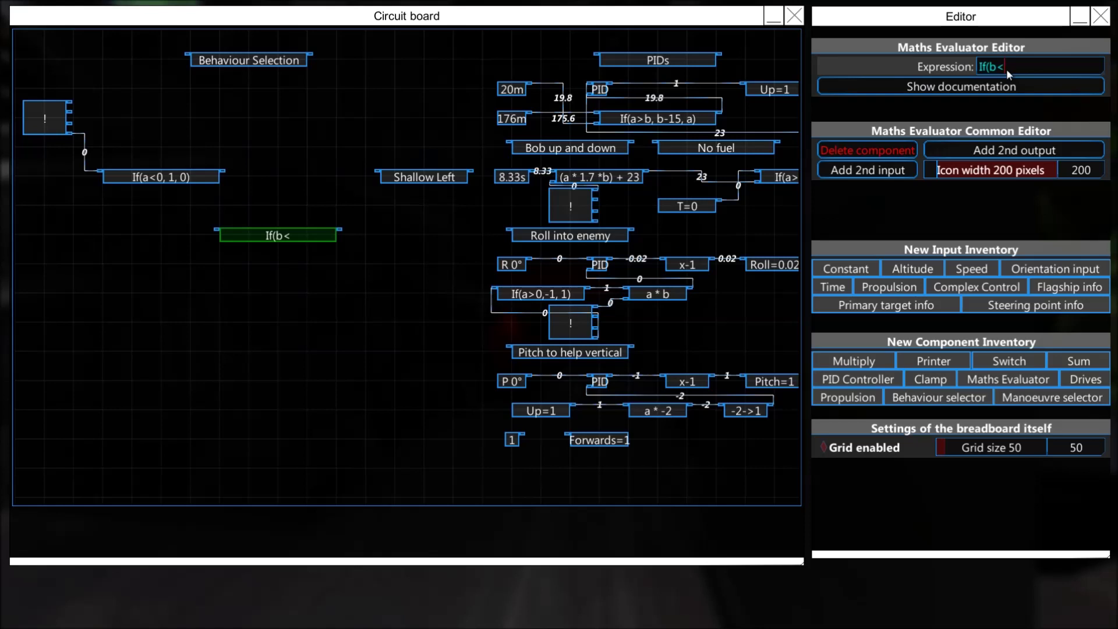
type("1400")
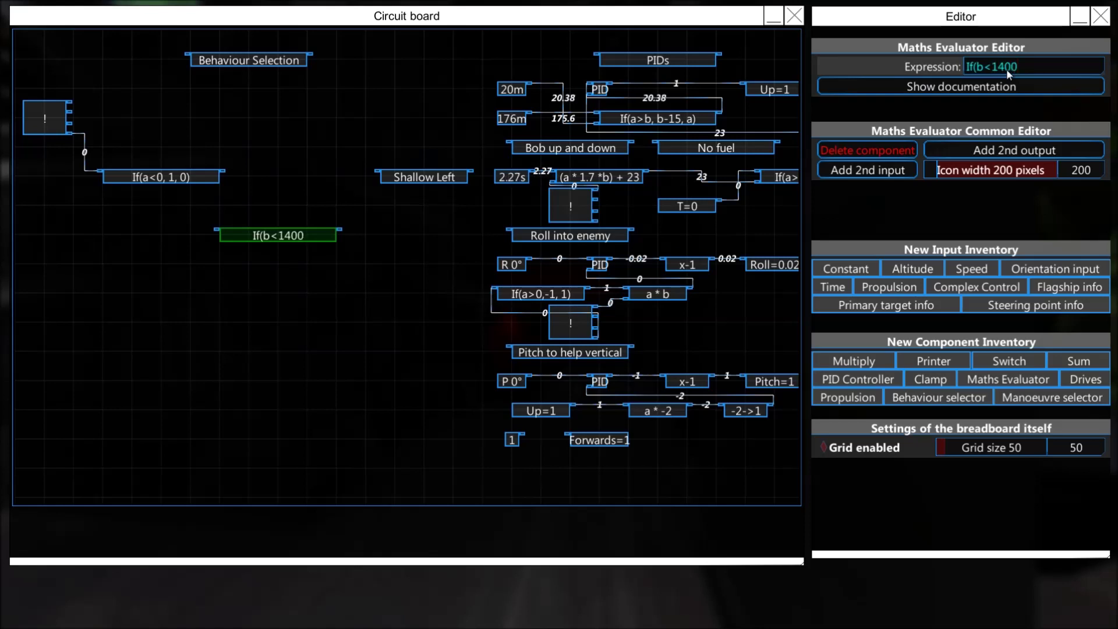
type(",")
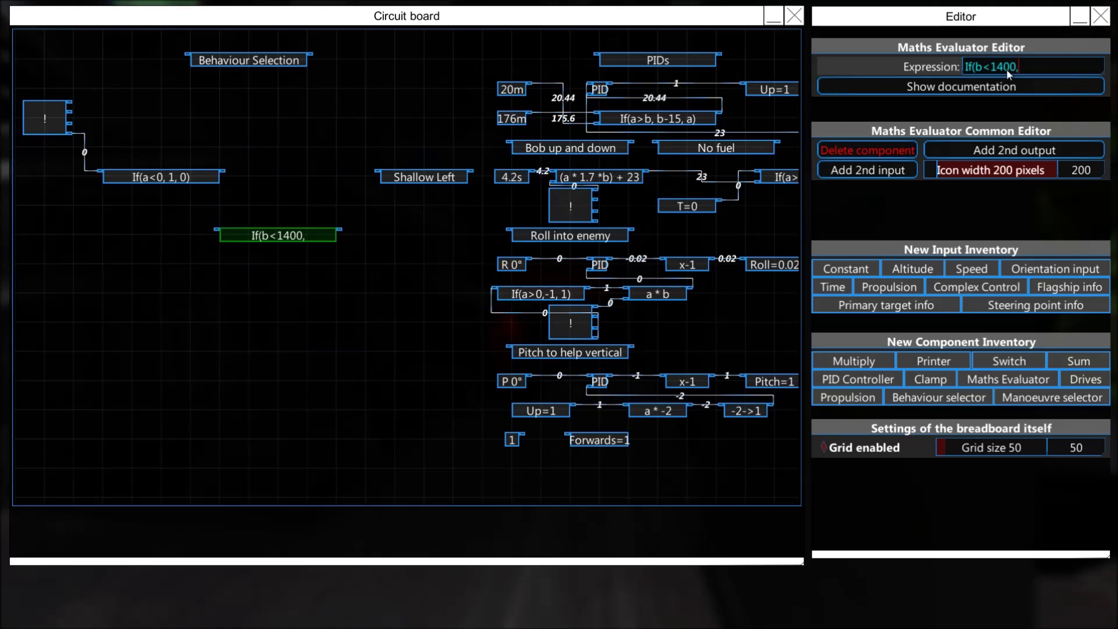
type(" 1")
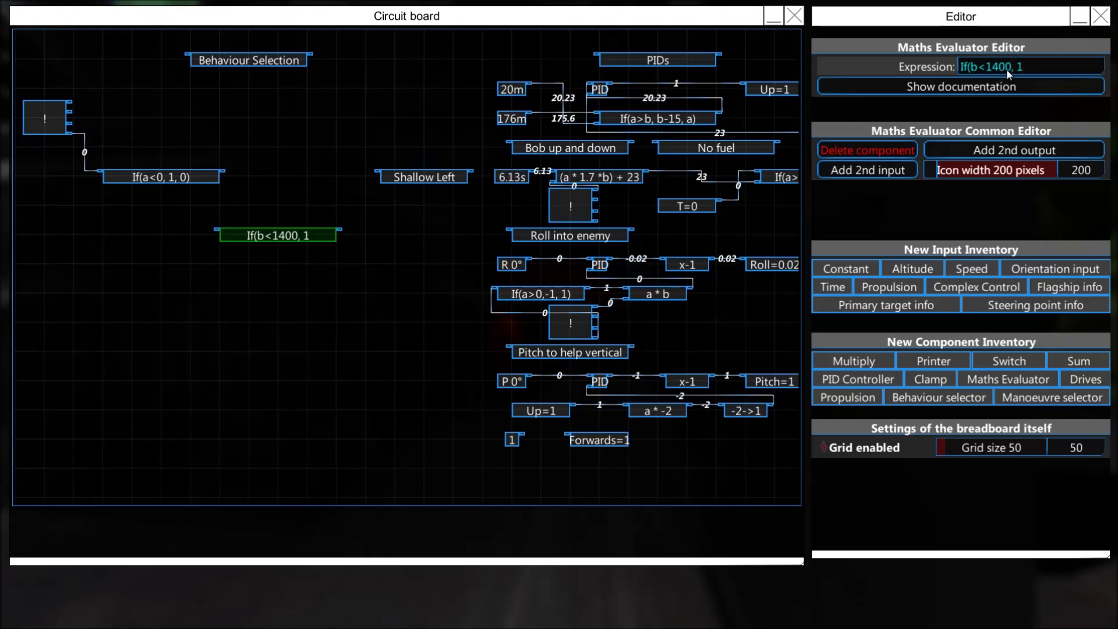
type(", 0")
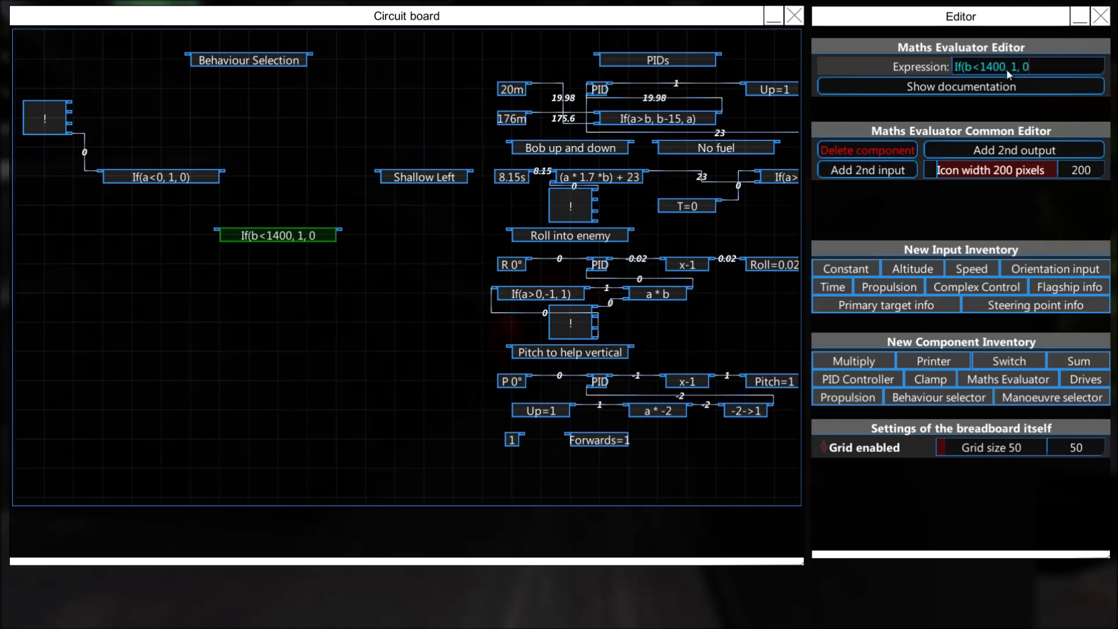
type(")")
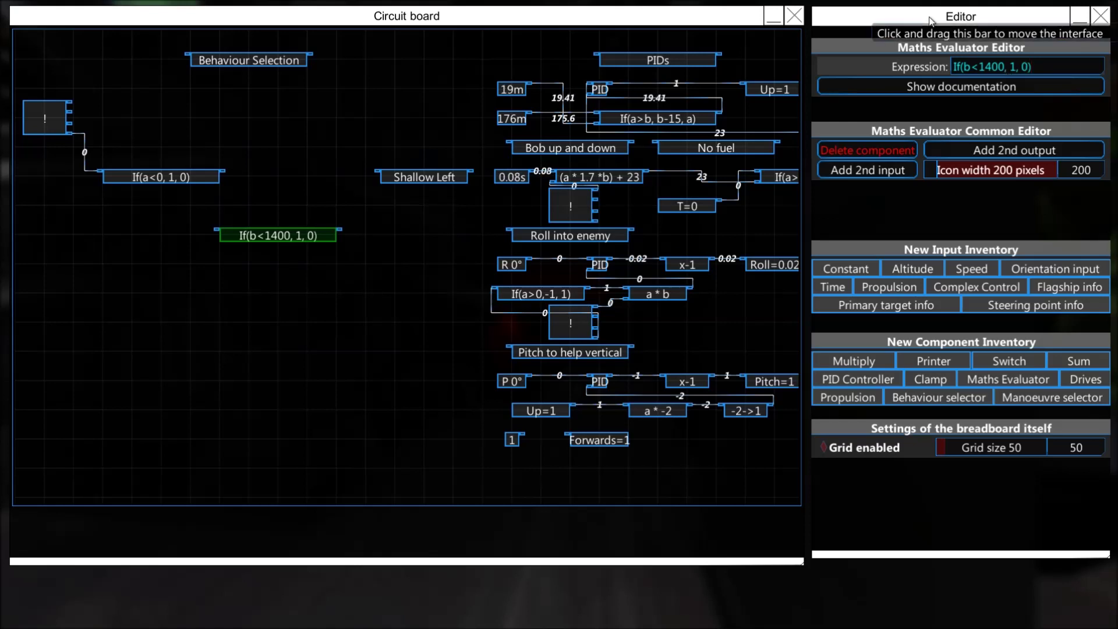
- Change the true value to a, making If(b<1400, a, 0), and add a second input b
double_click(1013, 67)
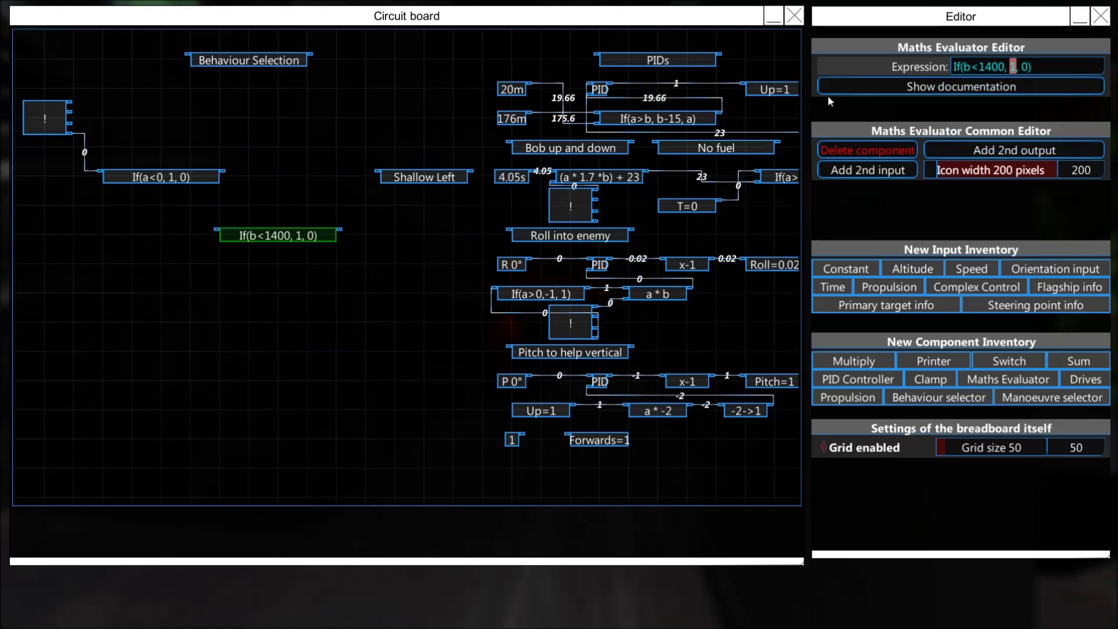
type("a")
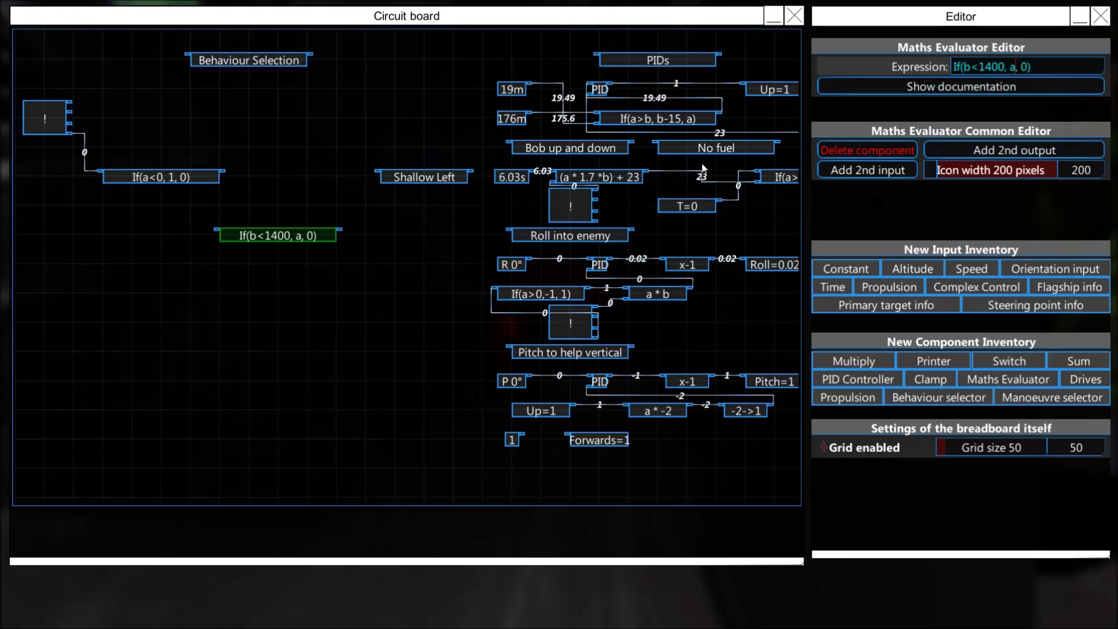
left_click(872, 172)
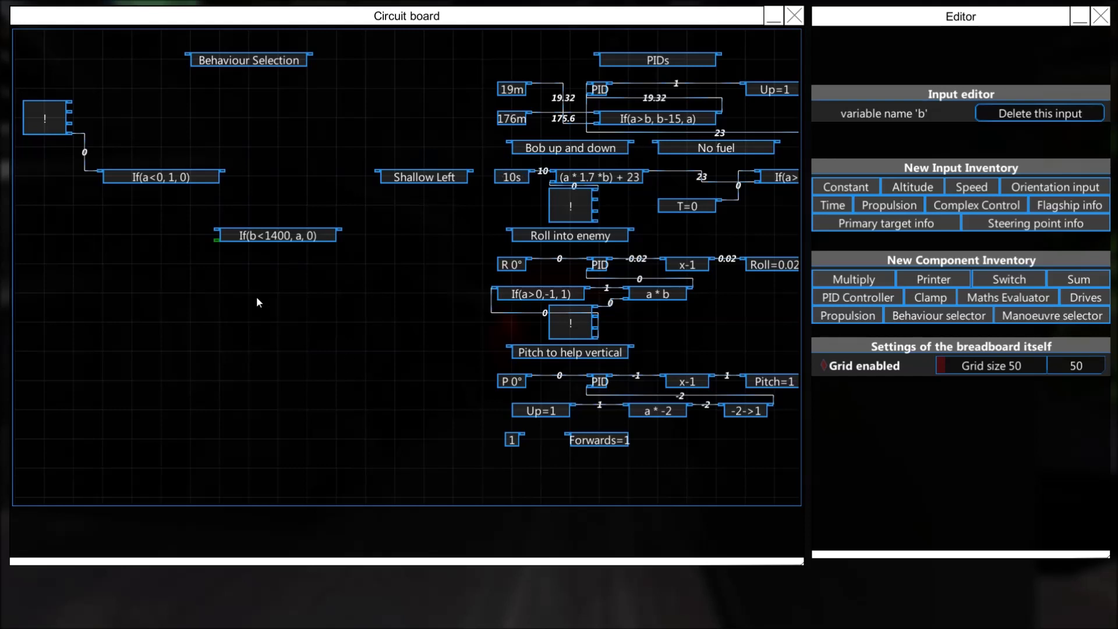
left_click(278, 236)
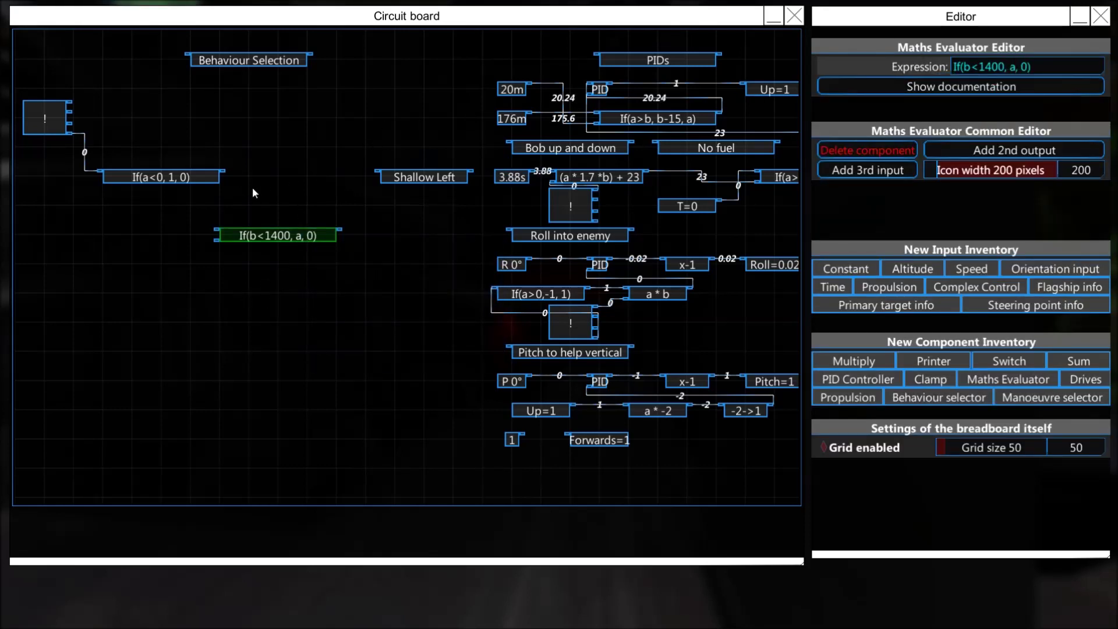
- Move the evaluator beside If(a<0, 1, 0), feeding target distance into b and that result into a
right_click(299, 189)
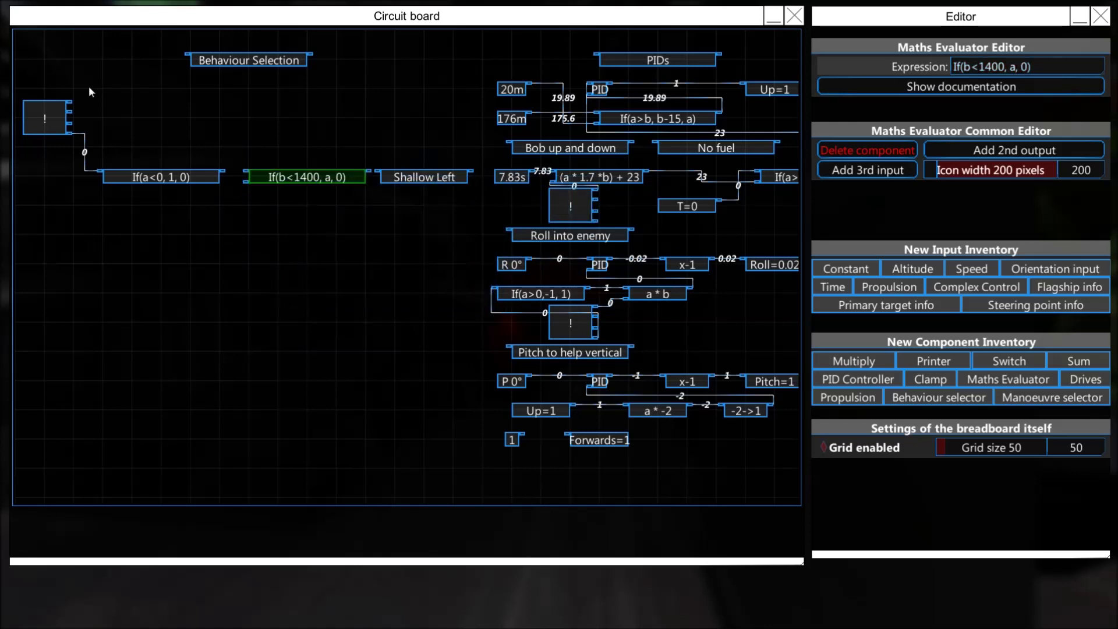
left_click(69, 111)
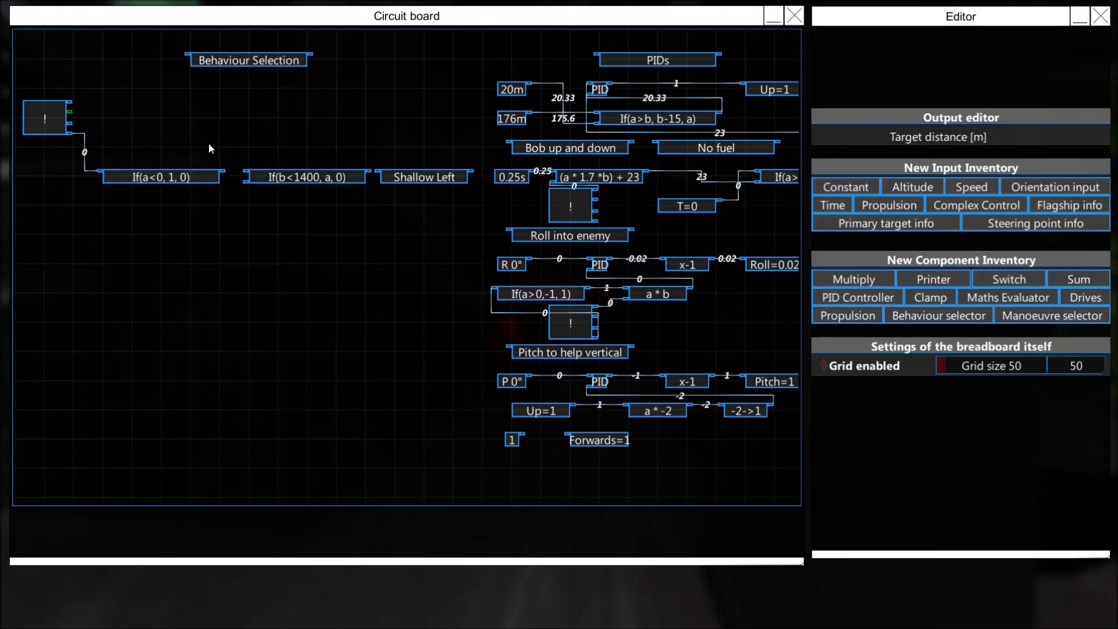
right_click(243, 182)
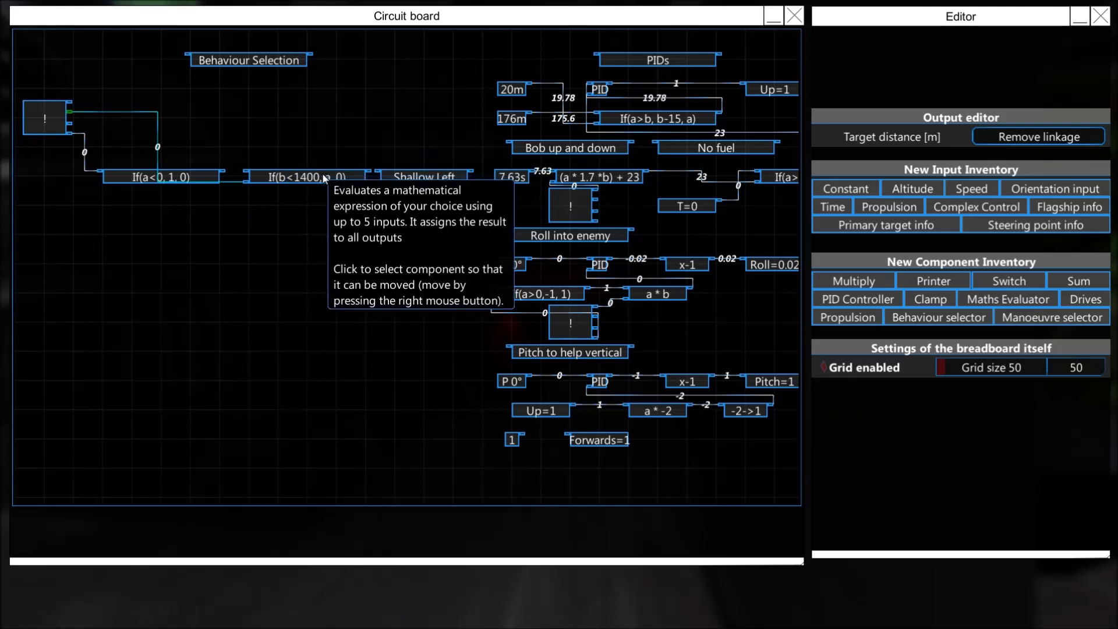
left_click(222, 171)
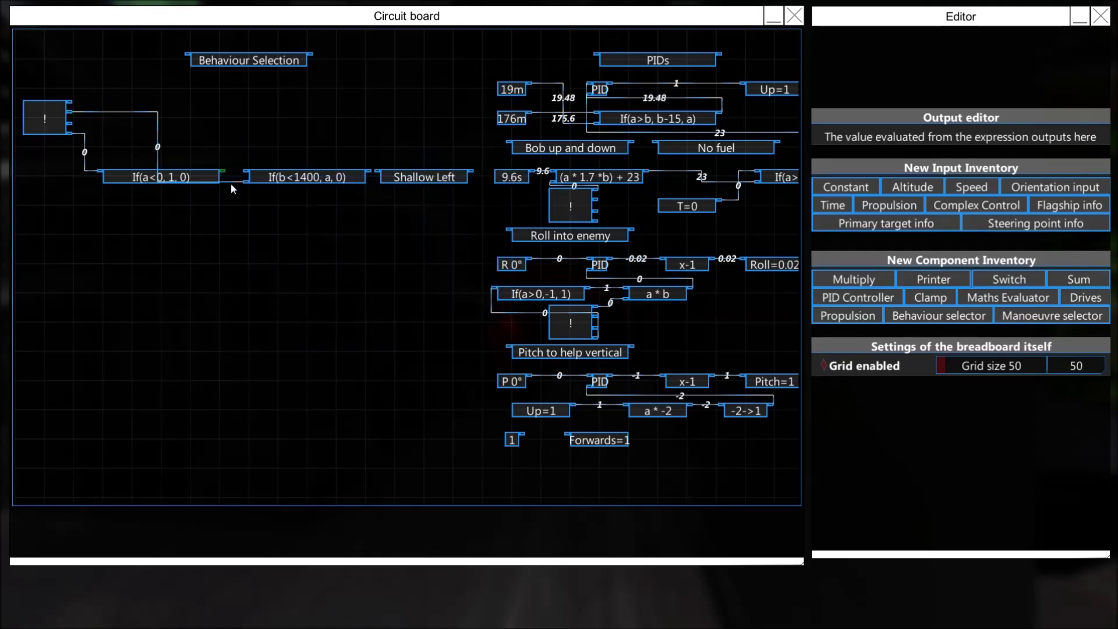
right_click(245, 174)
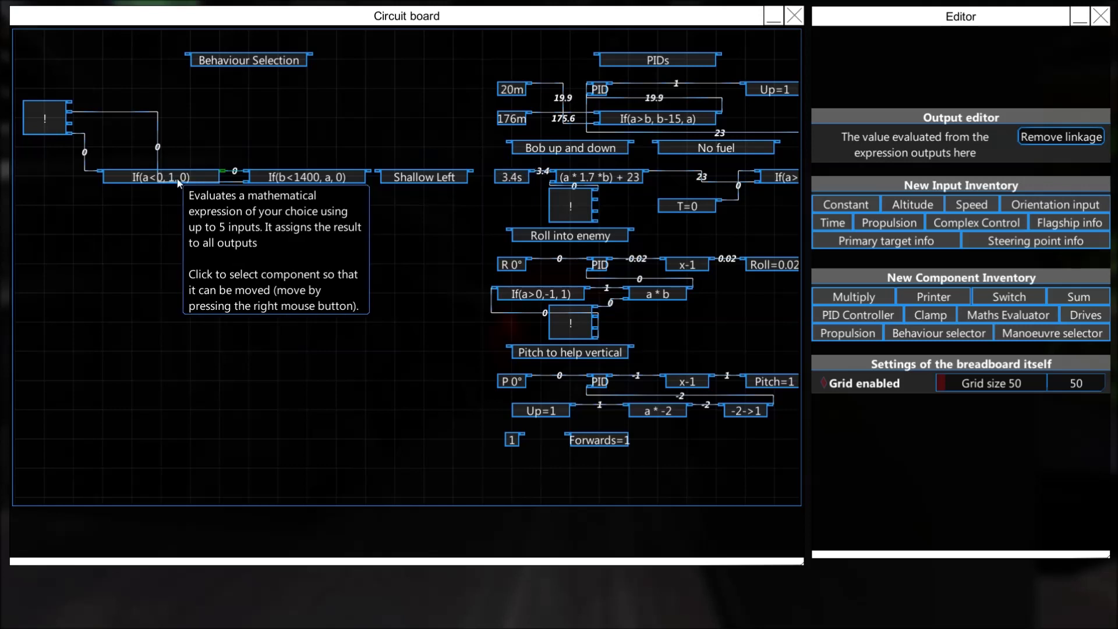
- Change the expression to If(b<1400, 1, 0) and connect its output to Shallow Left
left_click(279, 177)
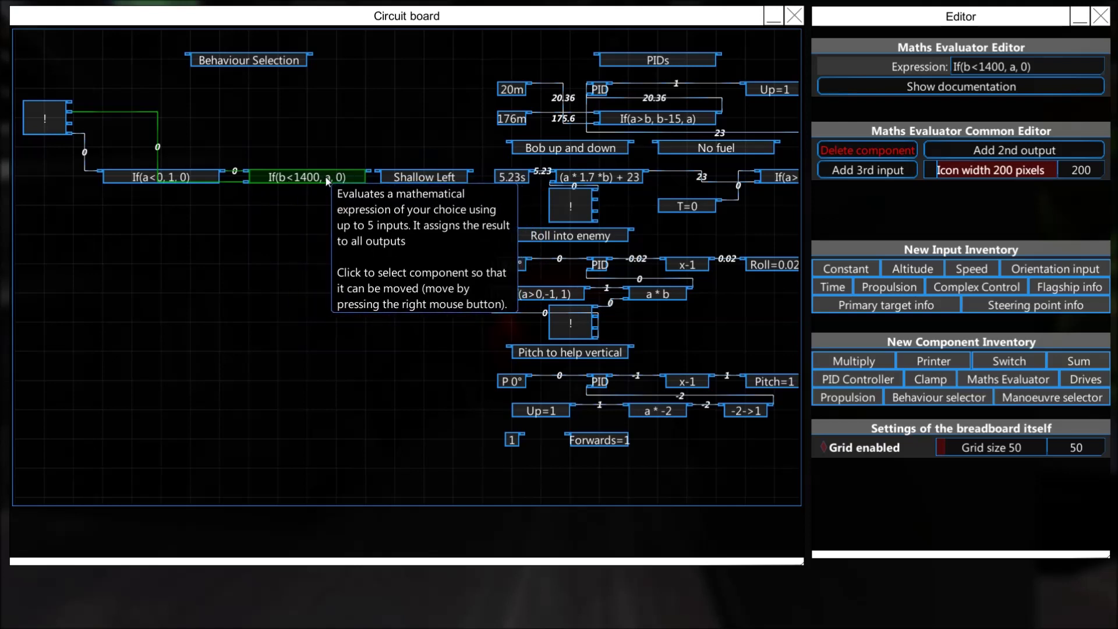
left_click(1019, 67)
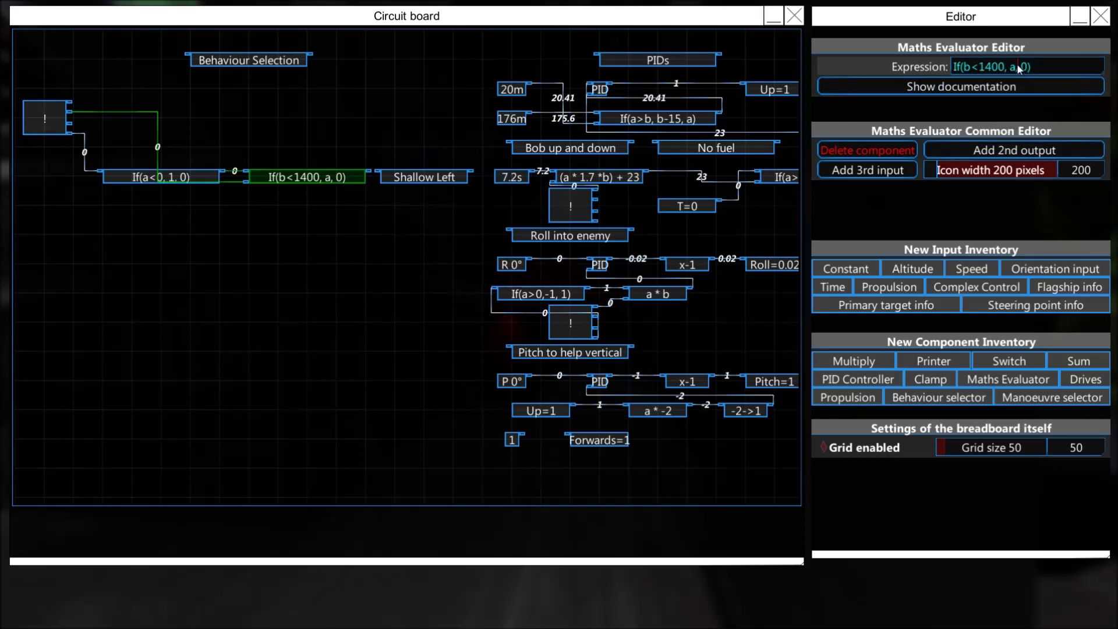
key("BackSpace")
type("1")
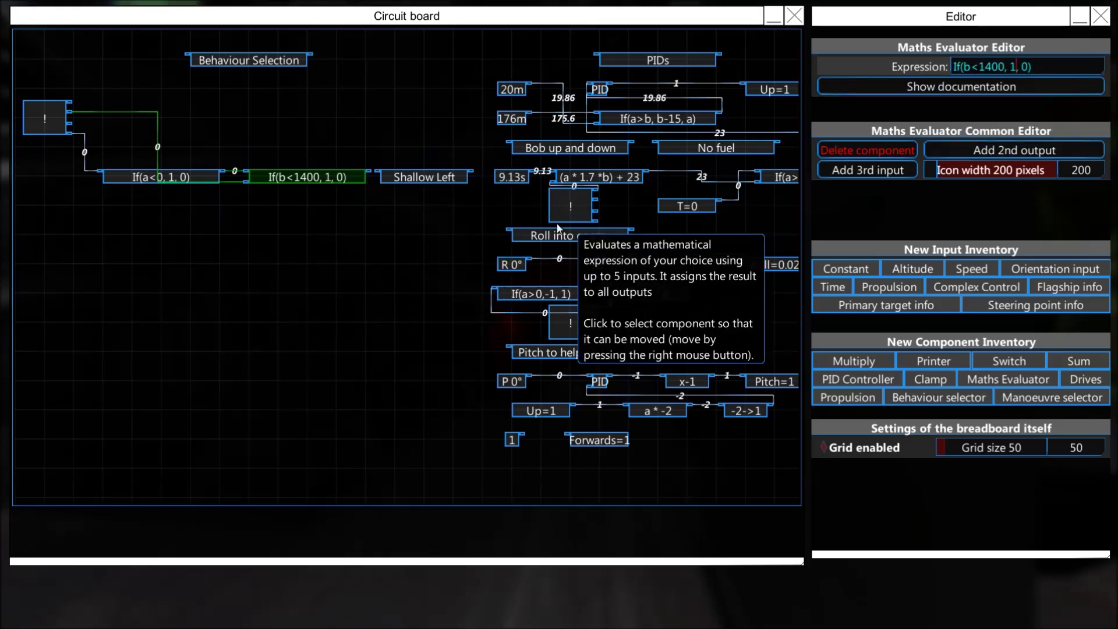
left_click(368, 170)
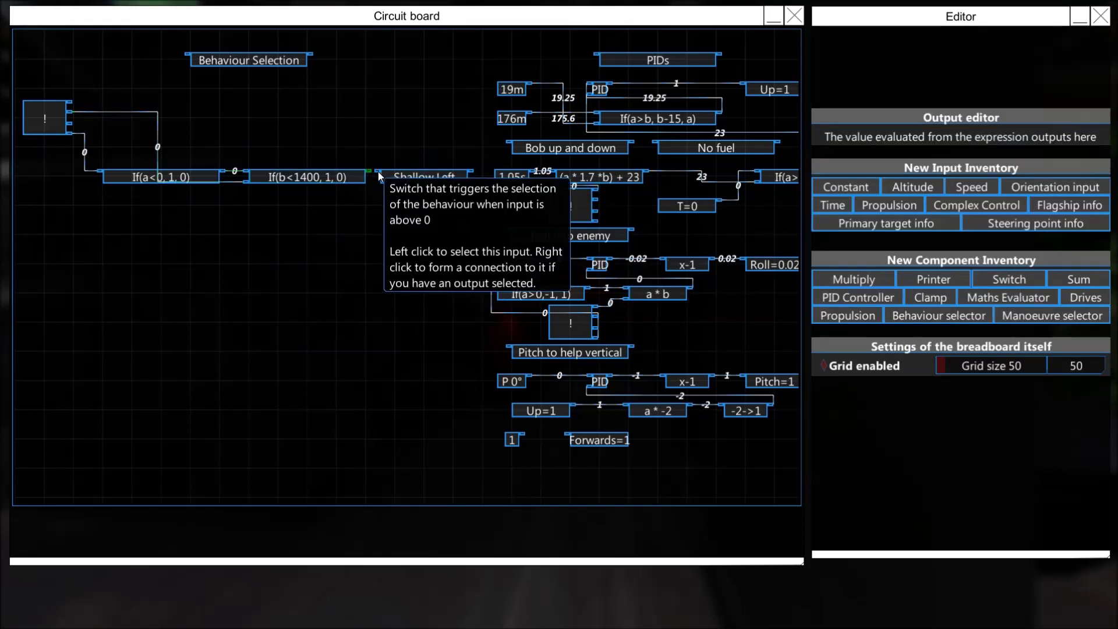
right_click(378, 171)
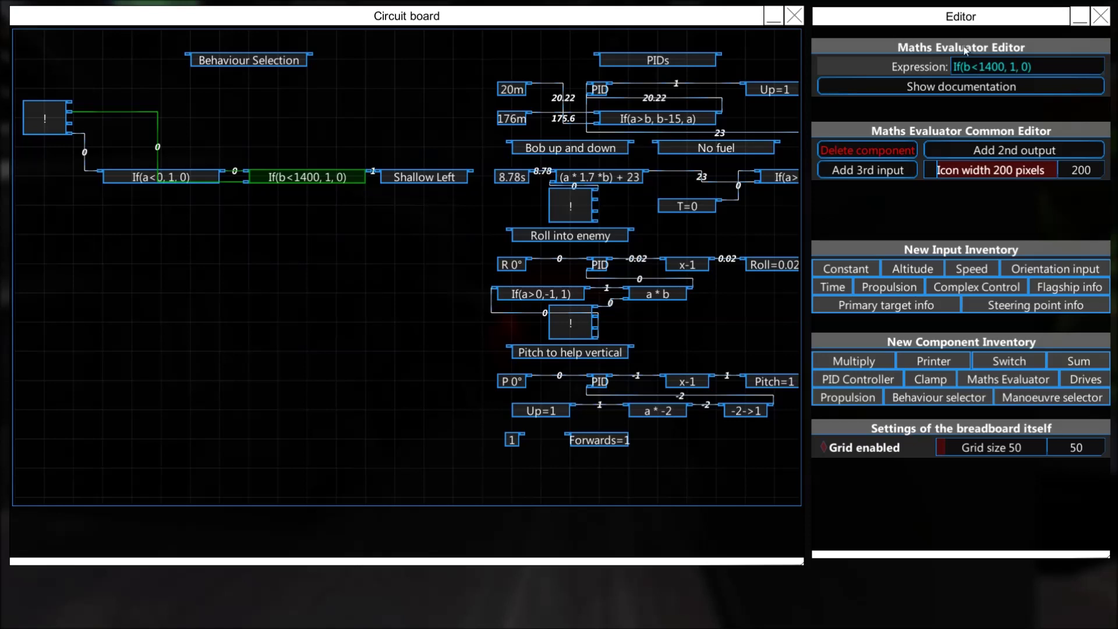
- Change the range check back to If(b<1400, a, 0) and inspect the Shallow Left input link
left_click(1014, 68)
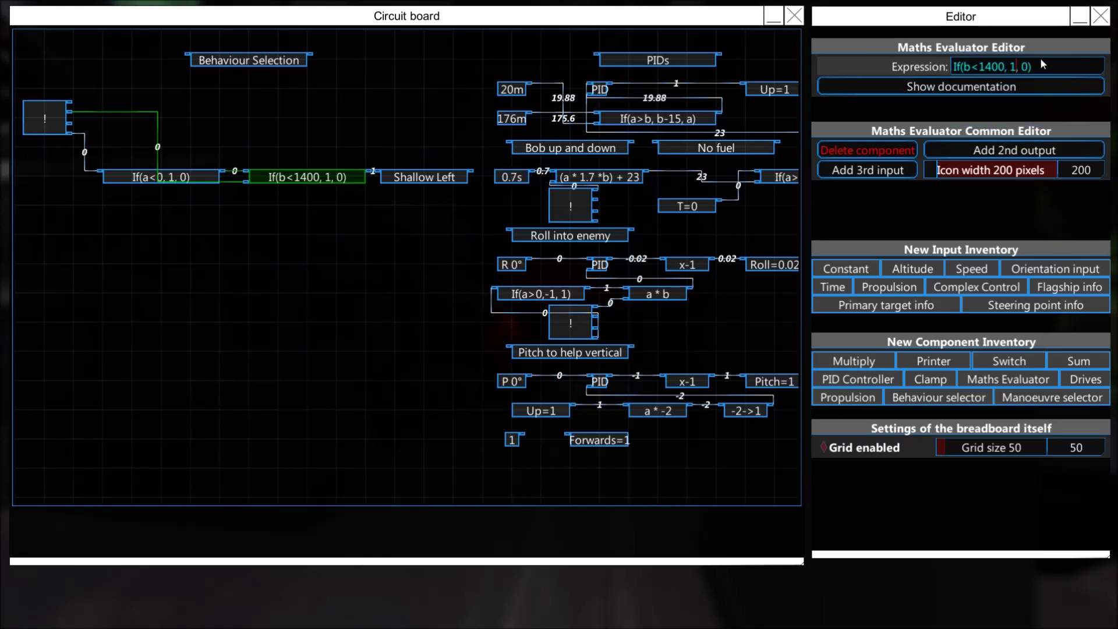
key("BackSpace")
type("a")
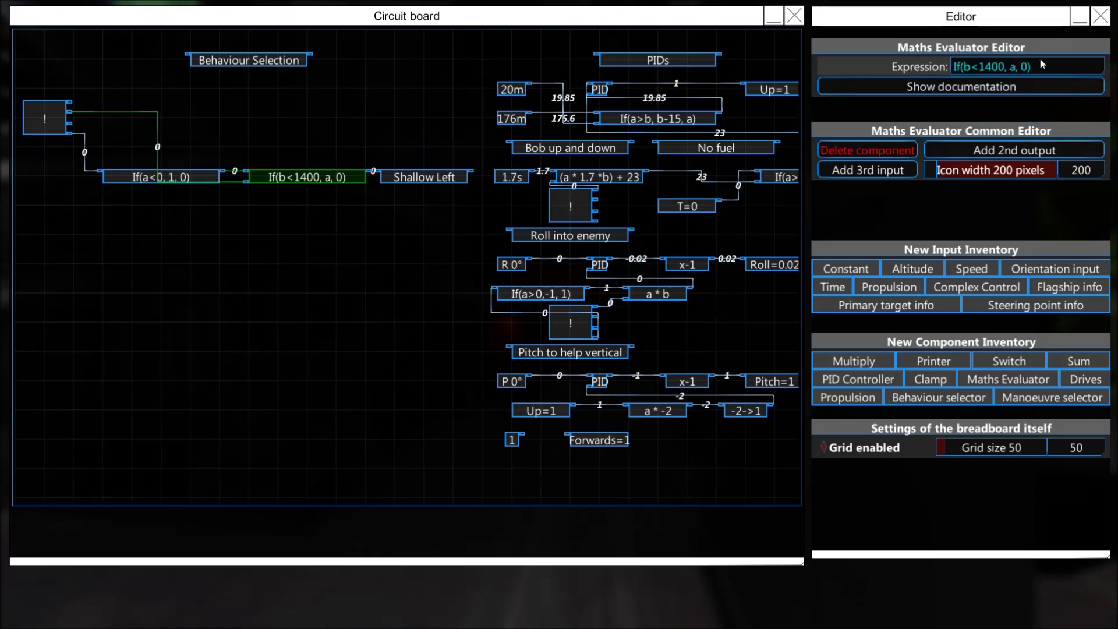
left_click(384, 329)
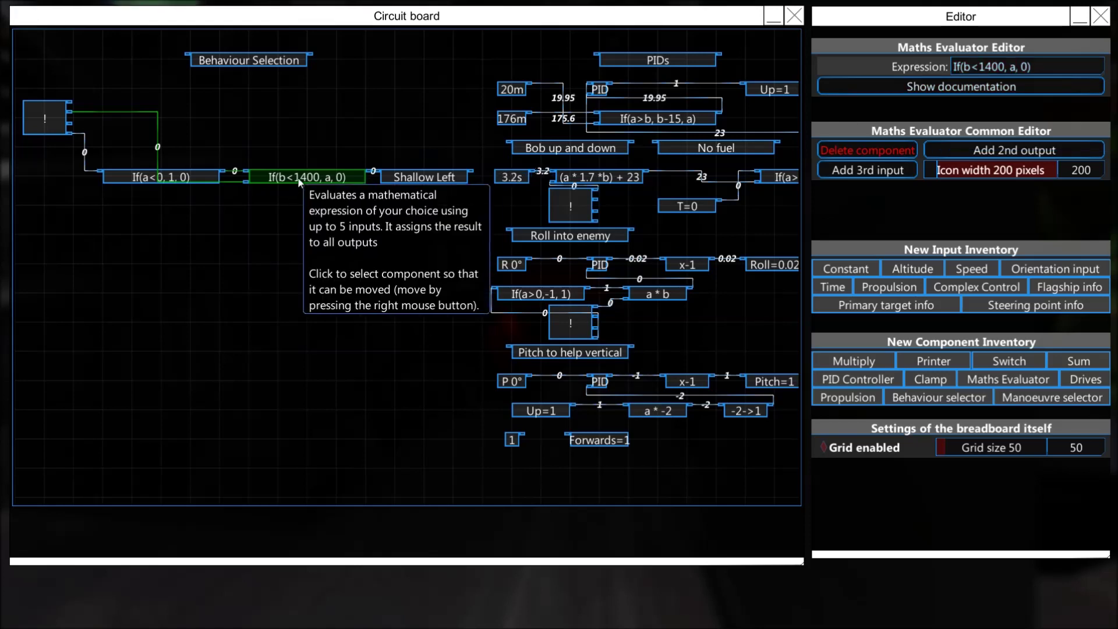
left_click(189, 182)
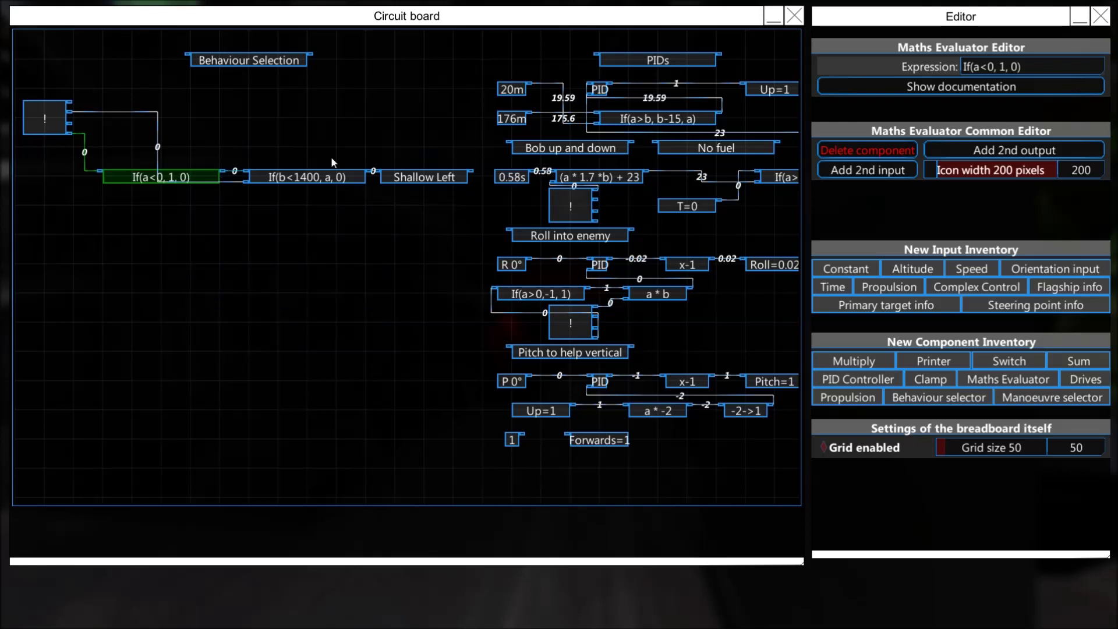
left_click(378, 170)
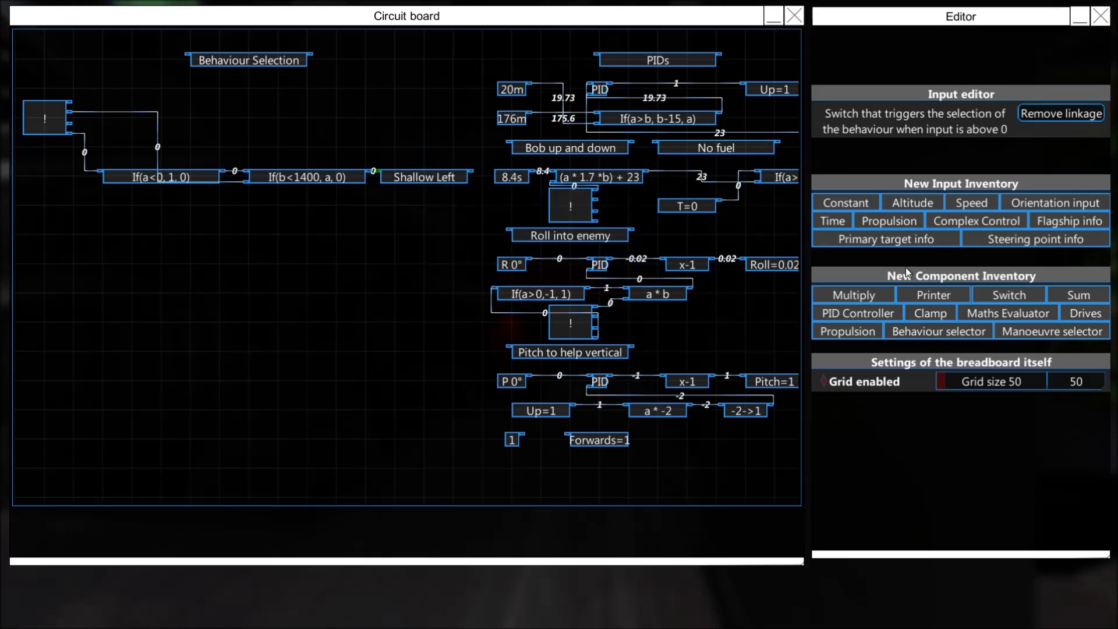
- Place a new Maths Evaluator above the bearing check with expression If(a<0, 1, 0)
left_click(1025, 314)
left_click(190, 143)
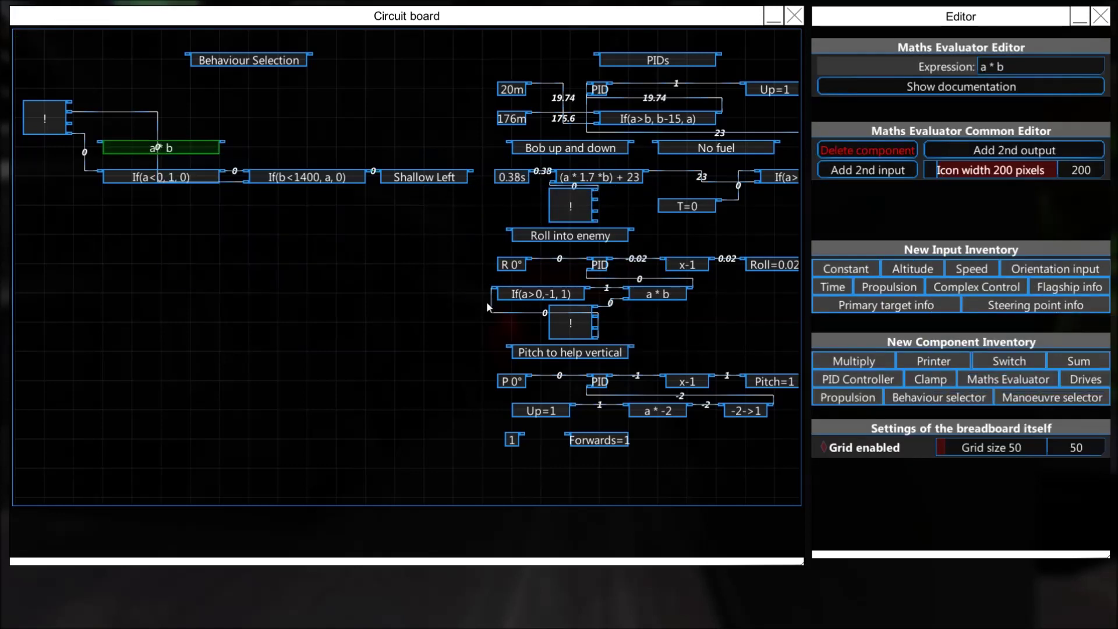
left_click(1037, 72)
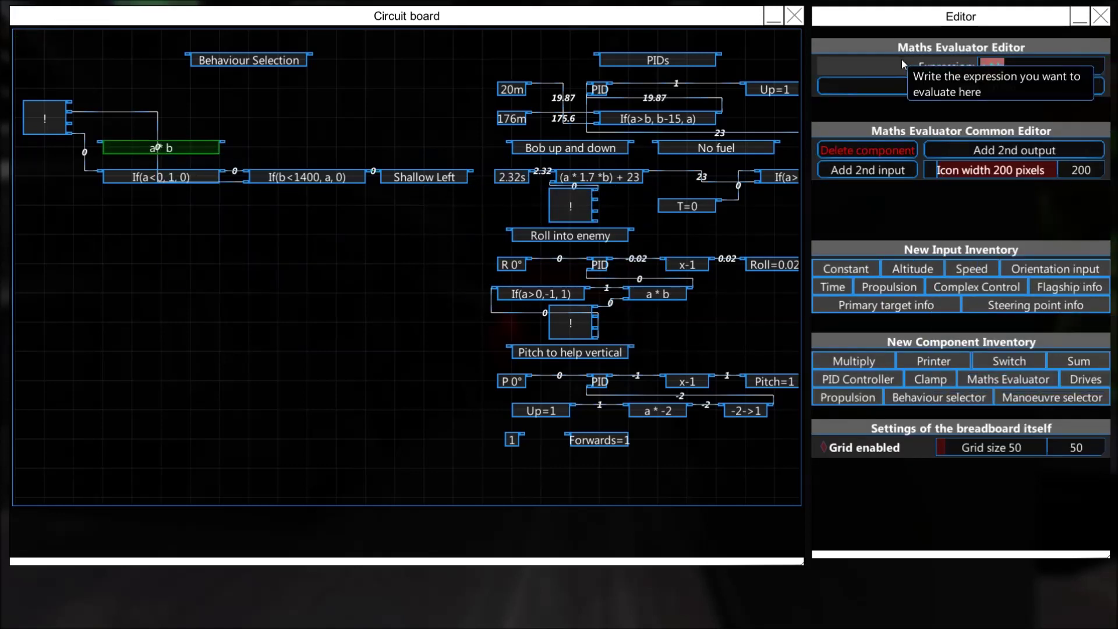
key("BackSpace")
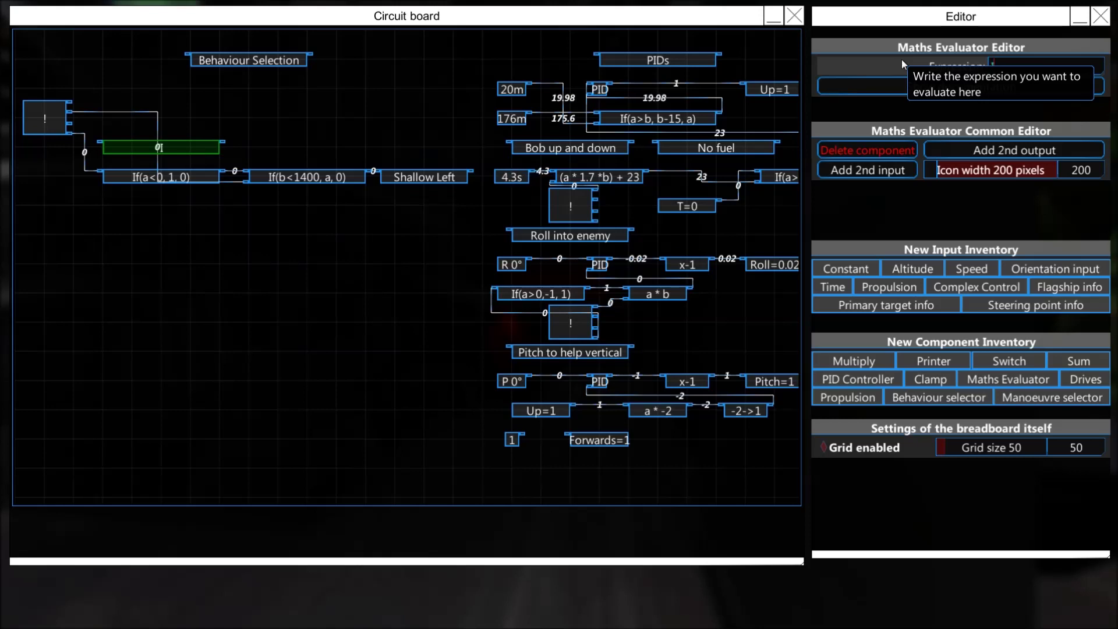
type("If(a")
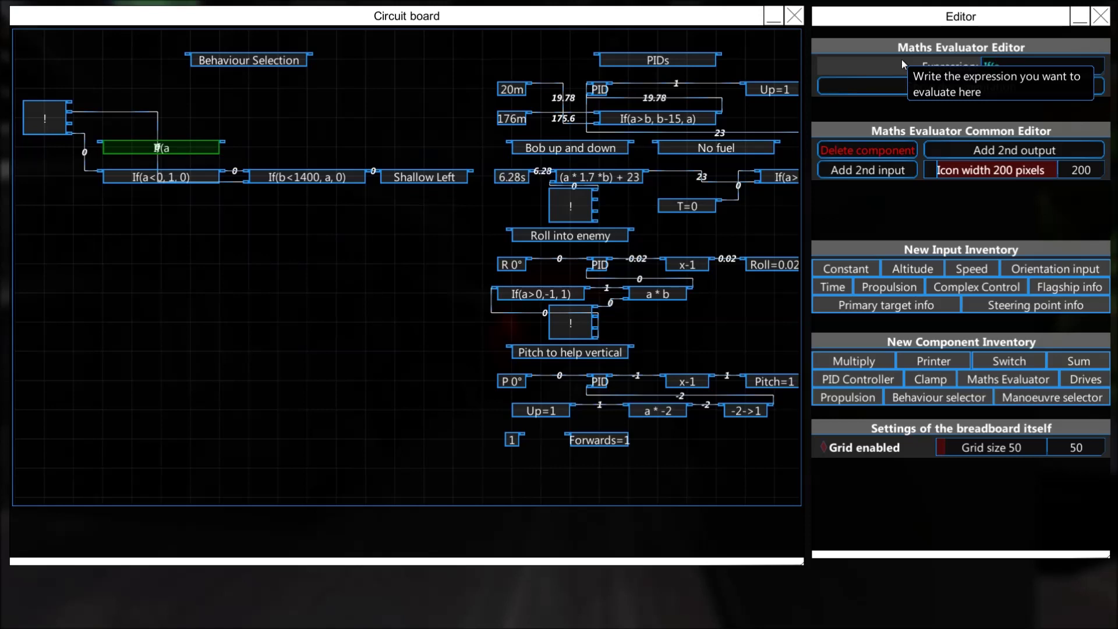
type("<0.")
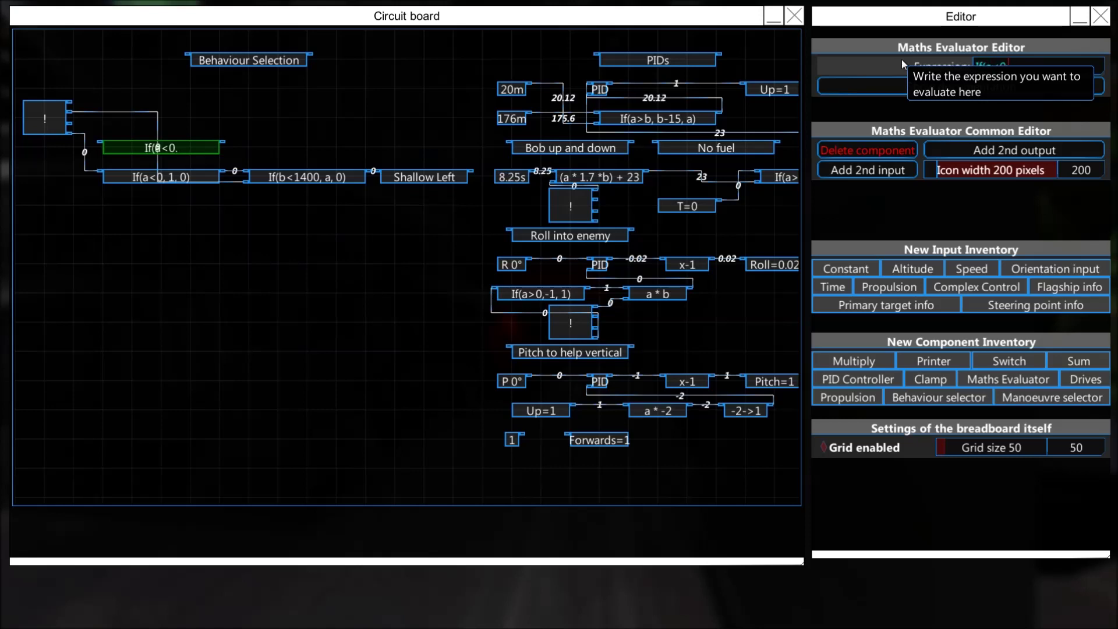
key("BackSpace")
type(", 1, 0")
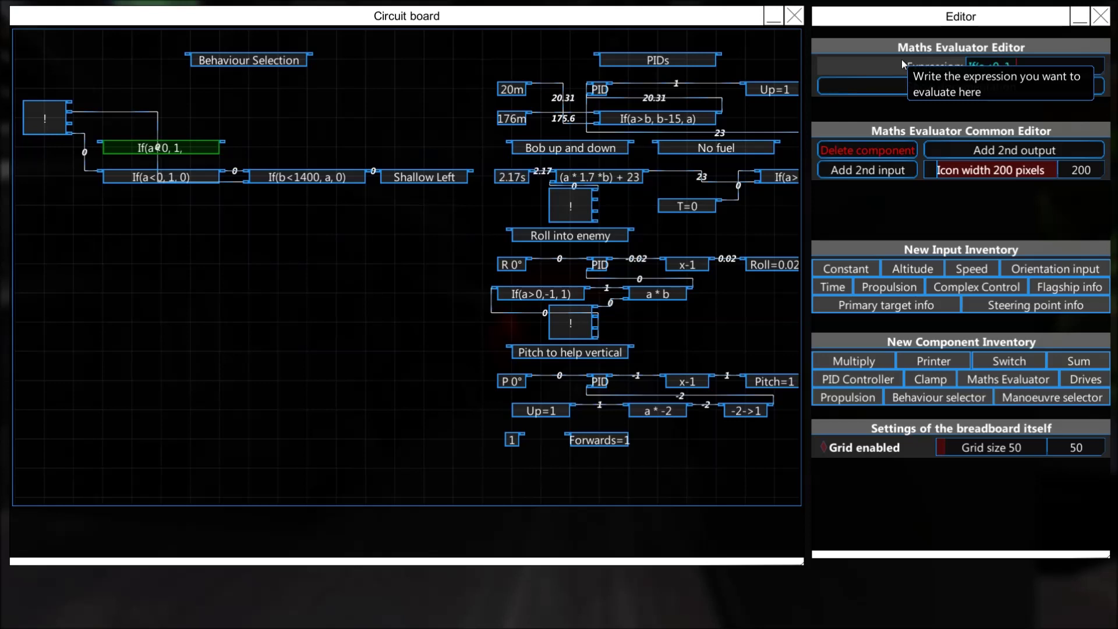
type(")")
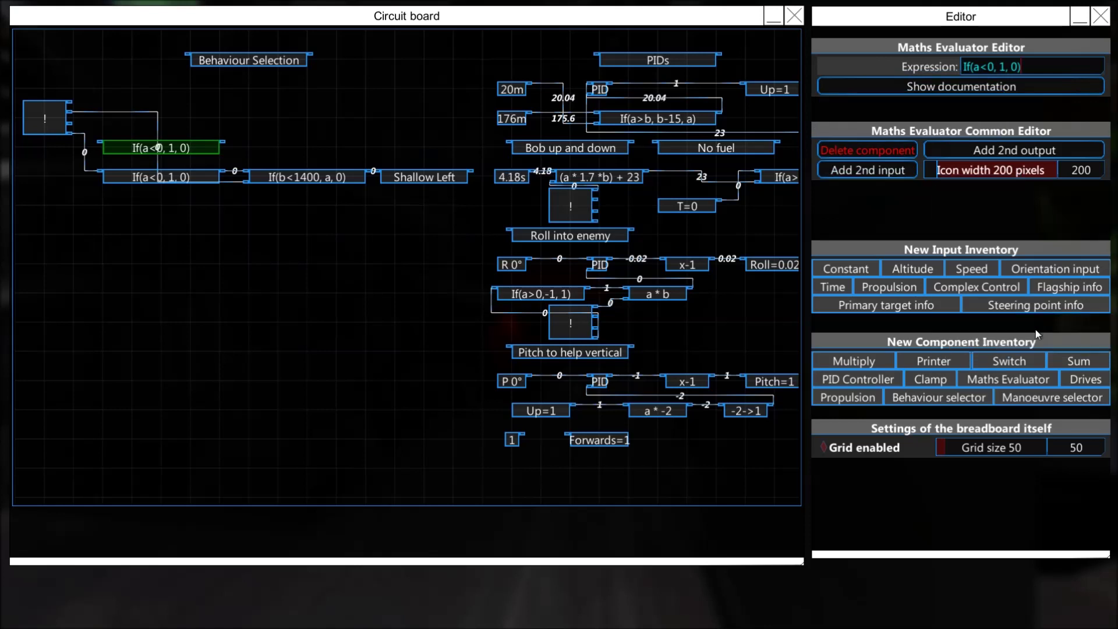
- Add another Maths Evaluator to its right with expression If(b>1500, a, 0)
left_click(996, 380)
left_click(298, 155)
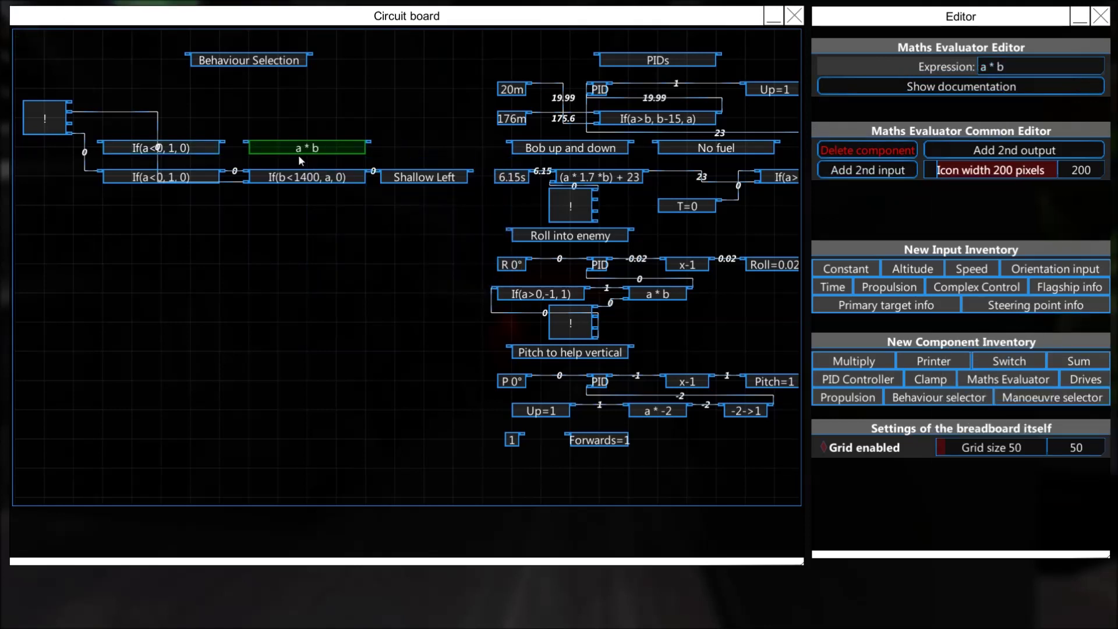
left_click(1032, 68)
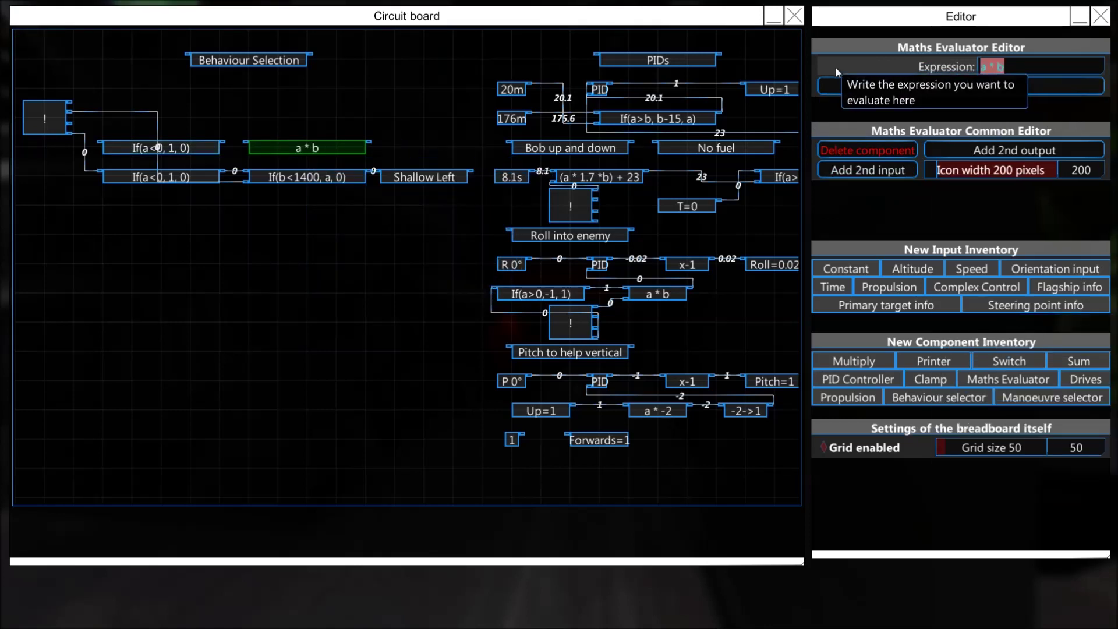
type("If(")
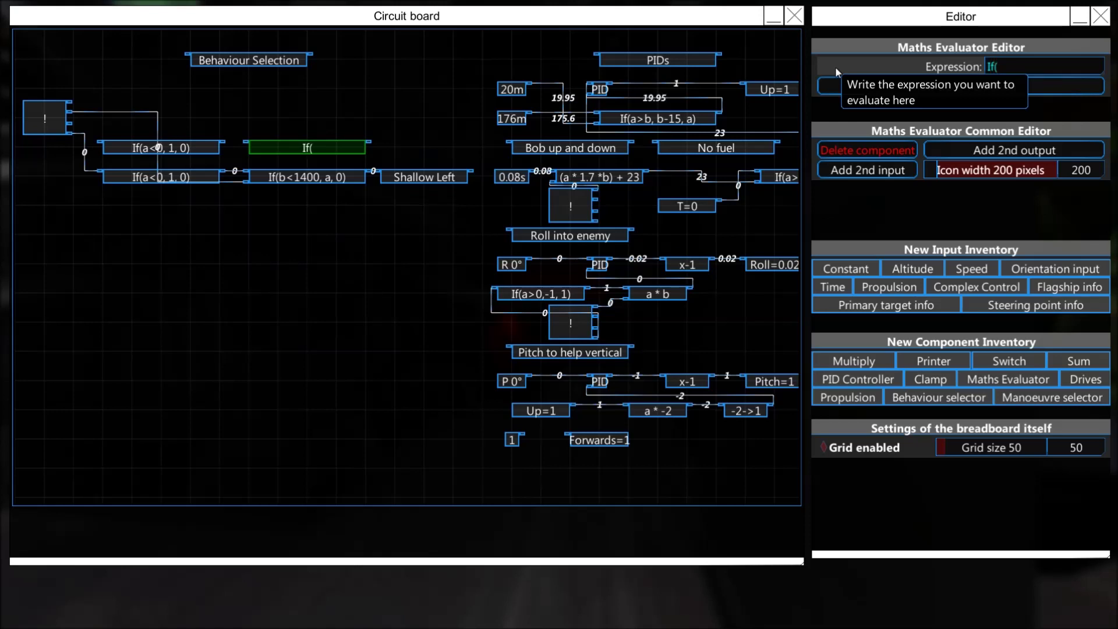
type("b")
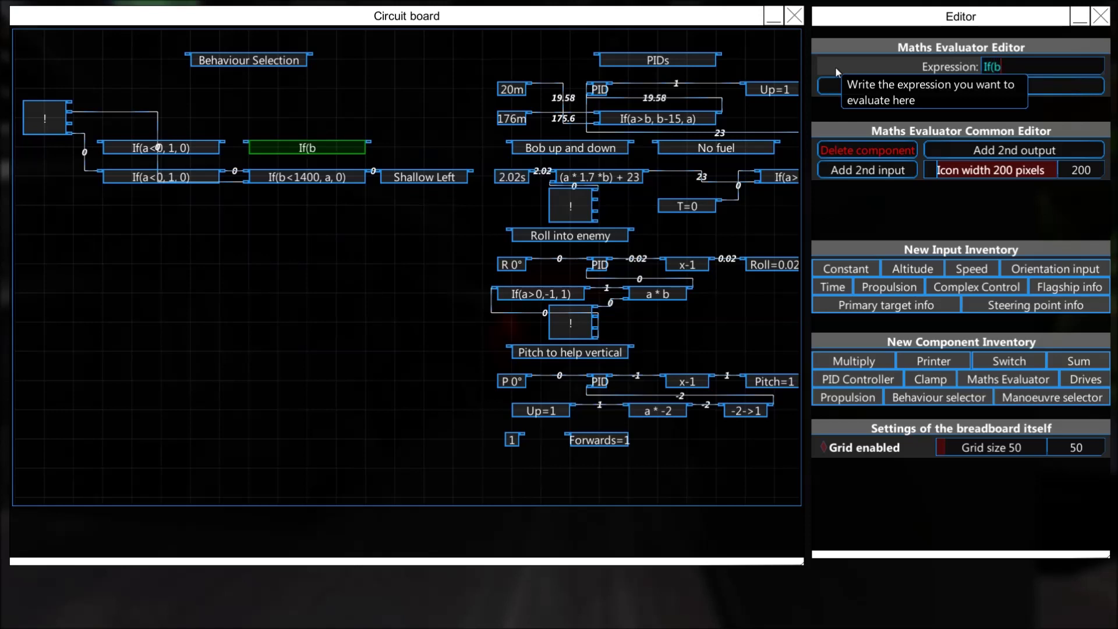
type(">")
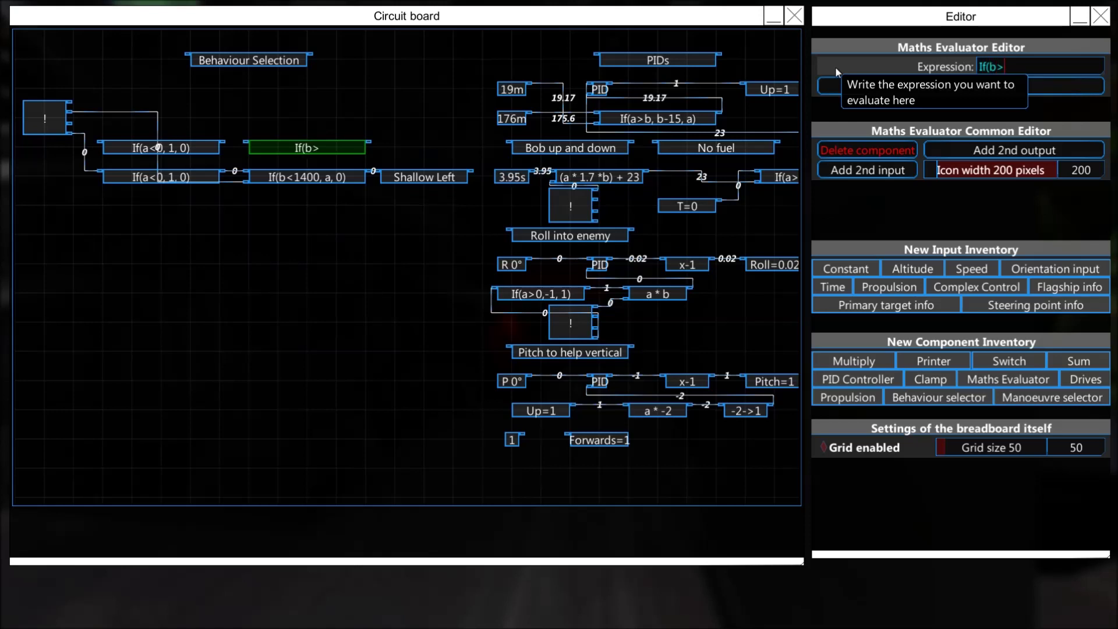
type("1500")
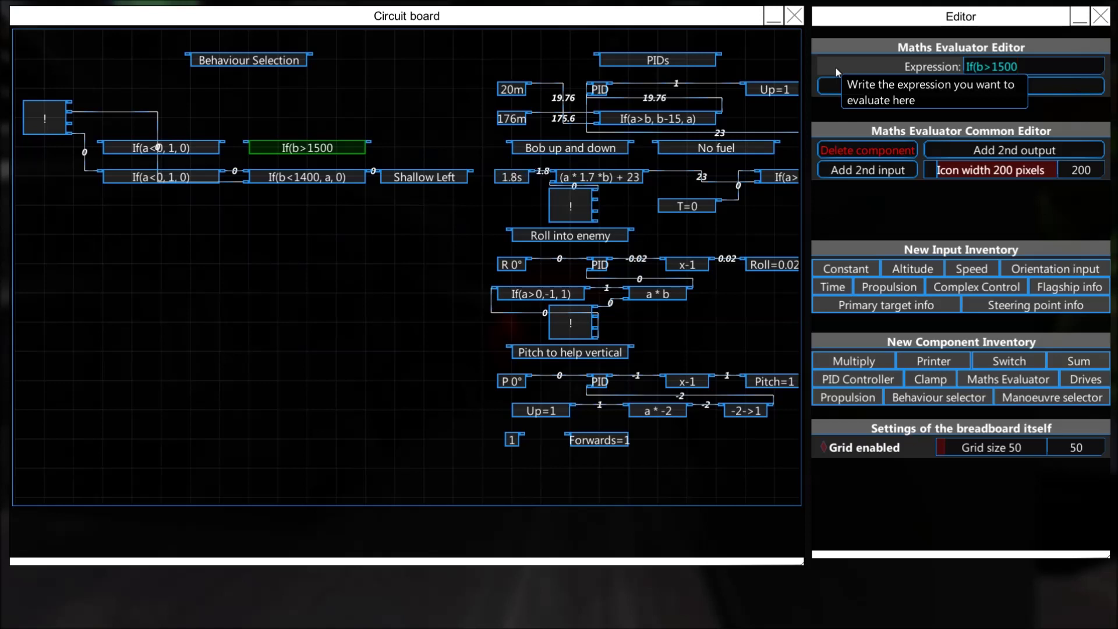
type(",")
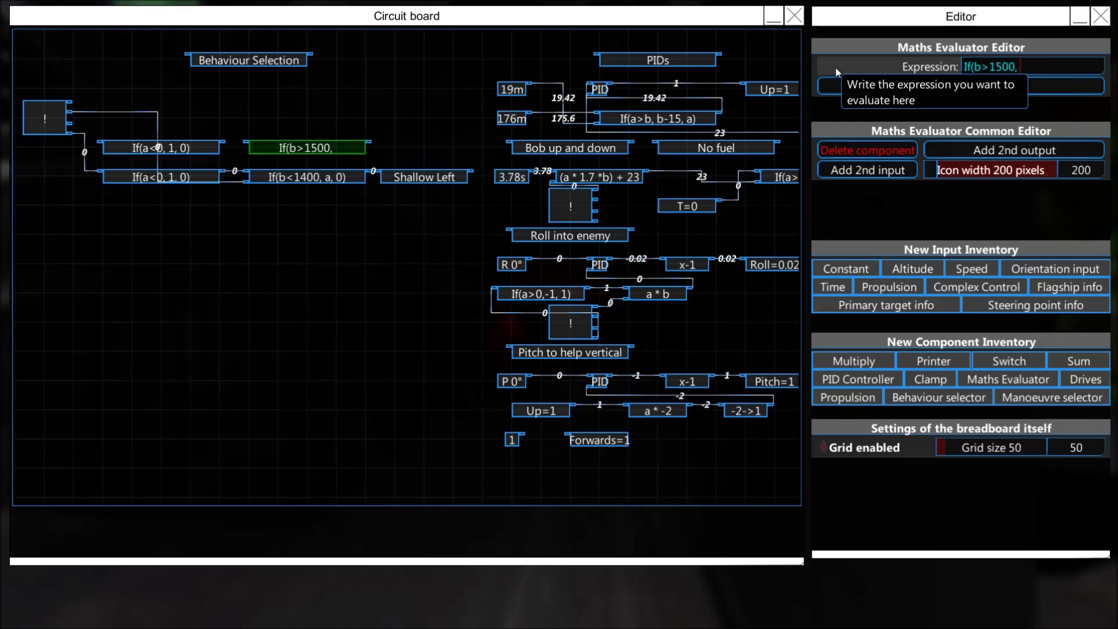
type(" a, 0)")
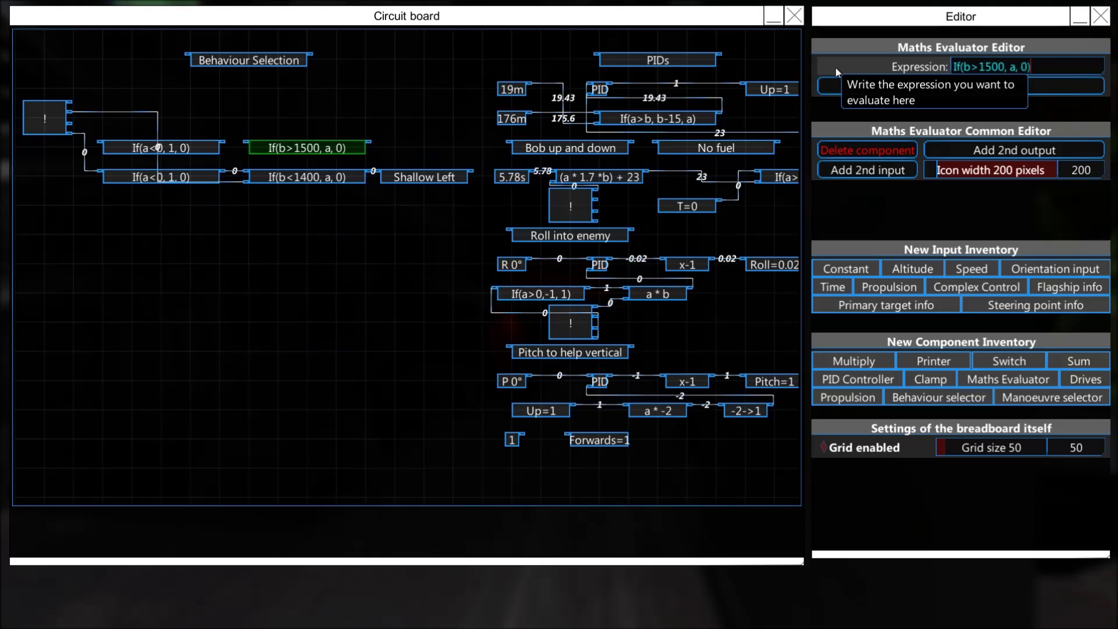
left_click(926, 397)
- Place the new behaviour selector right of the range check and set it to Sharp Left
right_click(426, 151)
left_click(961, 67)
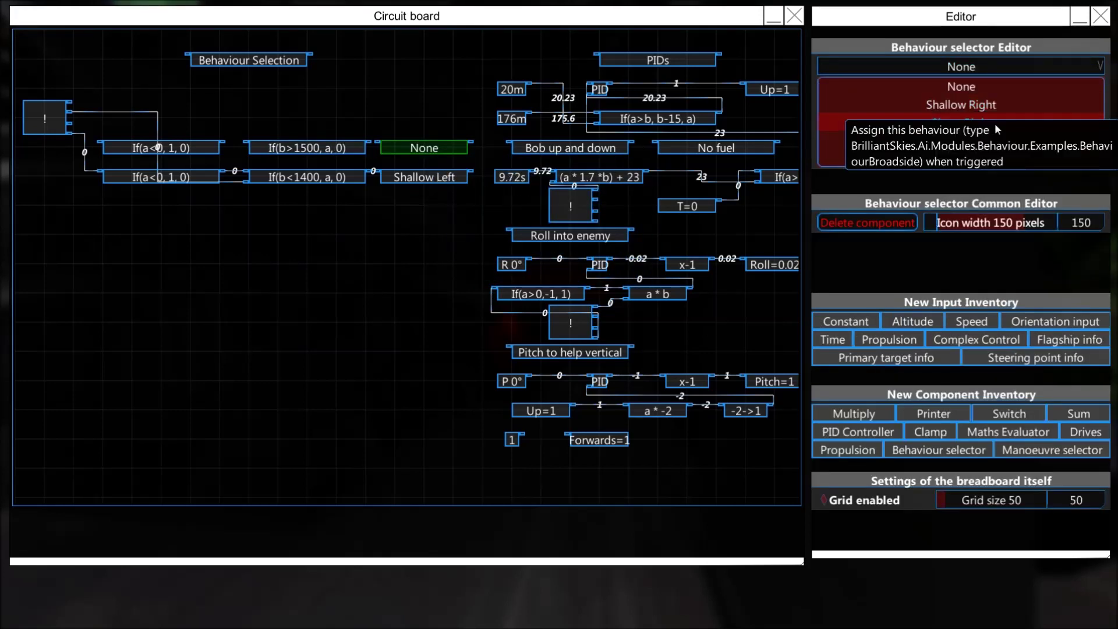
left_click(965, 159)
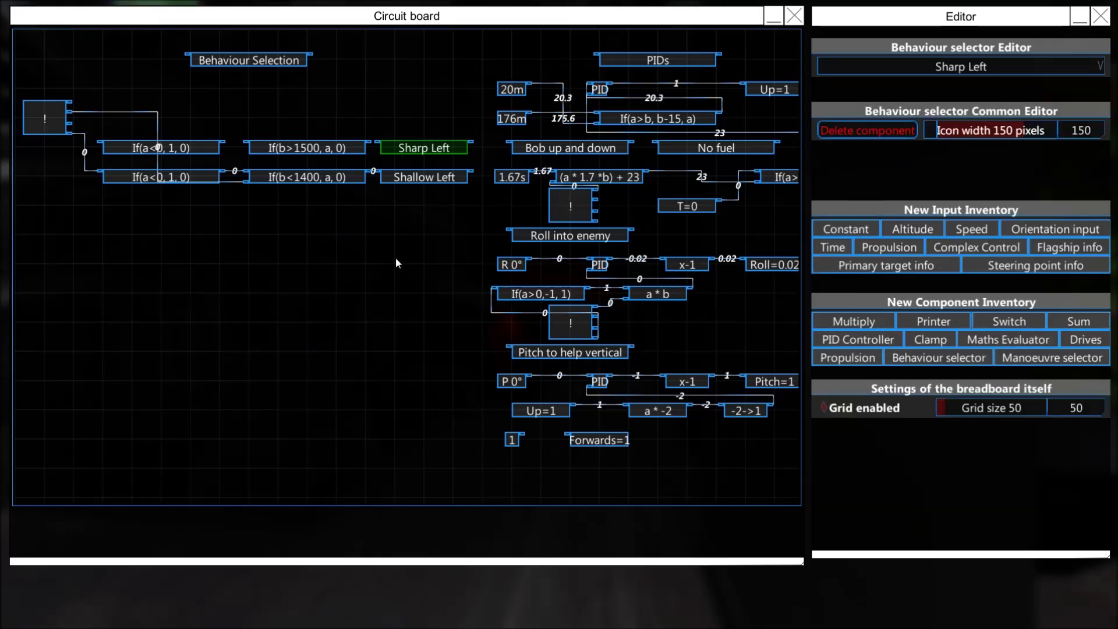
- Wire If(b>1500, a, 0): bearing check into a, target distance into new input b, output to Sharp Left
left_click(224, 143)
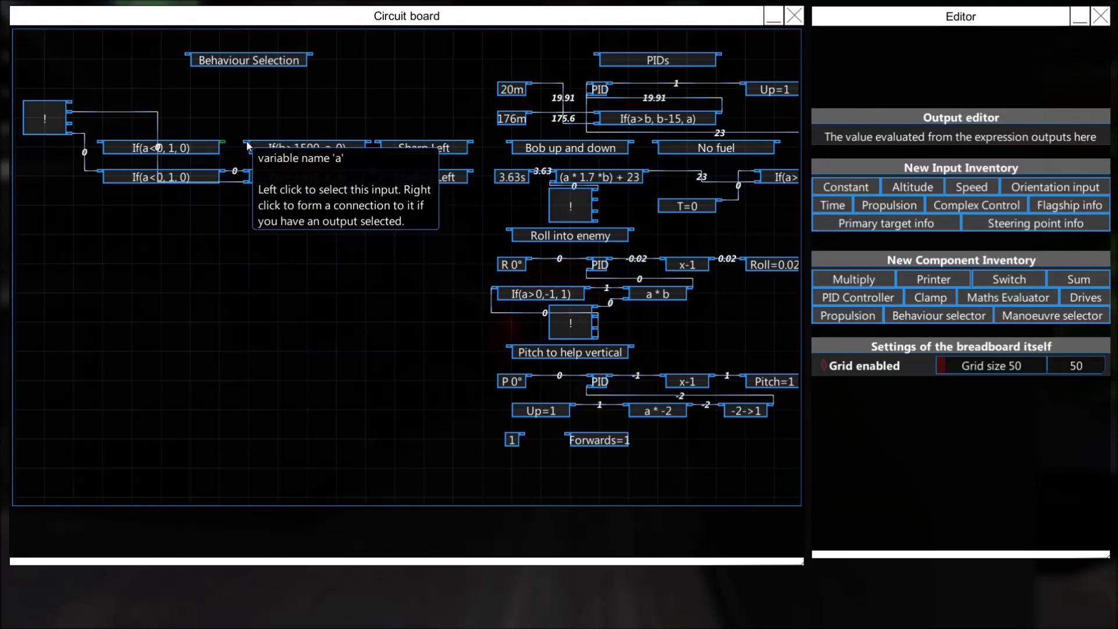
right_click(250, 144)
left_click(310, 149)
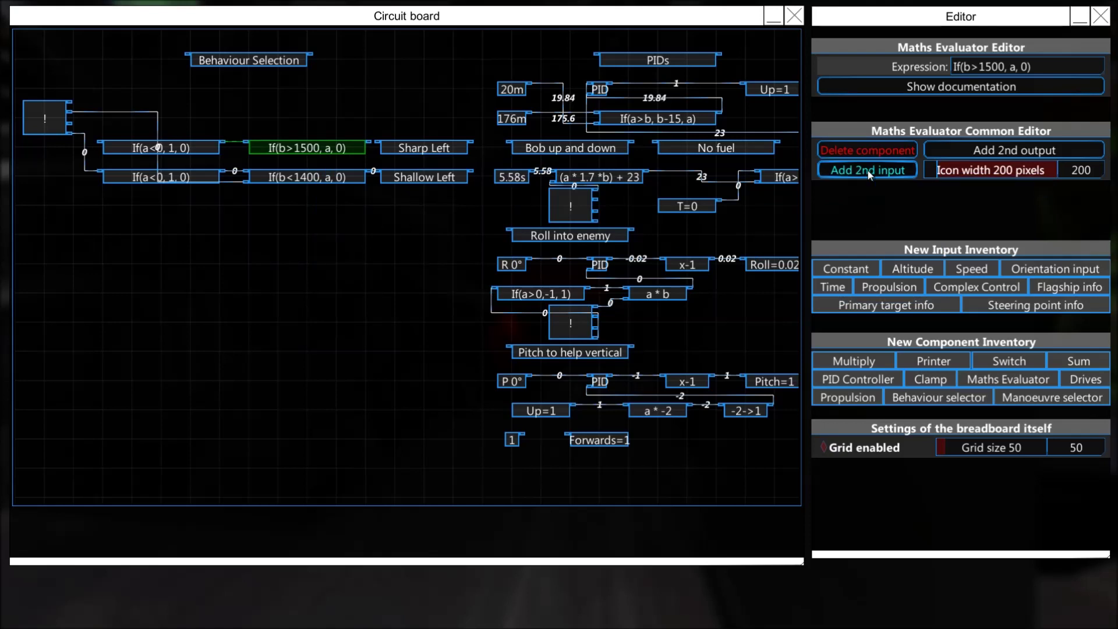
left_click(866, 167)
left_click(69, 113)
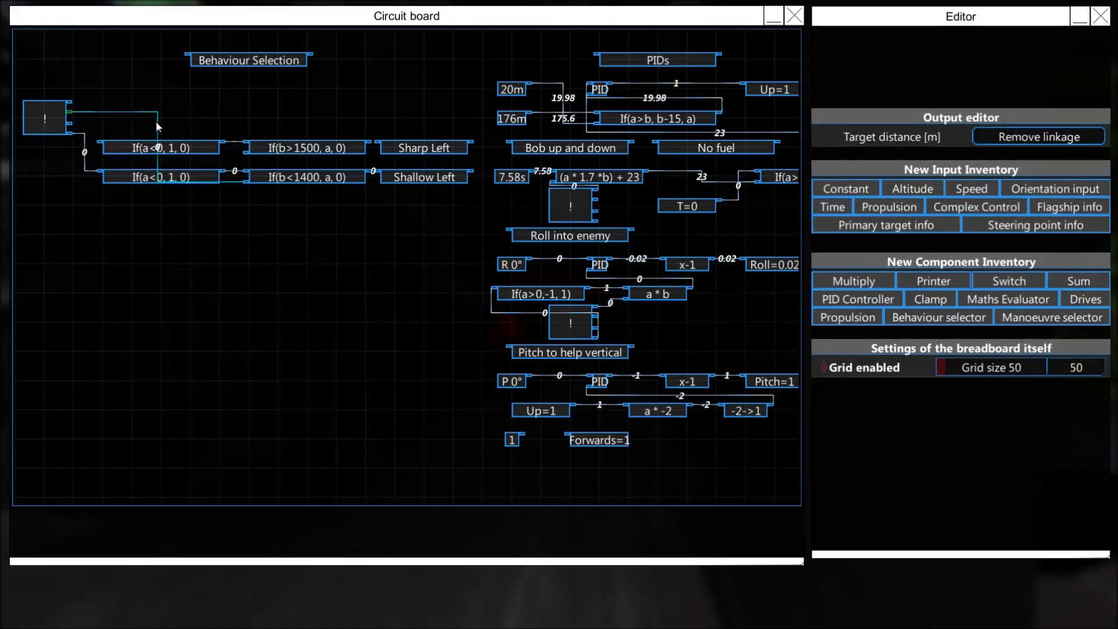
right_click(245, 154)
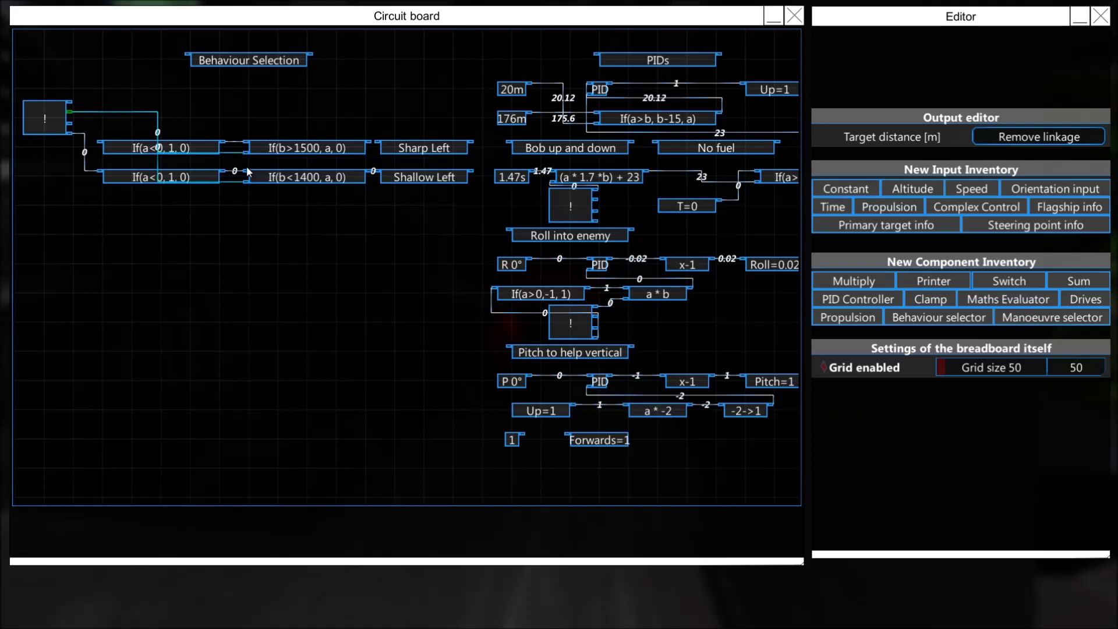
left_click(369, 142)
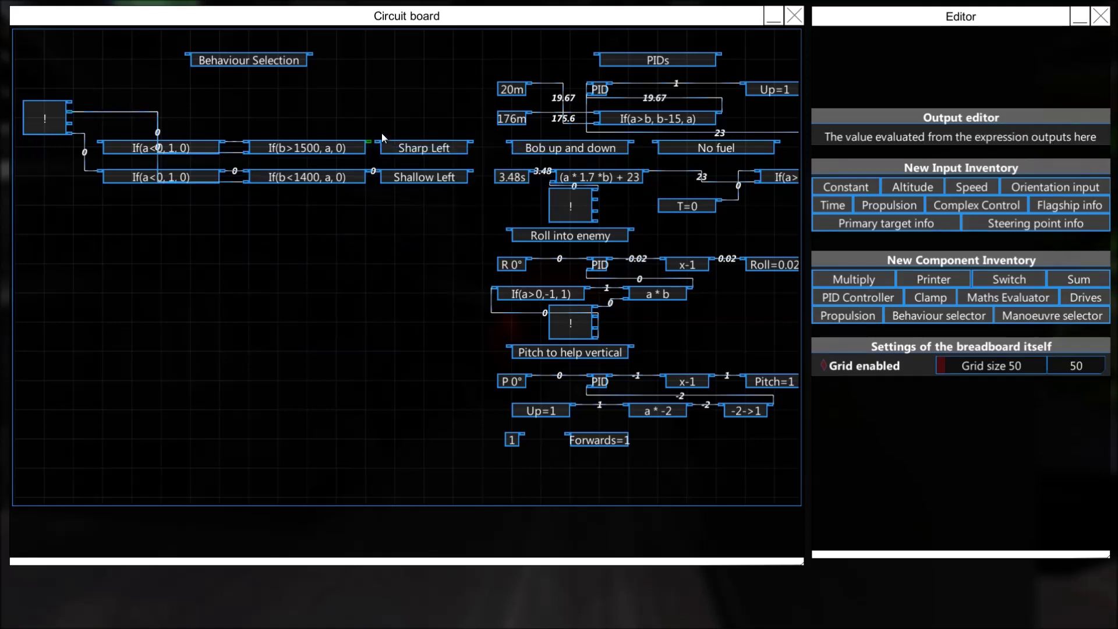
right_click(379, 141)
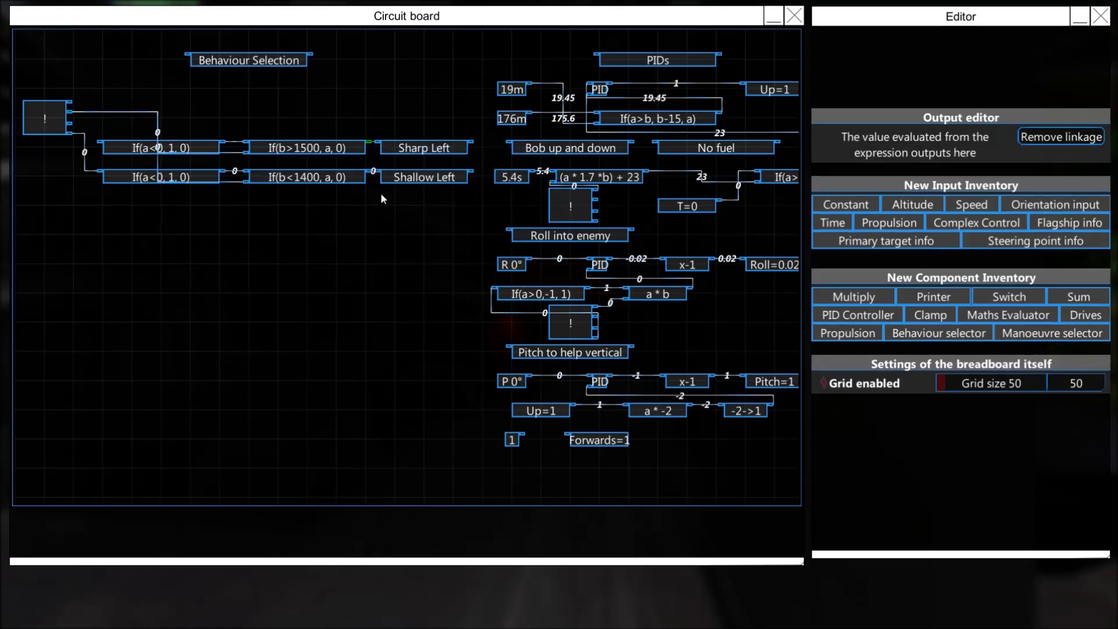
- Feed the target bearing into the new If(a<0, 1, 0) bearing check
left_click(314, 148)
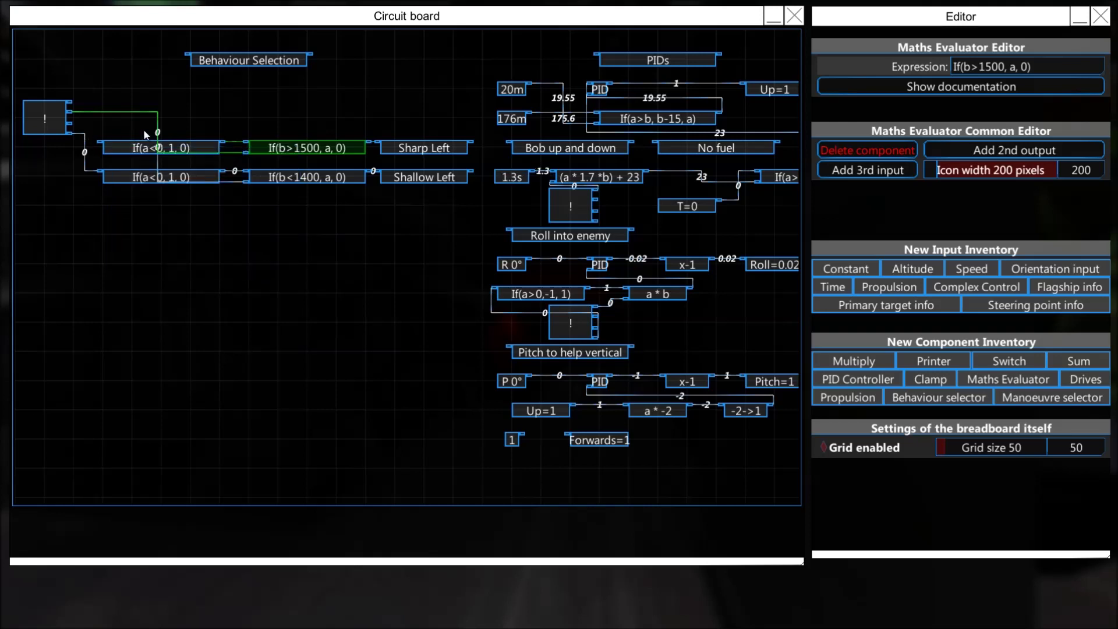
left_click(70, 133)
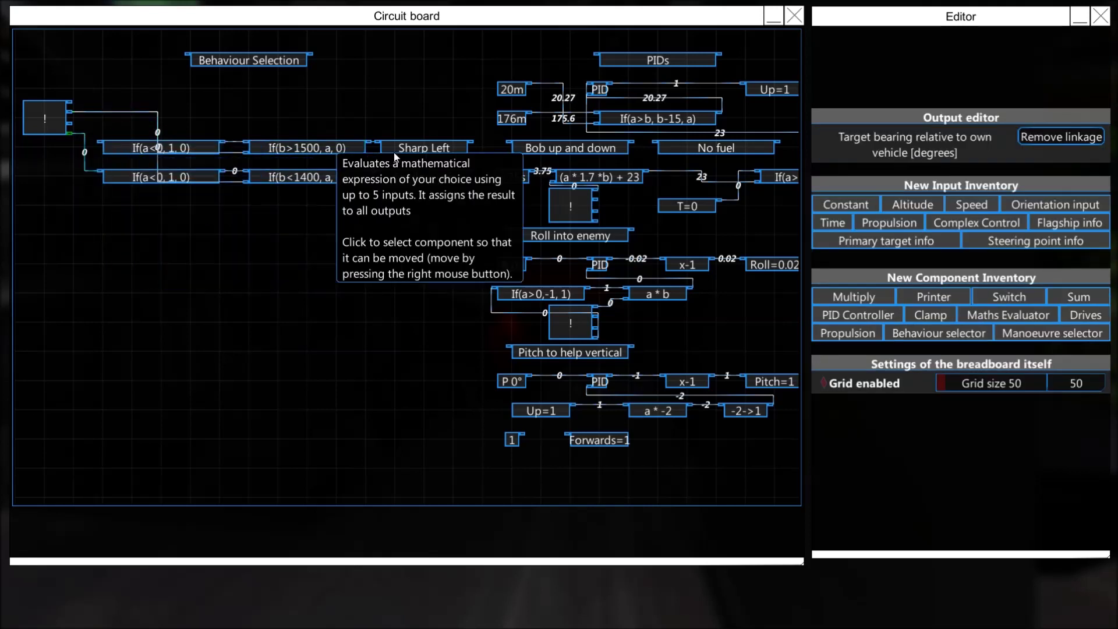
right_click(99, 142)
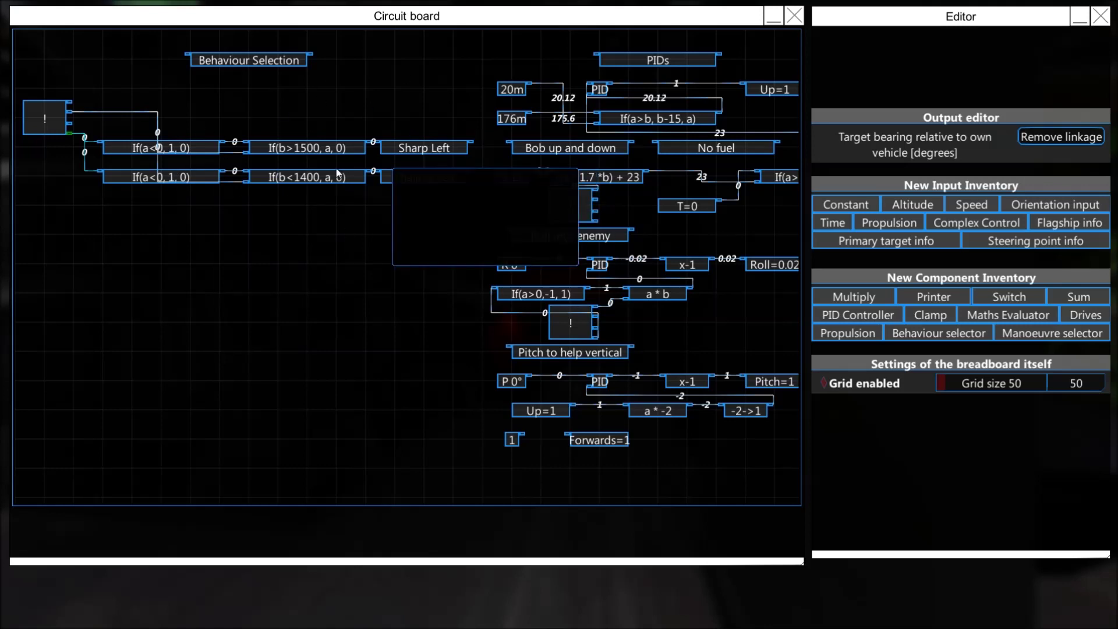
left_click(1009, 318)
- Place a new Maths Evaluator below the left-turn rows with expression If(a>0, 1, 0)
left_click(162, 202)
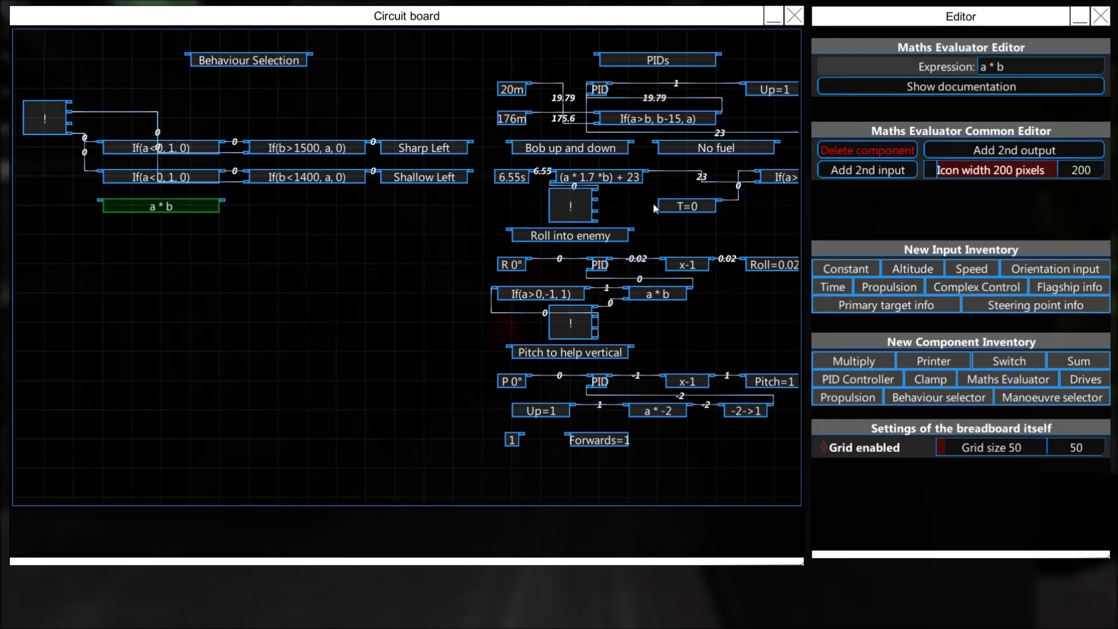
left_click(1003, 67)
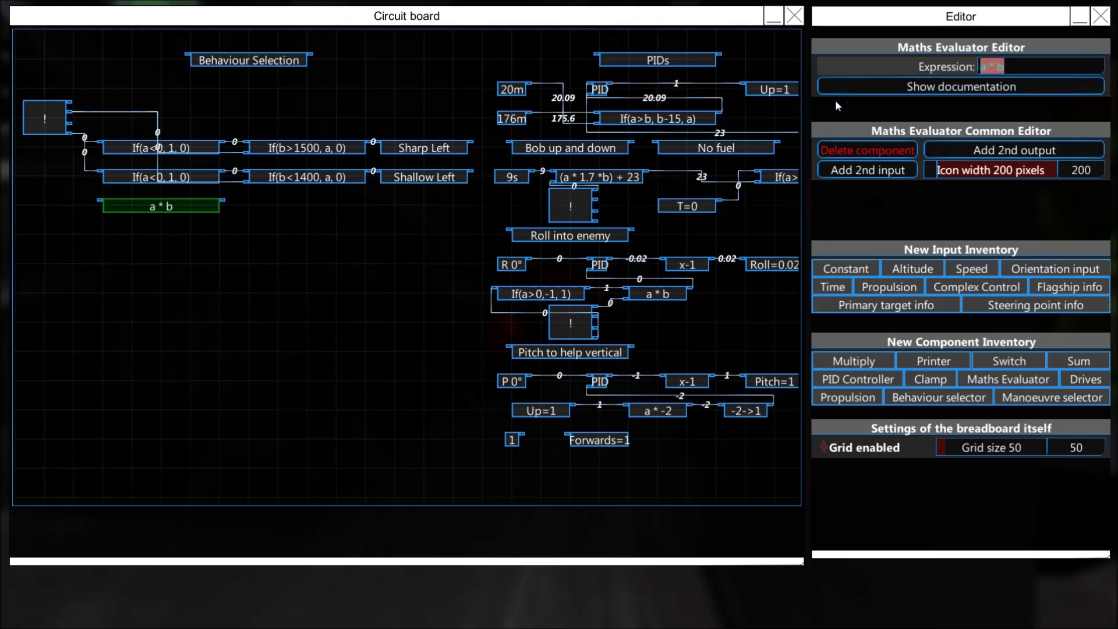
type("If(")
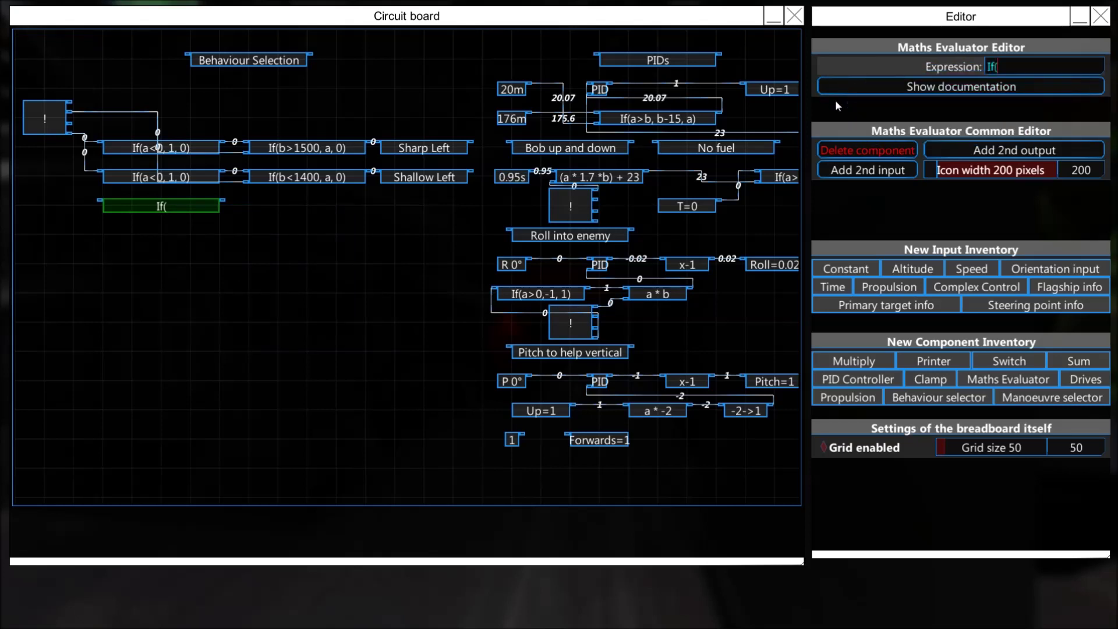
type("a>0")
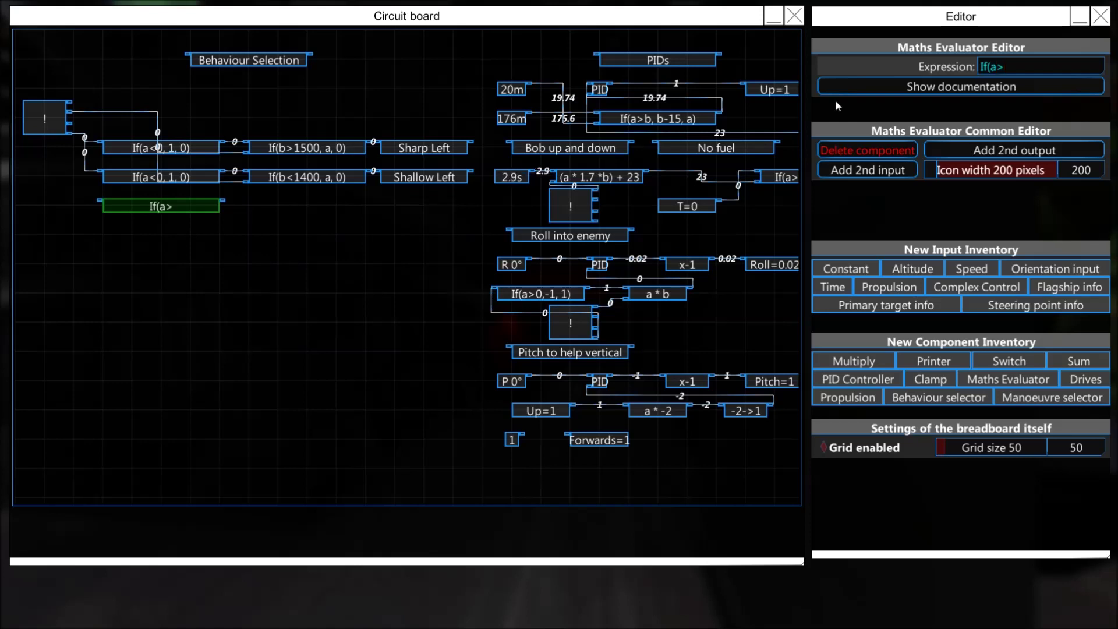
type(", 1,")
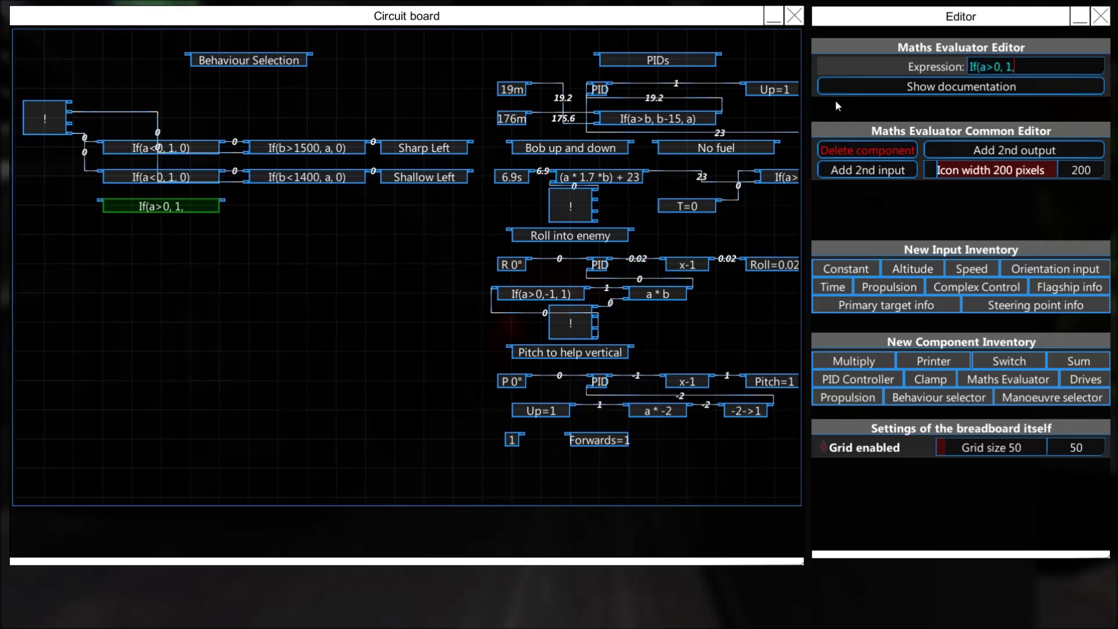
type(" 0)")
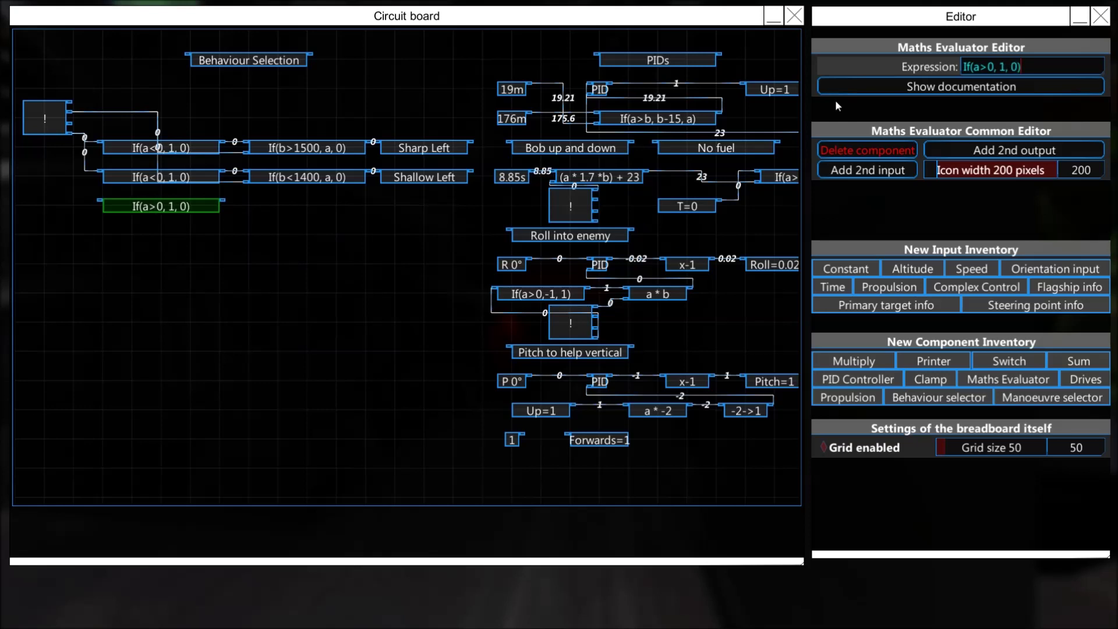
left_click(333, 178)
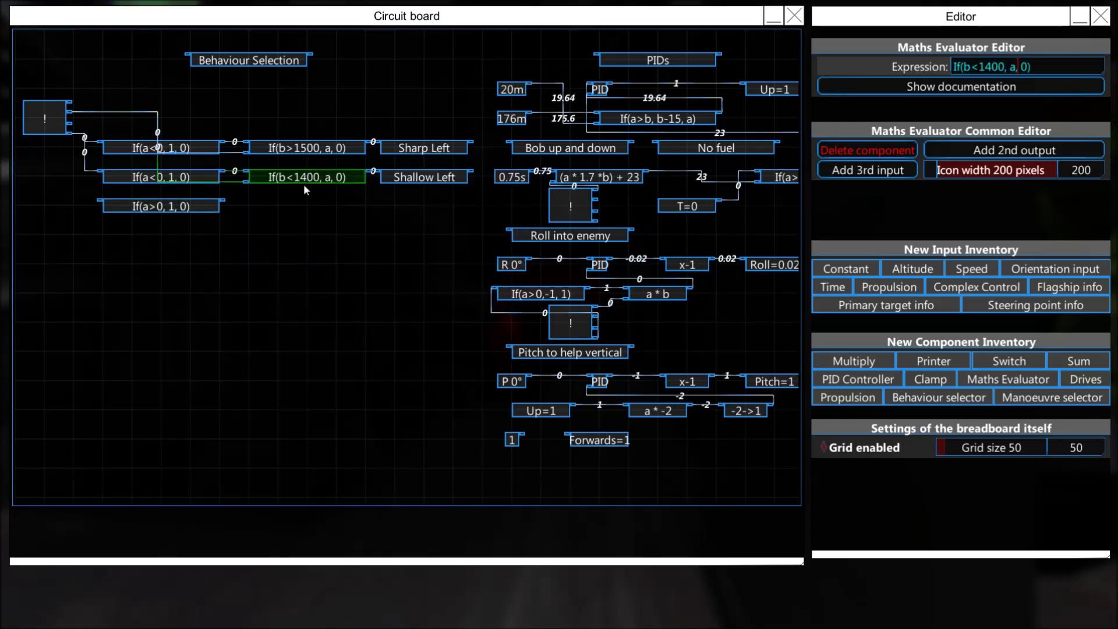
- Add a Behaviour selector beside it set to Shallow Right
left_click(938, 397)
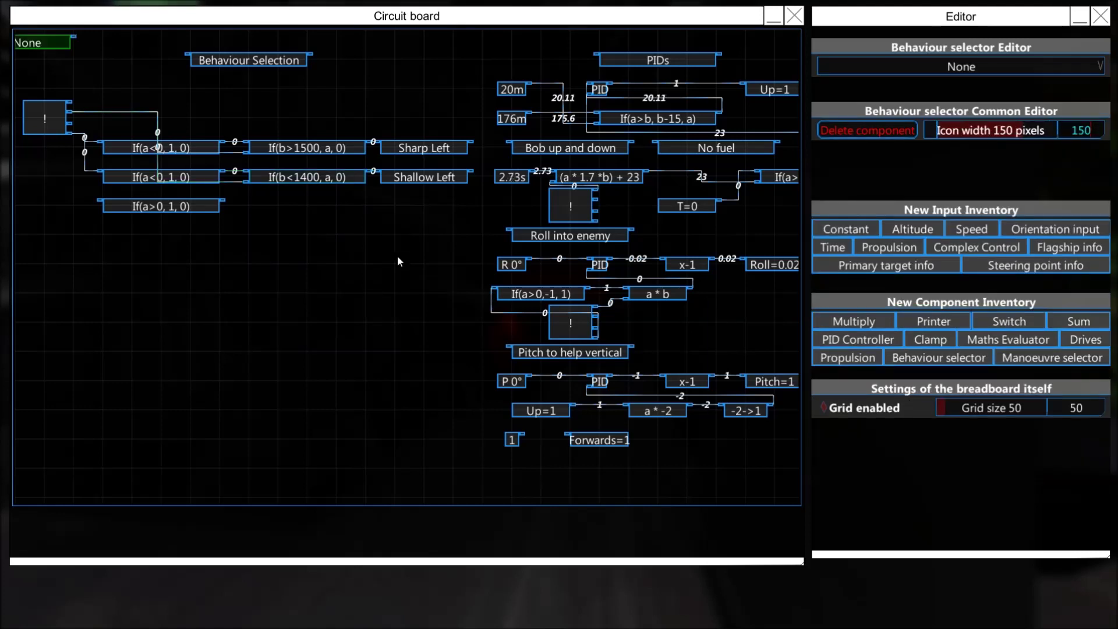
right_click(431, 220)
left_click(960, 67)
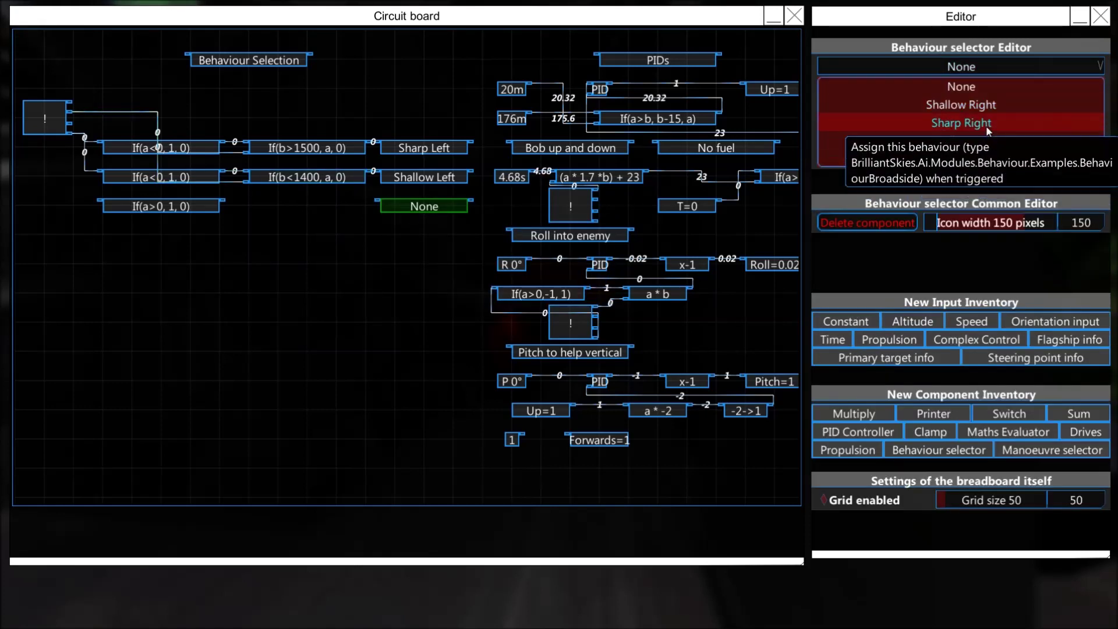
left_click(961, 105)
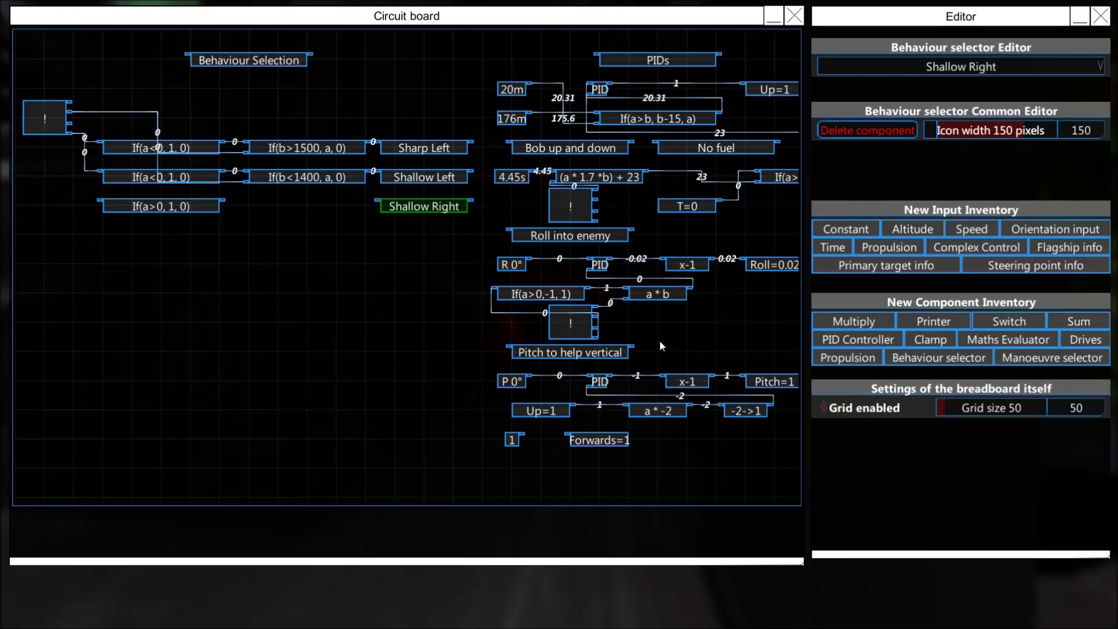
- Change the upper left-turn check's threshold to read If(a<-30, 1, 0)
left_click(185, 210)
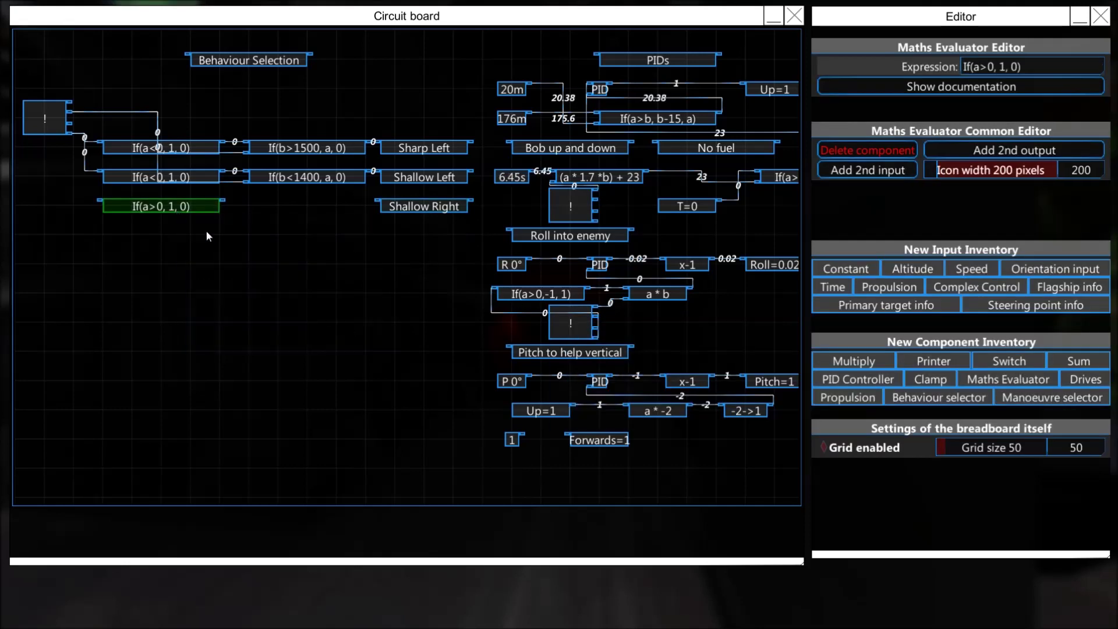
left_click(987, 66)
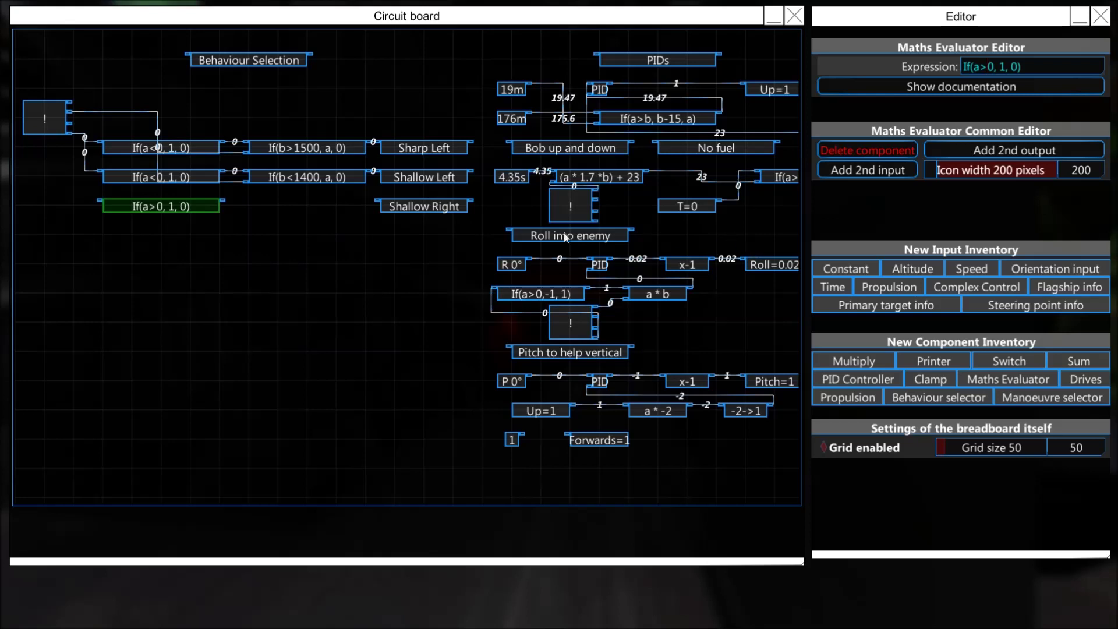
left_click(140, 153)
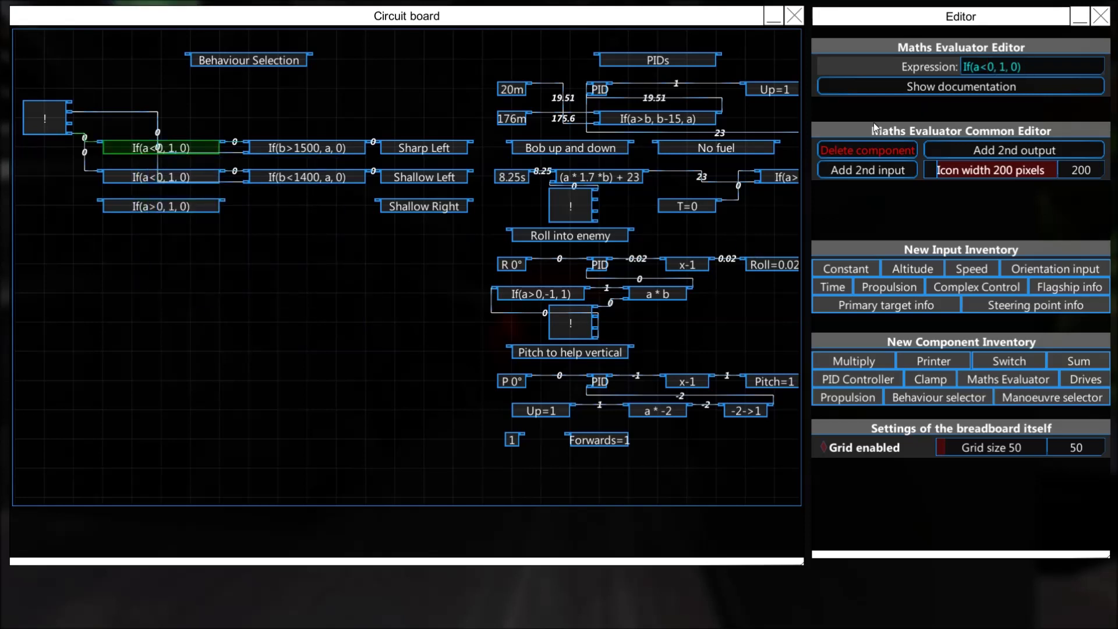
left_click(986, 66)
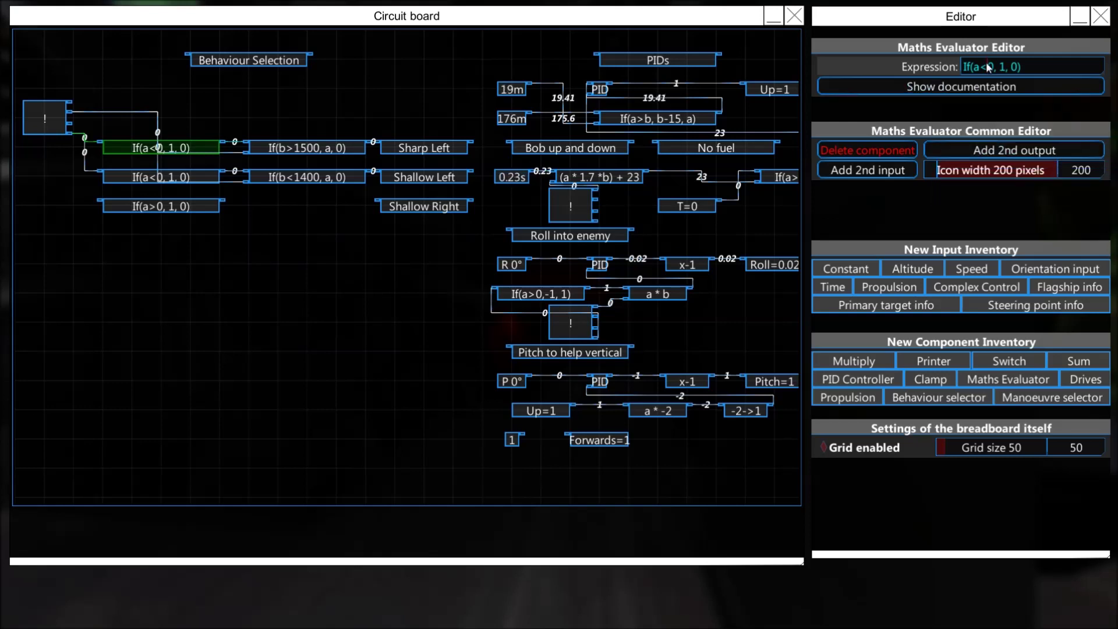
type("3")
type("-")
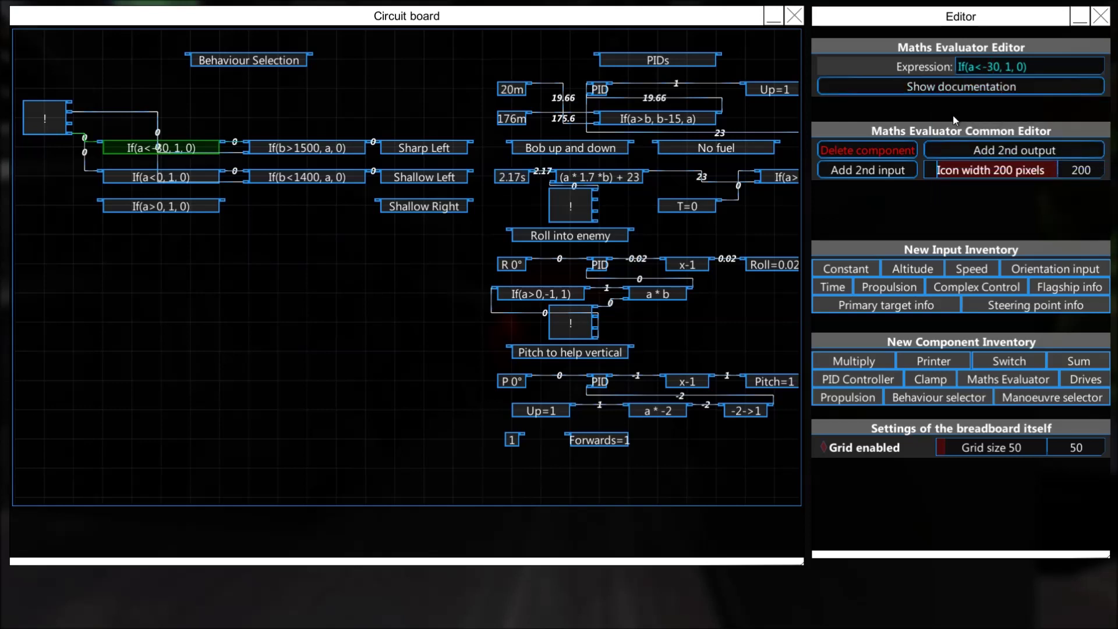
- Set the second left check to If(a<-30, 1, 0) and the right check to If(a>-30, 1, 0)
left_click(172, 176)
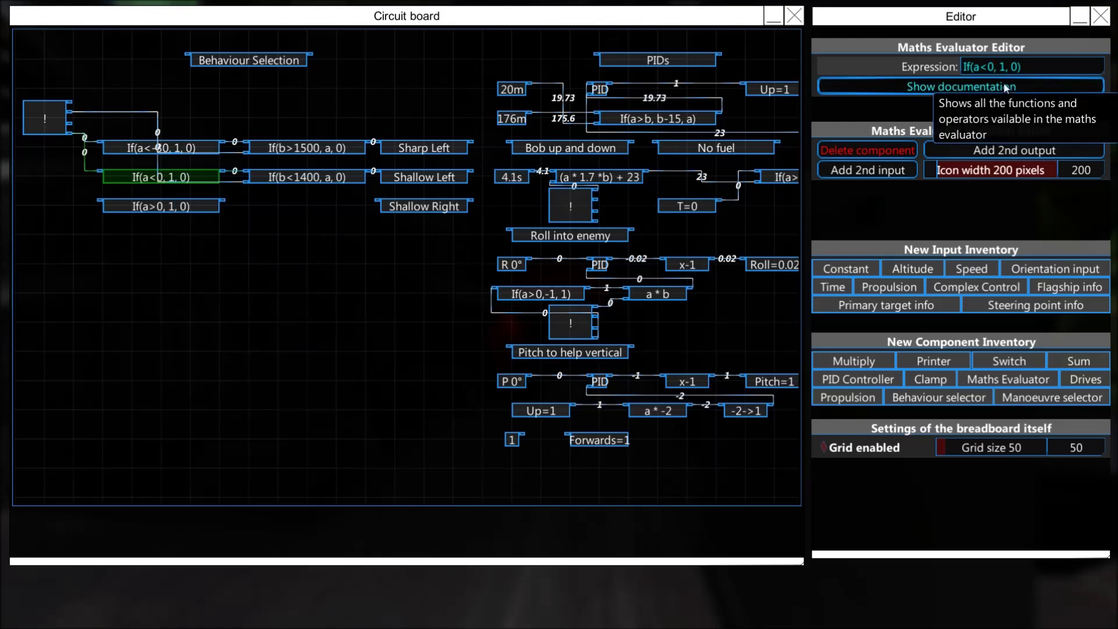
type("-3")
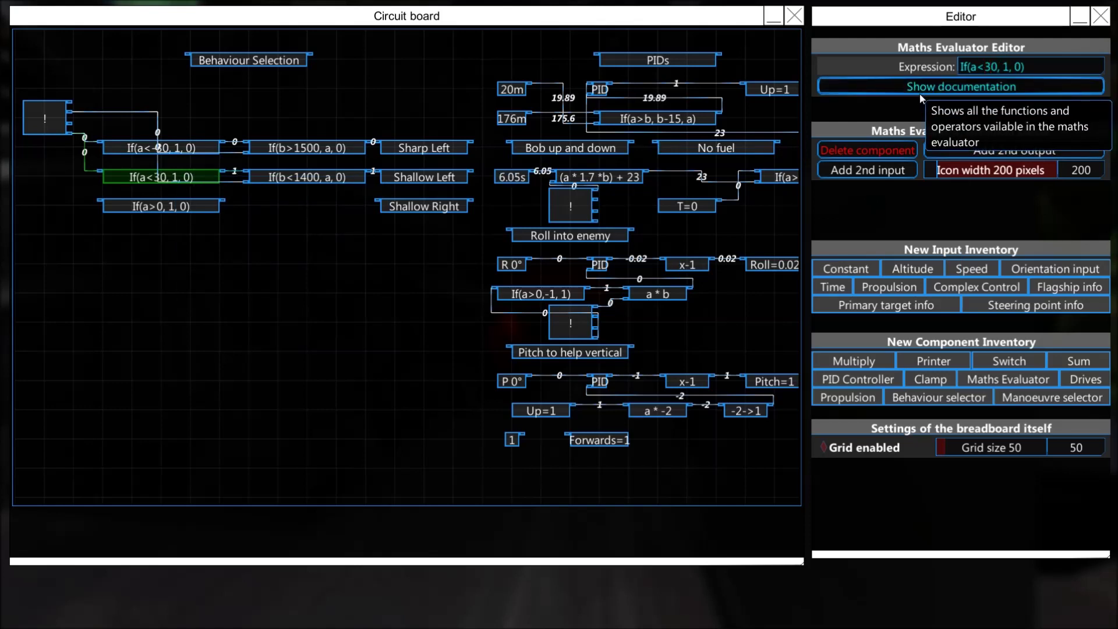
left_click(161, 206)
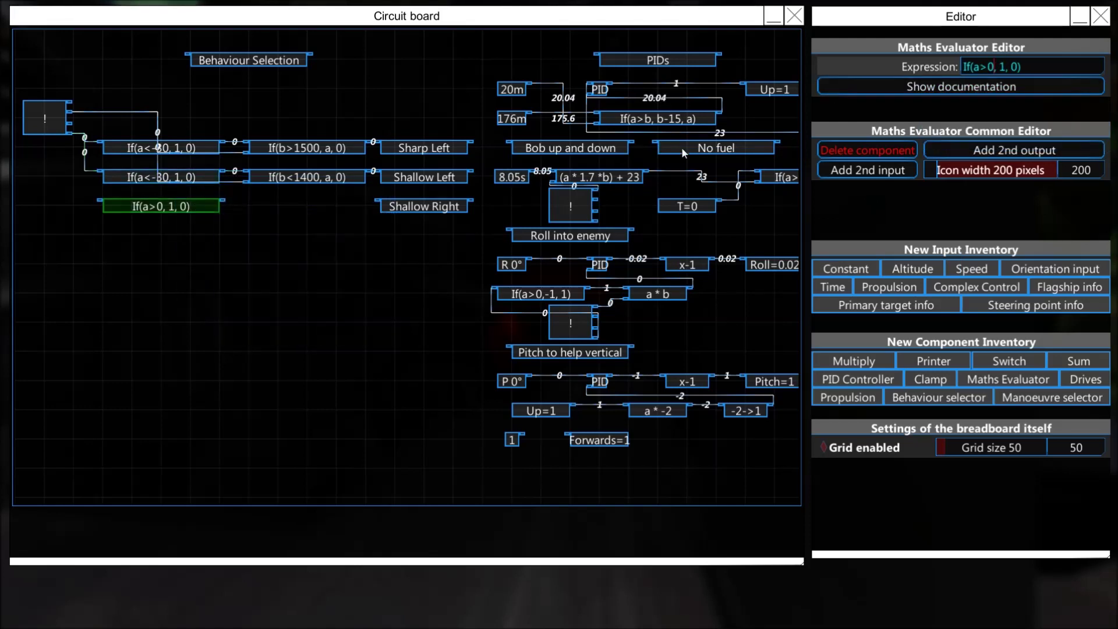
left_click(987, 67)
type("-3")
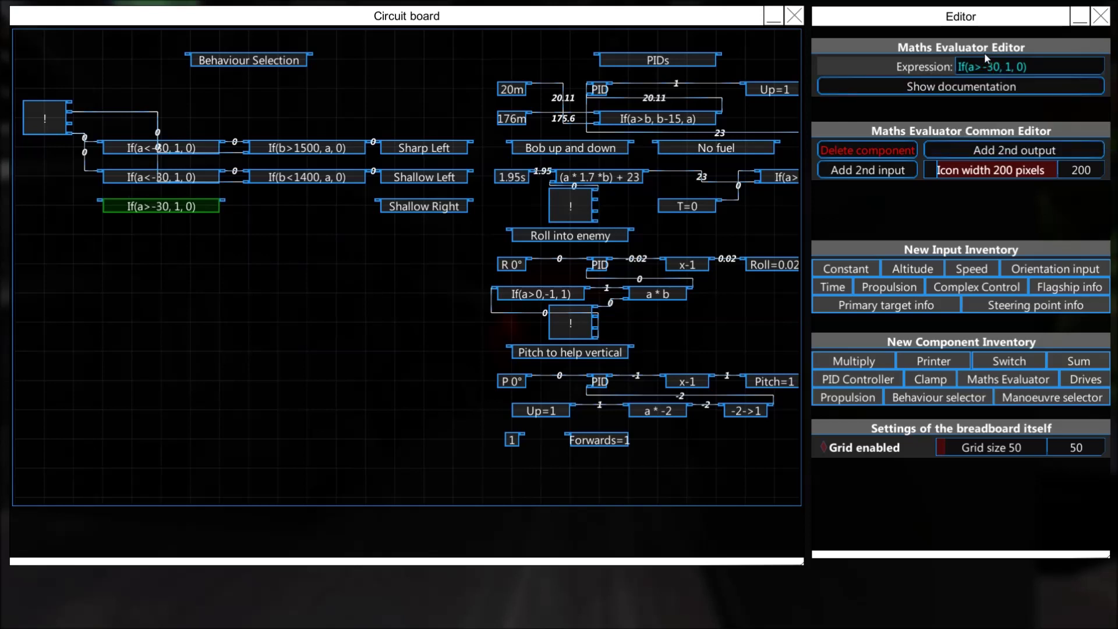
left_click(188, 152)
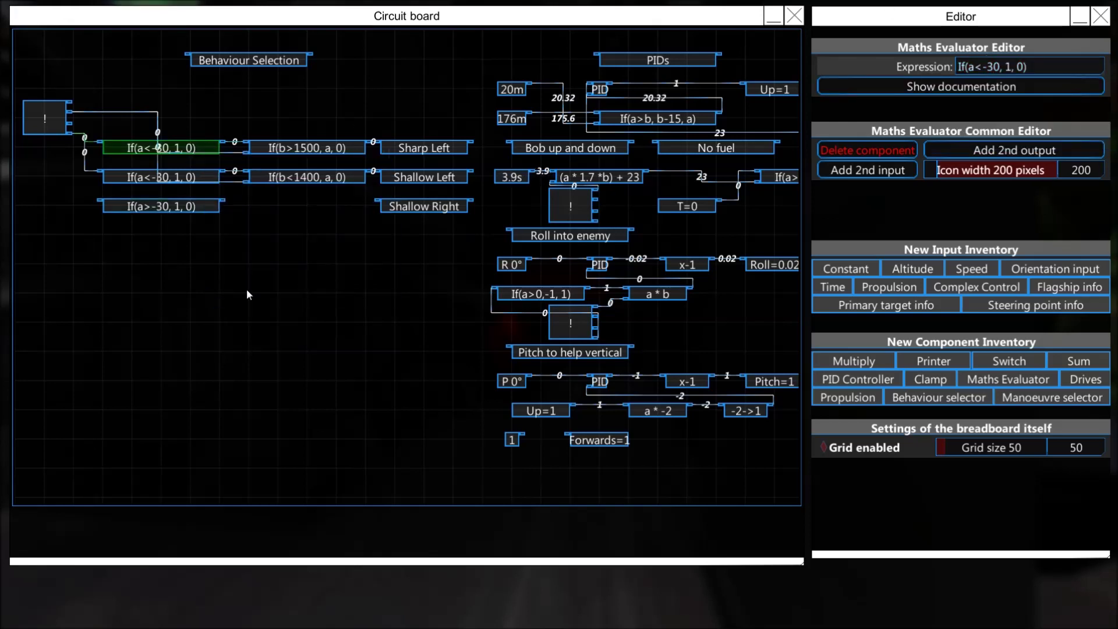
left_click(195, 178)
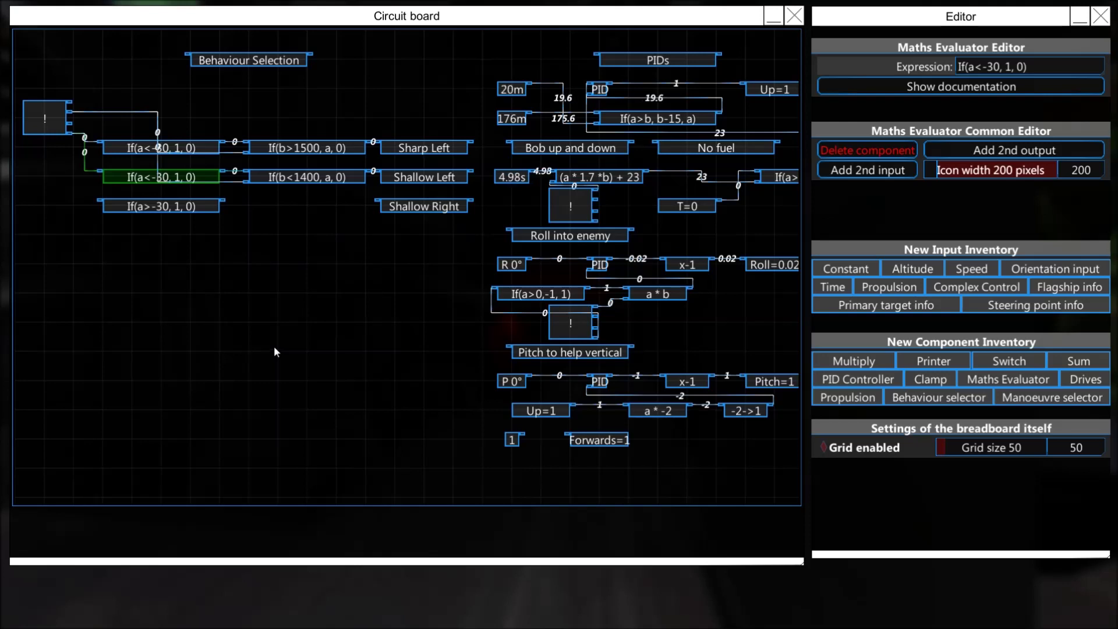
- Review the If(b>1500, a, 0) and If(b<1400, a, 0) range checks before leaving the breadboard
left_click(311, 148)
left_click(311, 177)
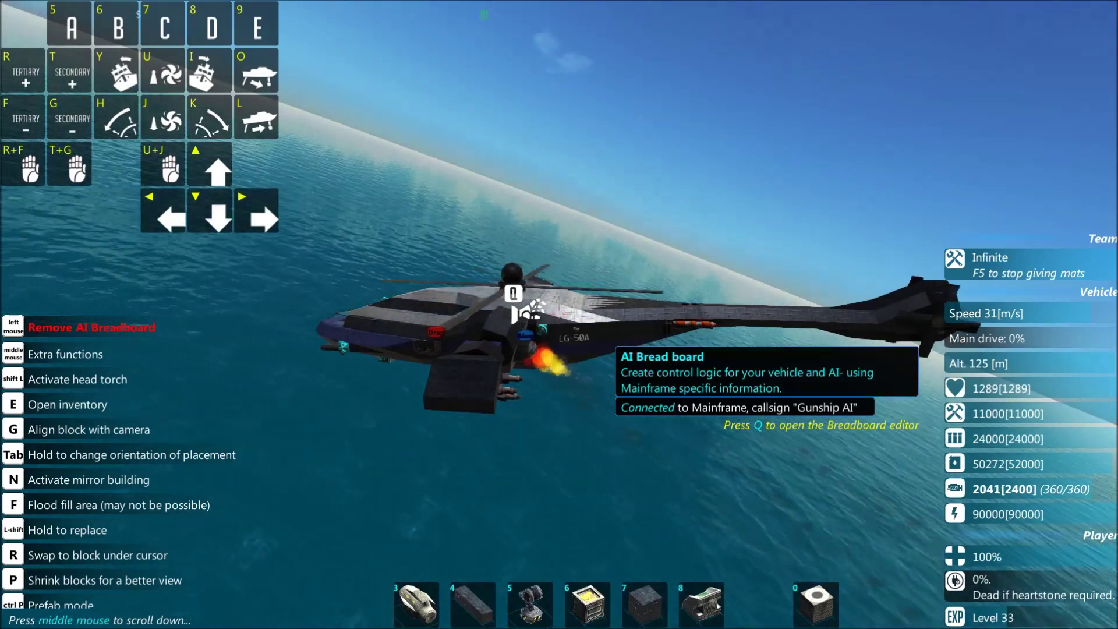
key("q")
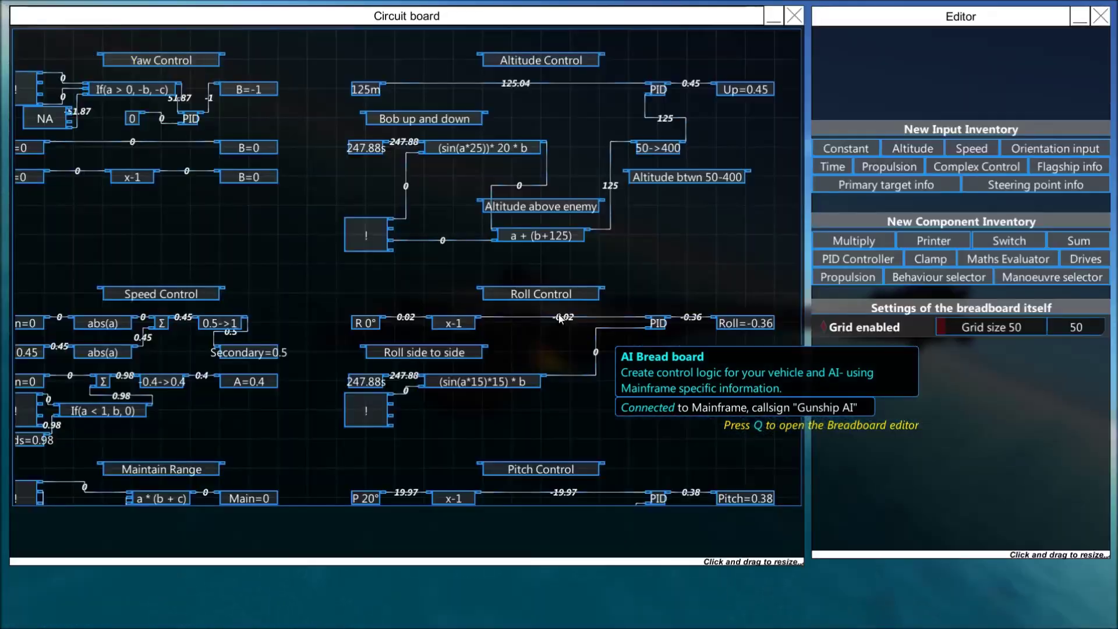
scroll(718, 58, "down", 2)
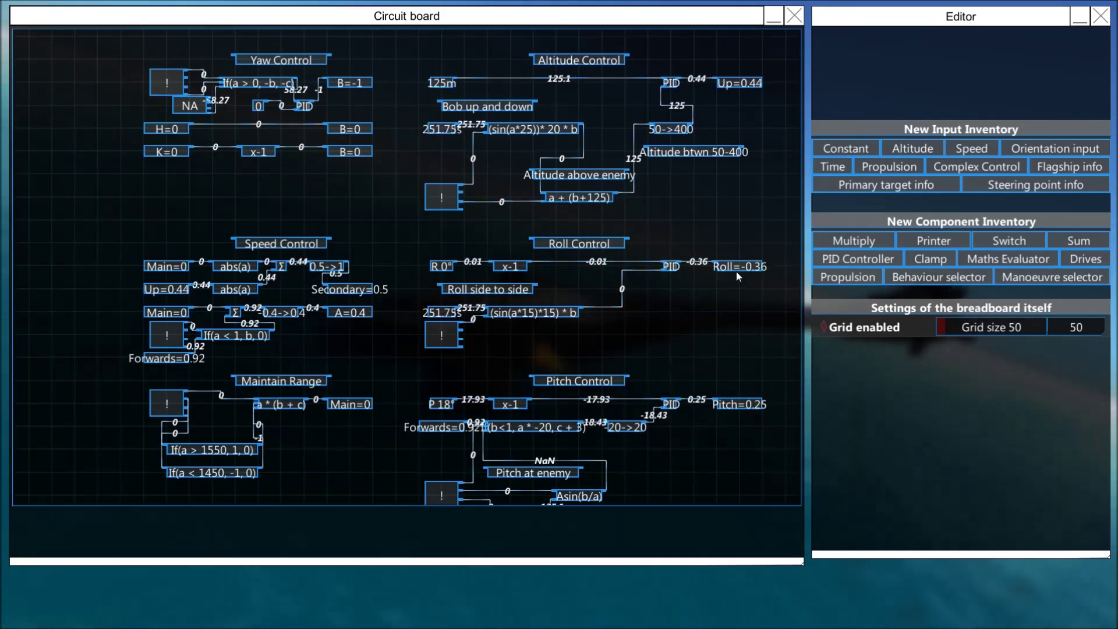
key("Escape")
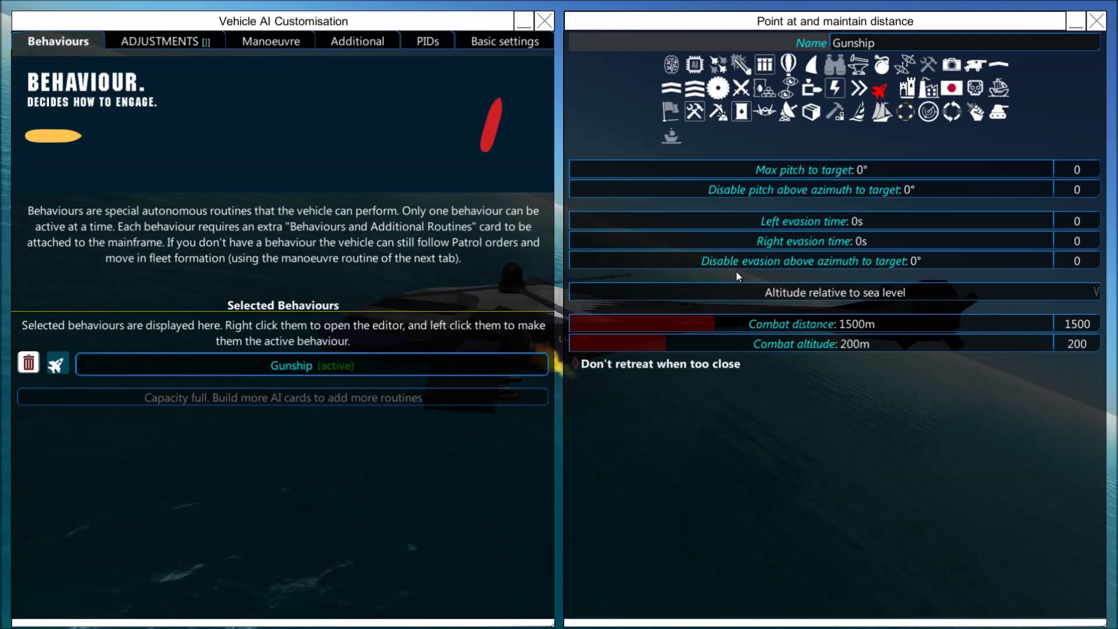
key("Escape")
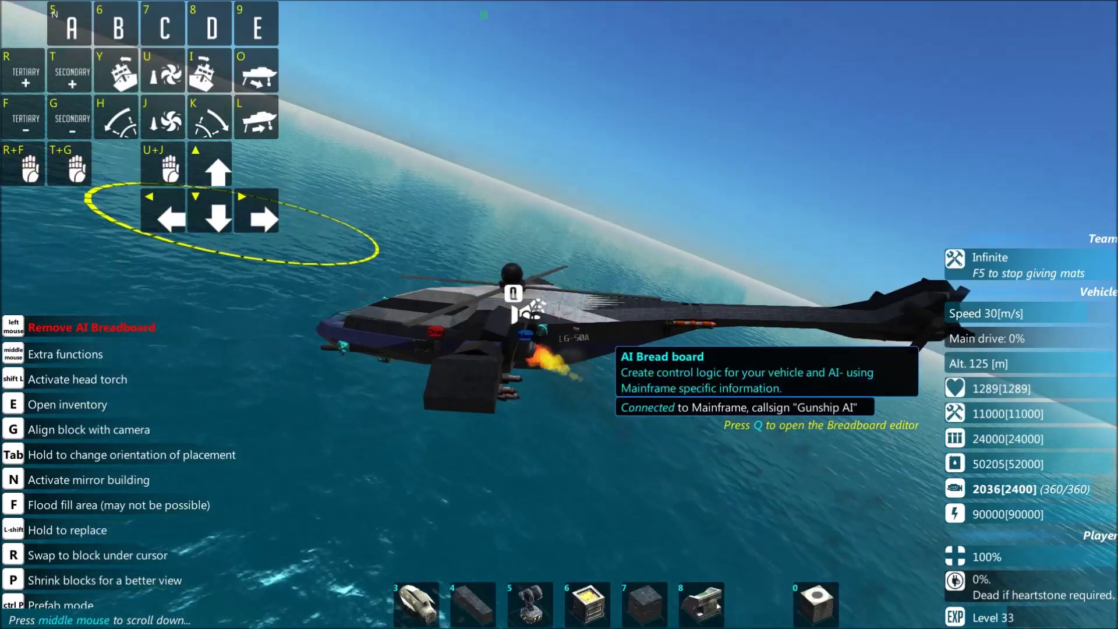